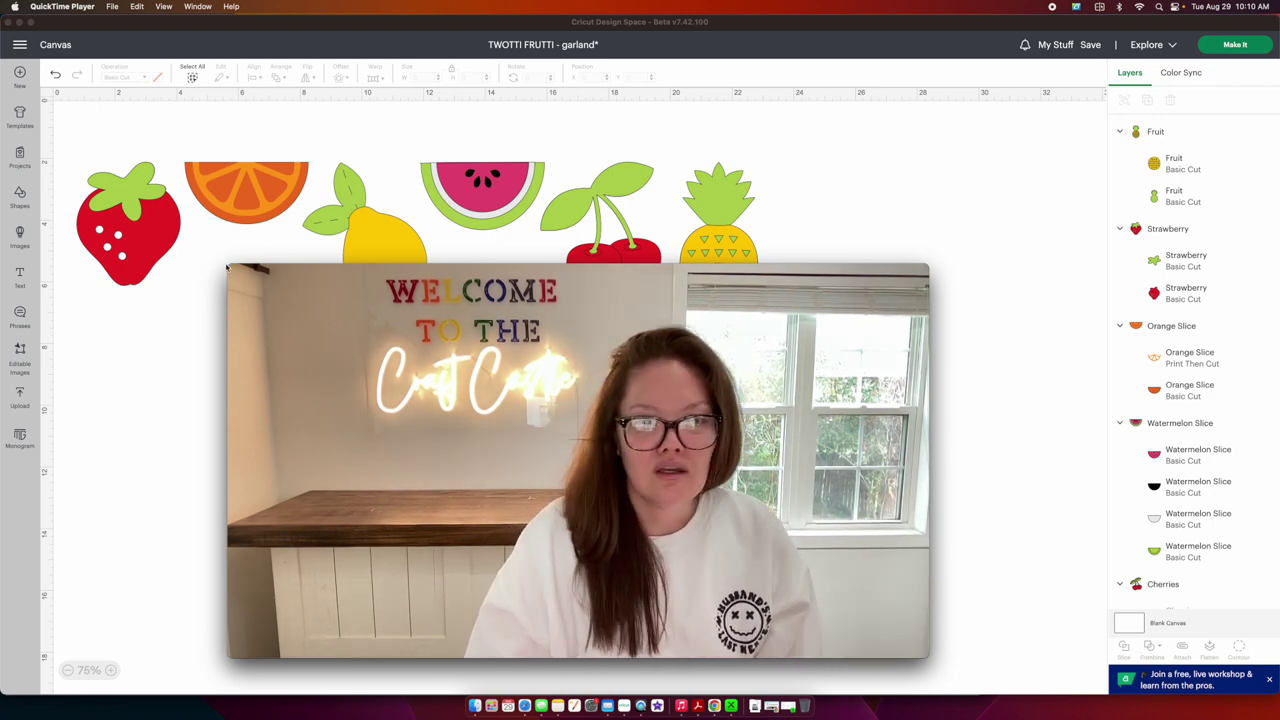
pyautogui.moveTo(228, 268); pyautogui.dragTo(686, 523)
pyautogui.moveTo(783, 530); pyautogui.dragTo(1132, 557)
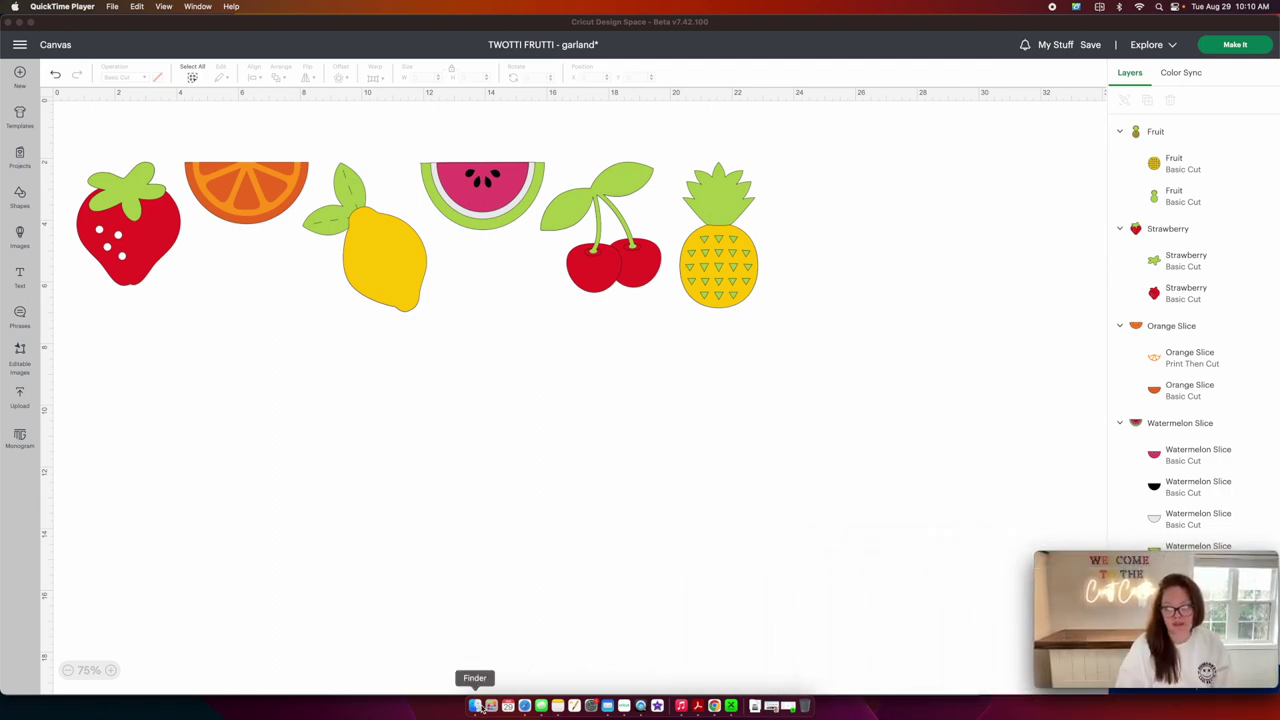
# Launch Inkscape with a new blank document and enlarge its window to span most of the screen
pyautogui.click(491, 706)
pyautogui.click(522, 229)
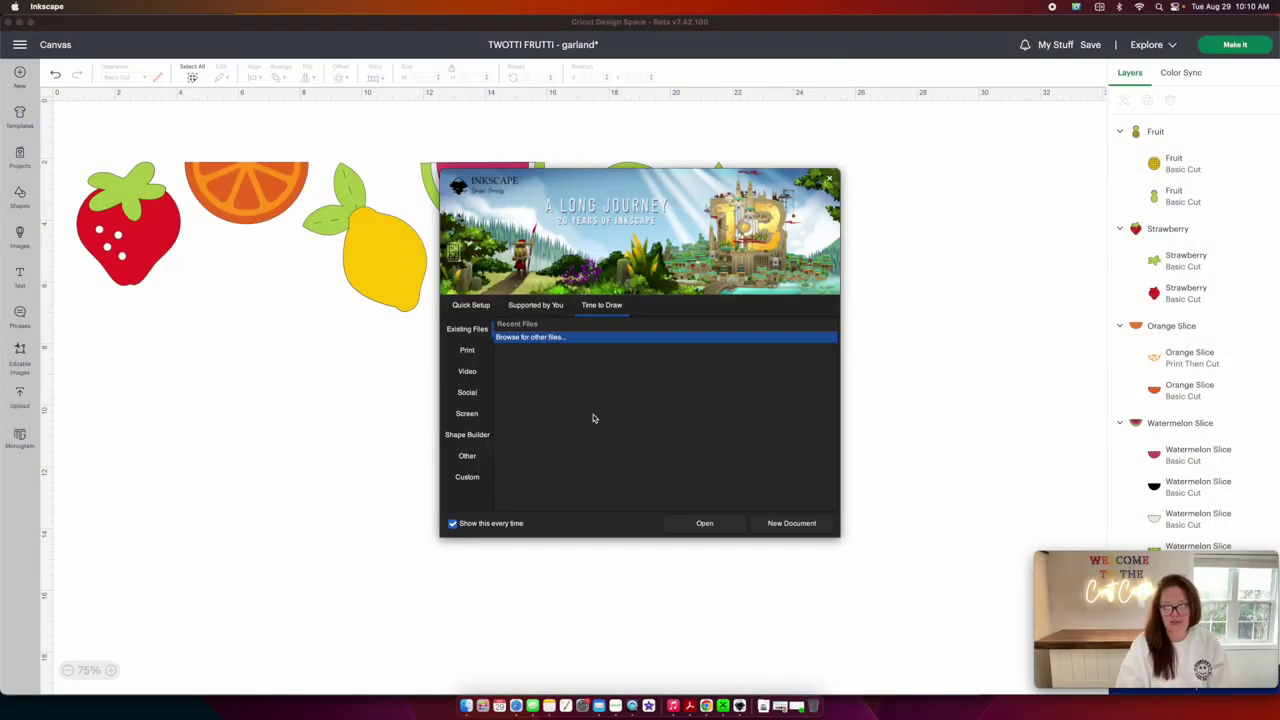
pyautogui.click(767, 524)
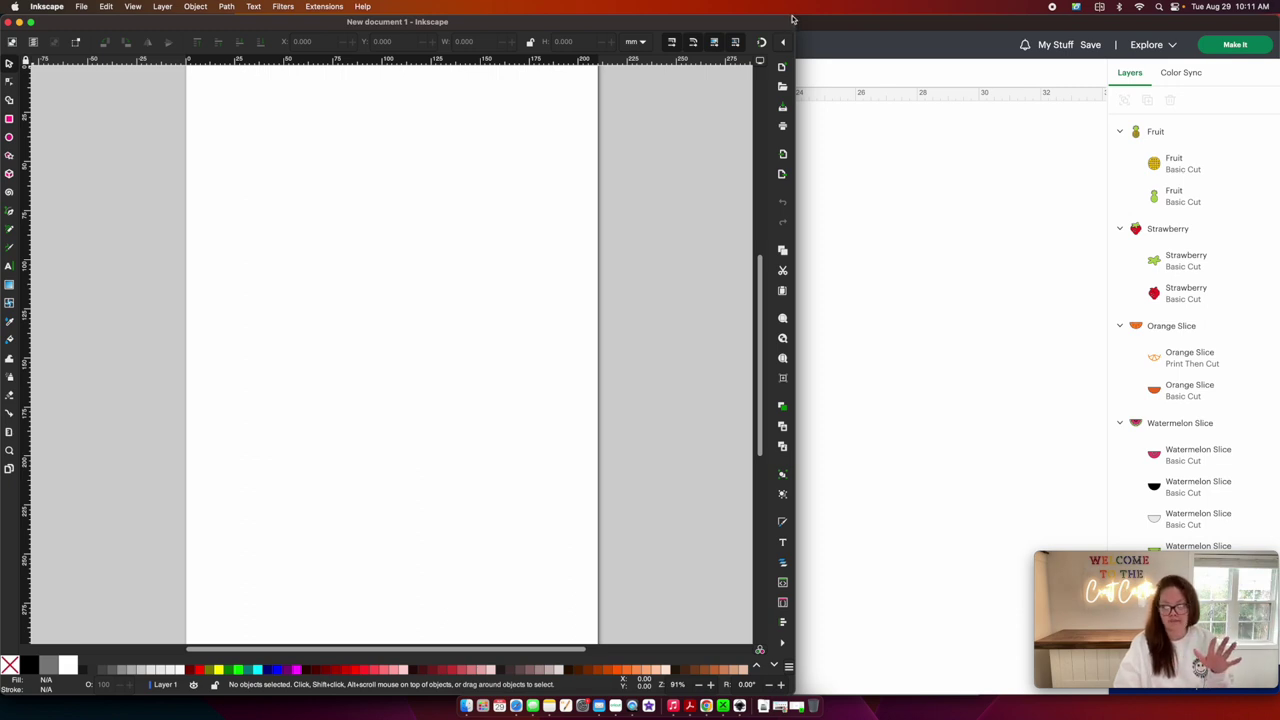
pyautogui.moveTo(793, 16); pyautogui.dragTo(1240, 58)
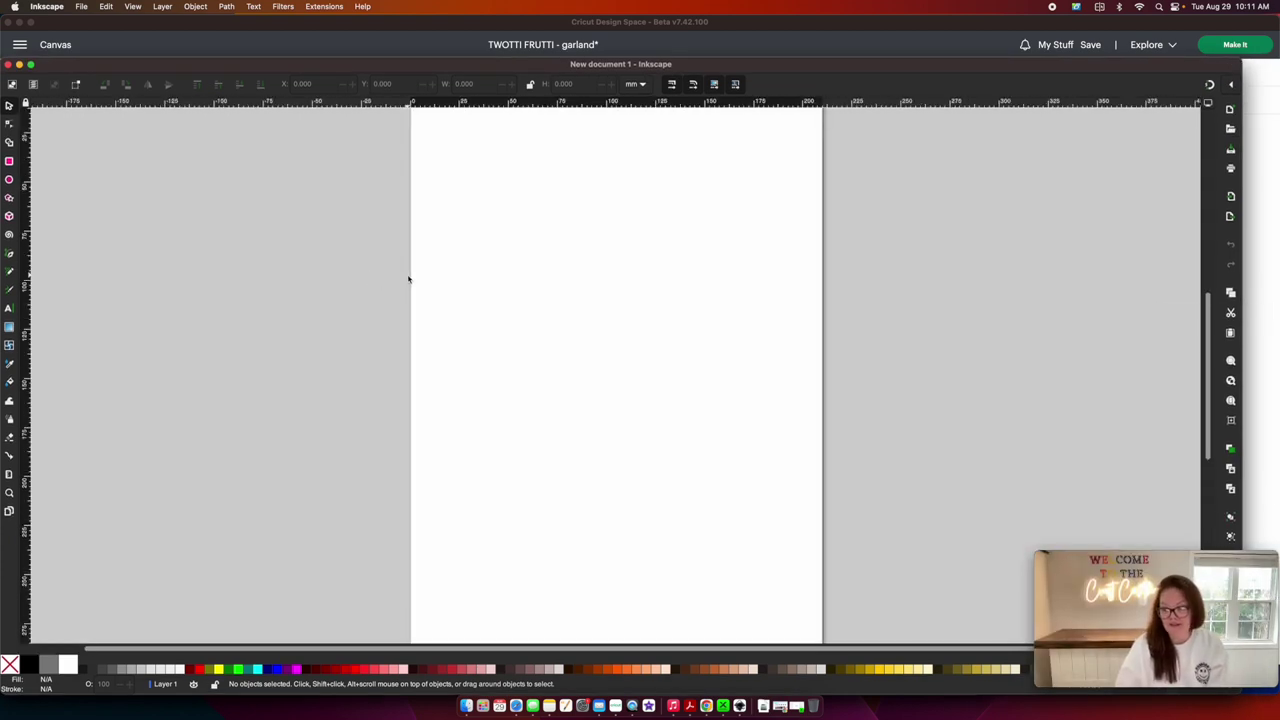
pyautogui.press('-')
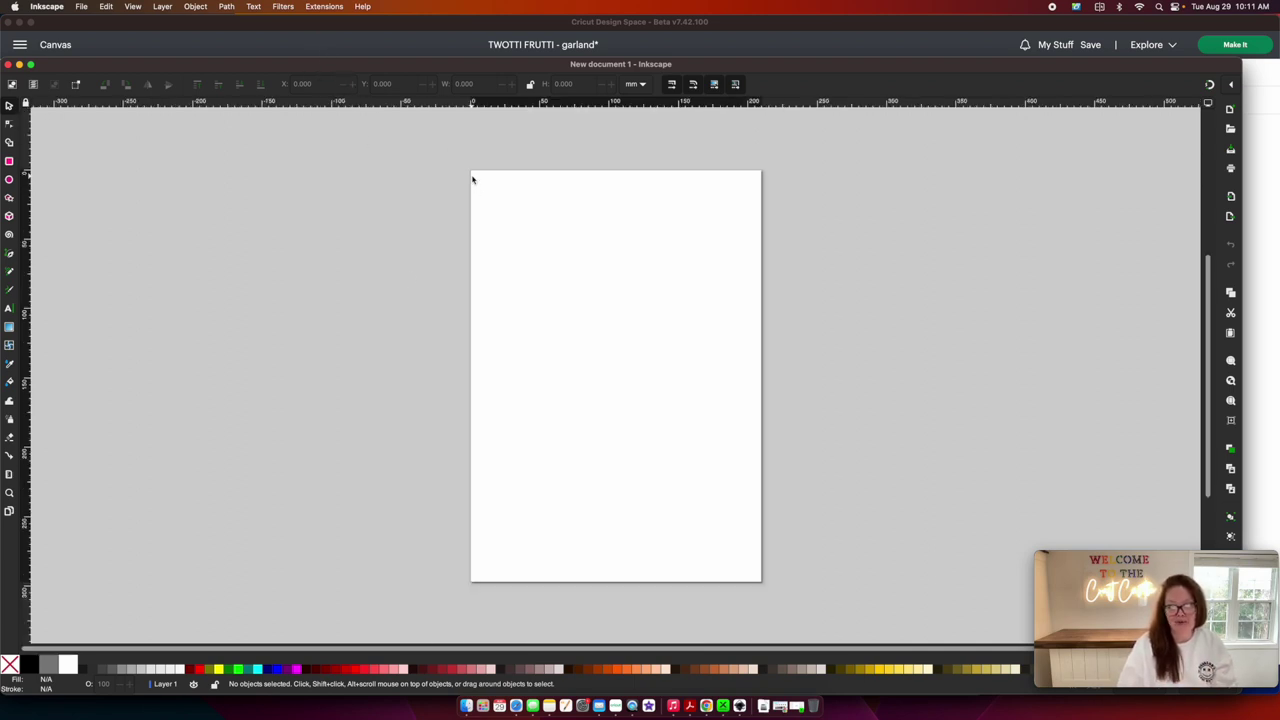
# Set the document's page size to 30 in wide by 20 in high and fit the whole page in view
pyautogui.click(81, 7)
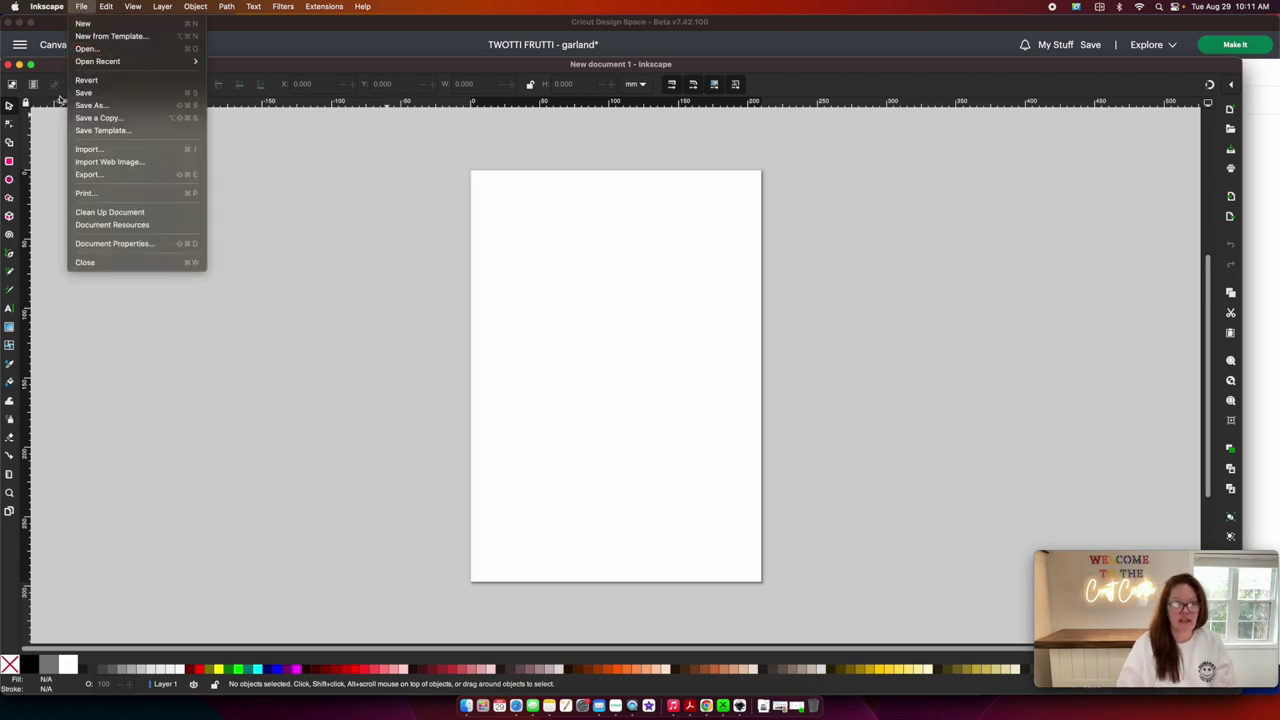
pyautogui.click(115, 243)
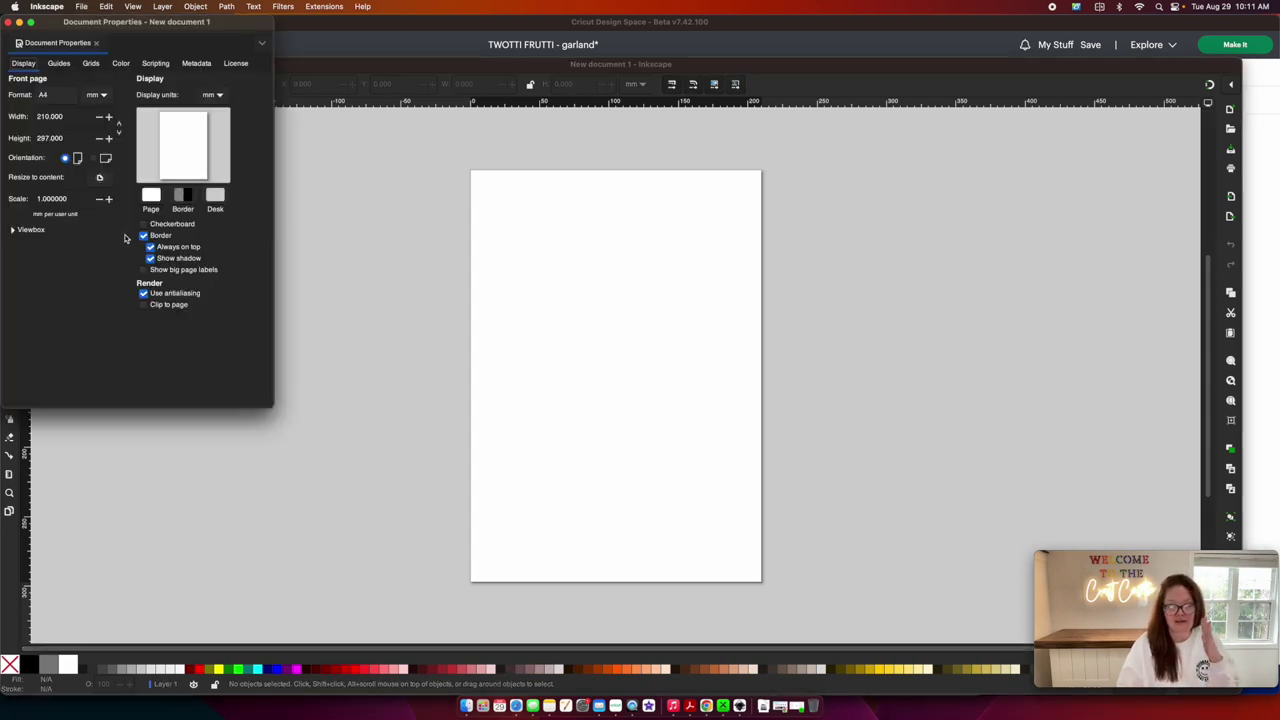
pyautogui.click(101, 95)
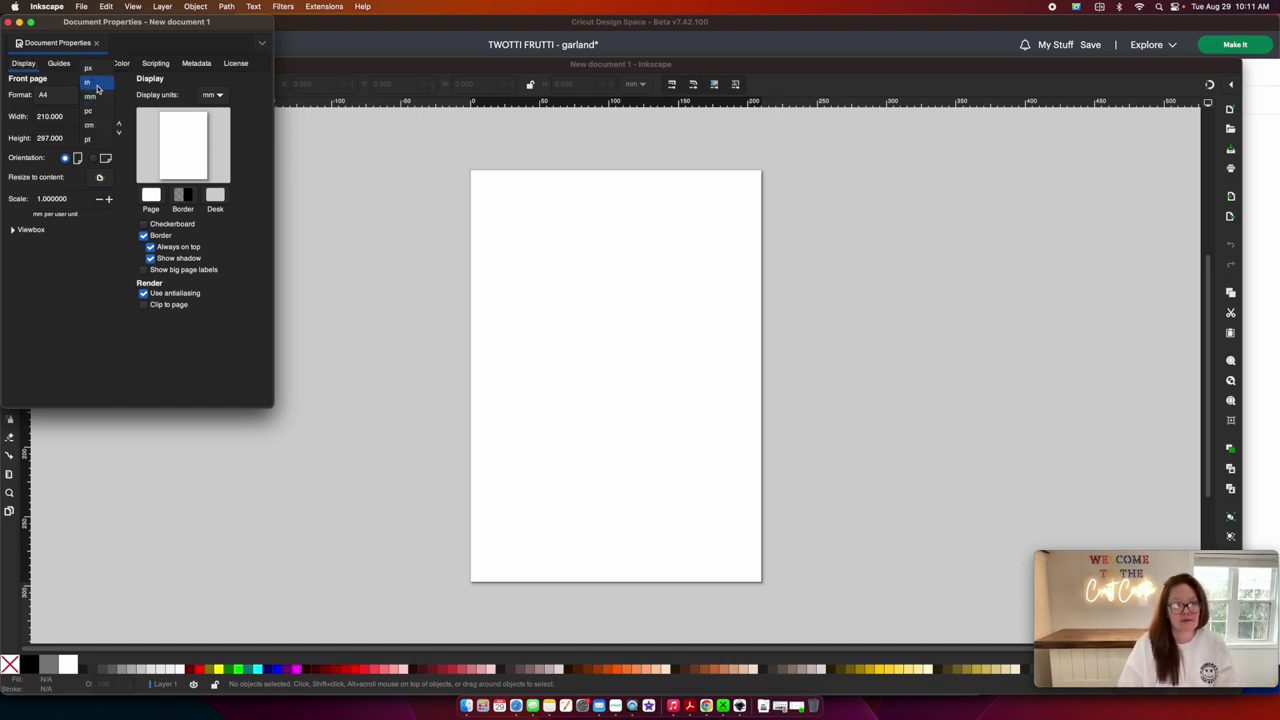
pyautogui.click(83, 95)
pyautogui.doubleClick(36, 117)
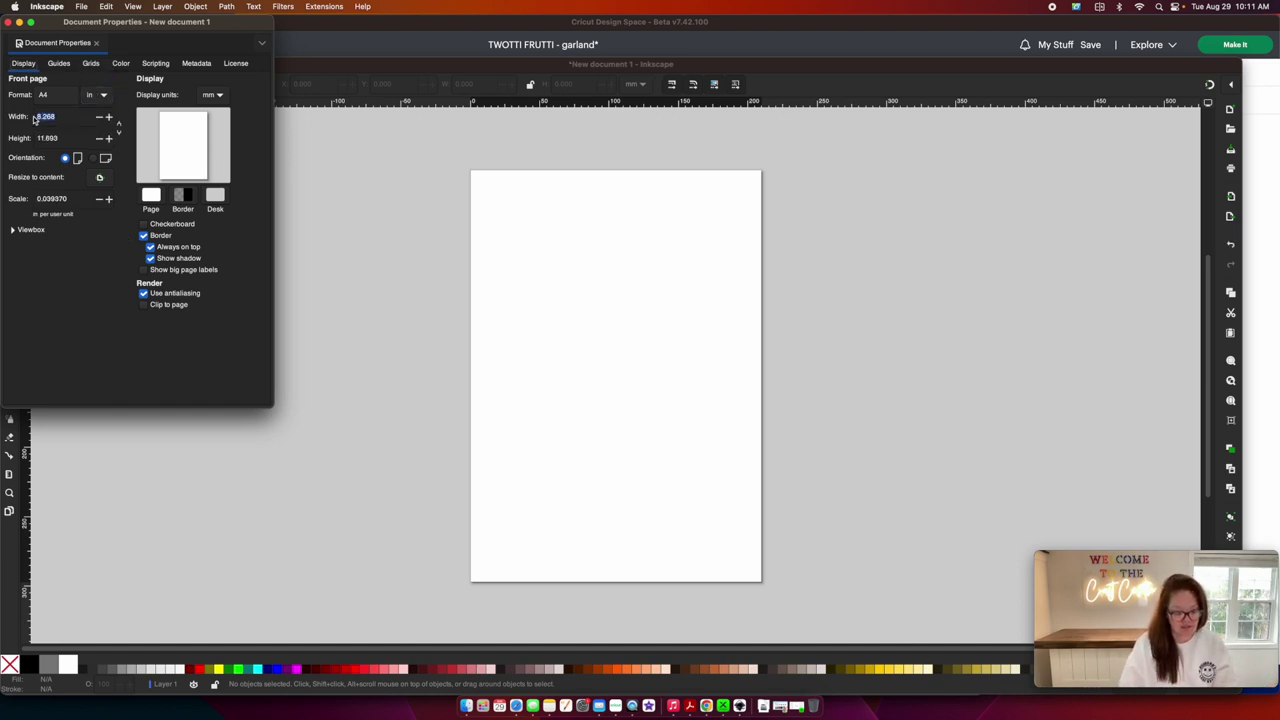
pyautogui.write('30')
pyautogui.press('Tab')
pyautogui.write('20')
pyautogui.press('Return')
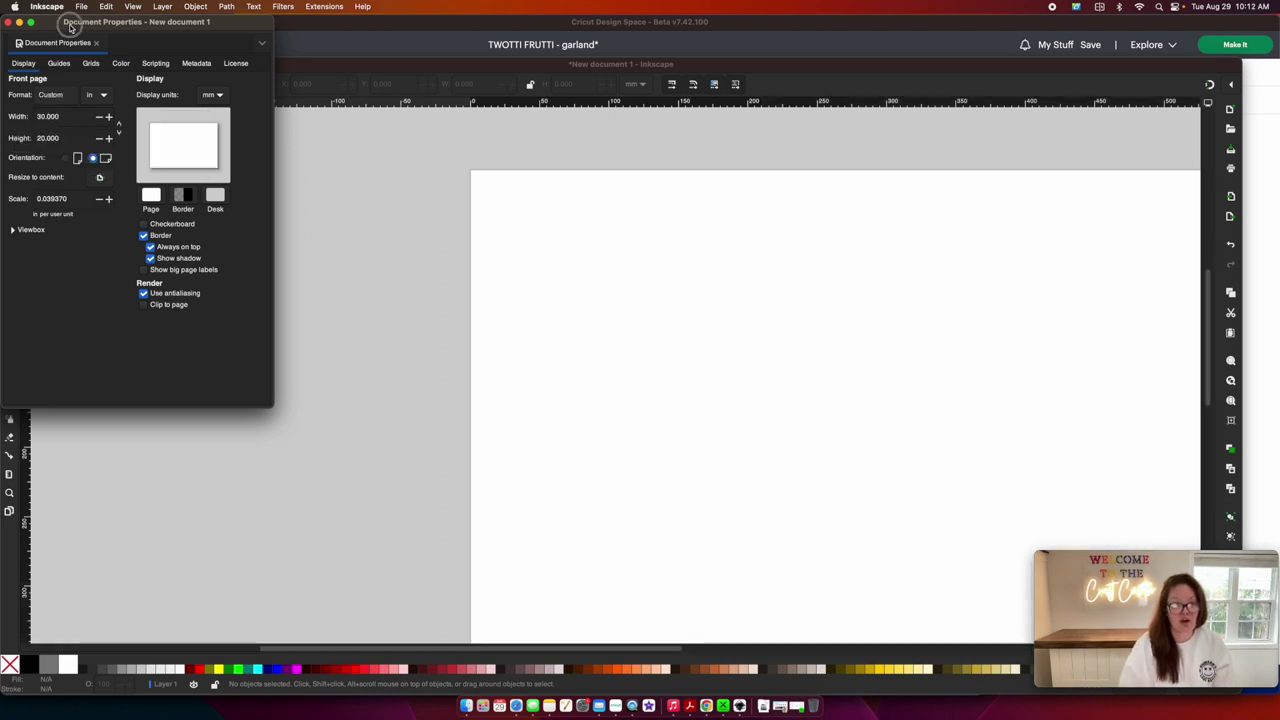
pyautogui.click(8, 22)
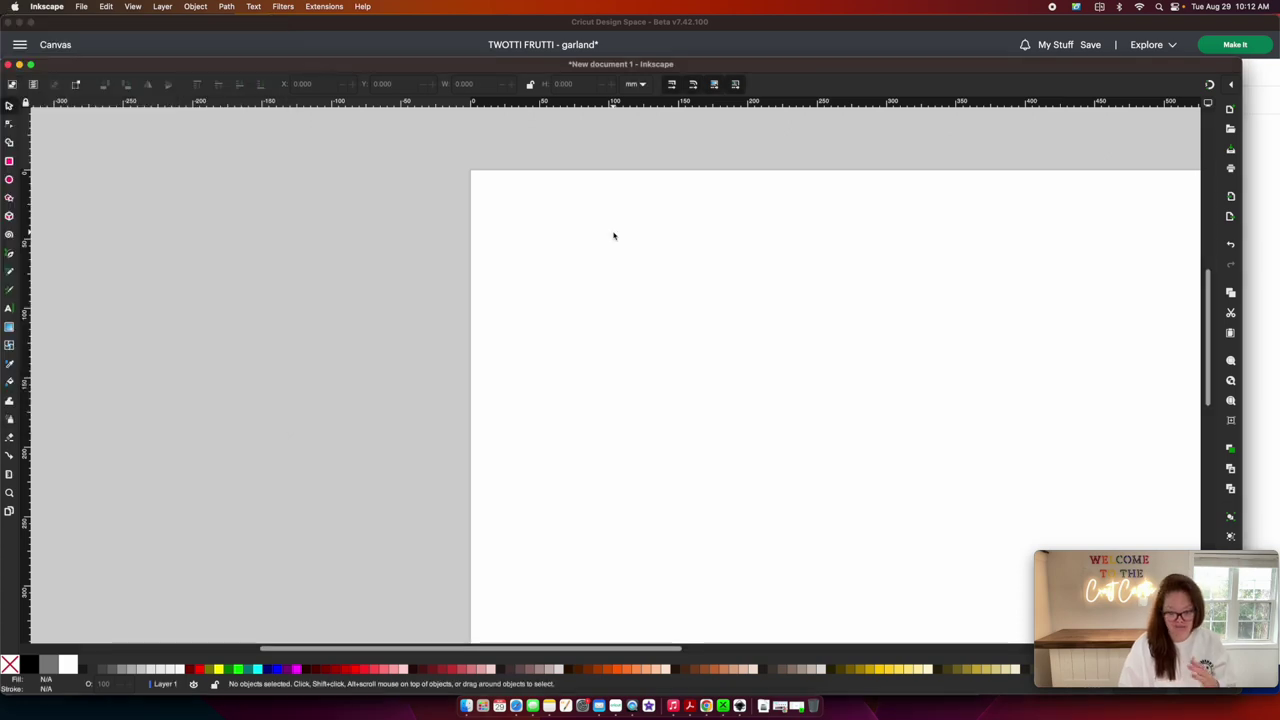
pyautogui.scroll(-1, 614, 236)
pyautogui.press('5')
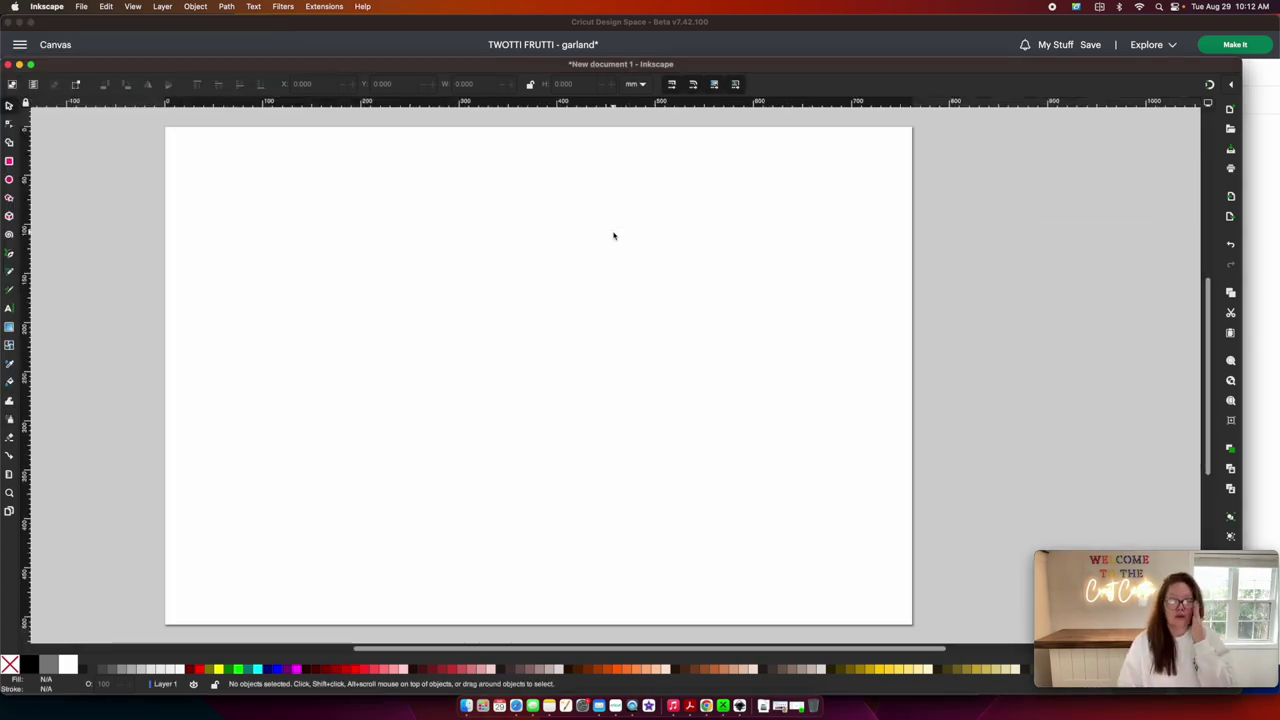
# Switch back to the garland project in Cricut Design Space and examine the pineapple, cherries and watermelon groups and their layers
pyautogui.moveTo(652, 67); pyautogui.dragTo(655, 91)
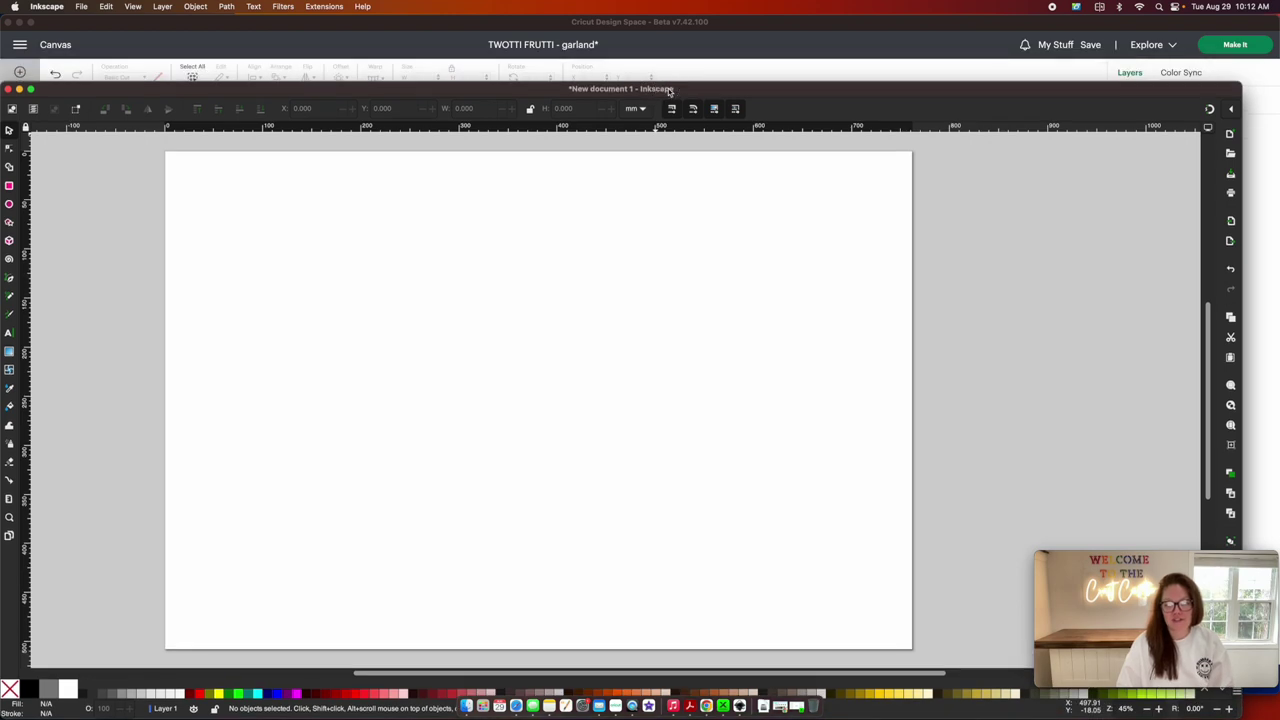
pyautogui.click(660, 30)
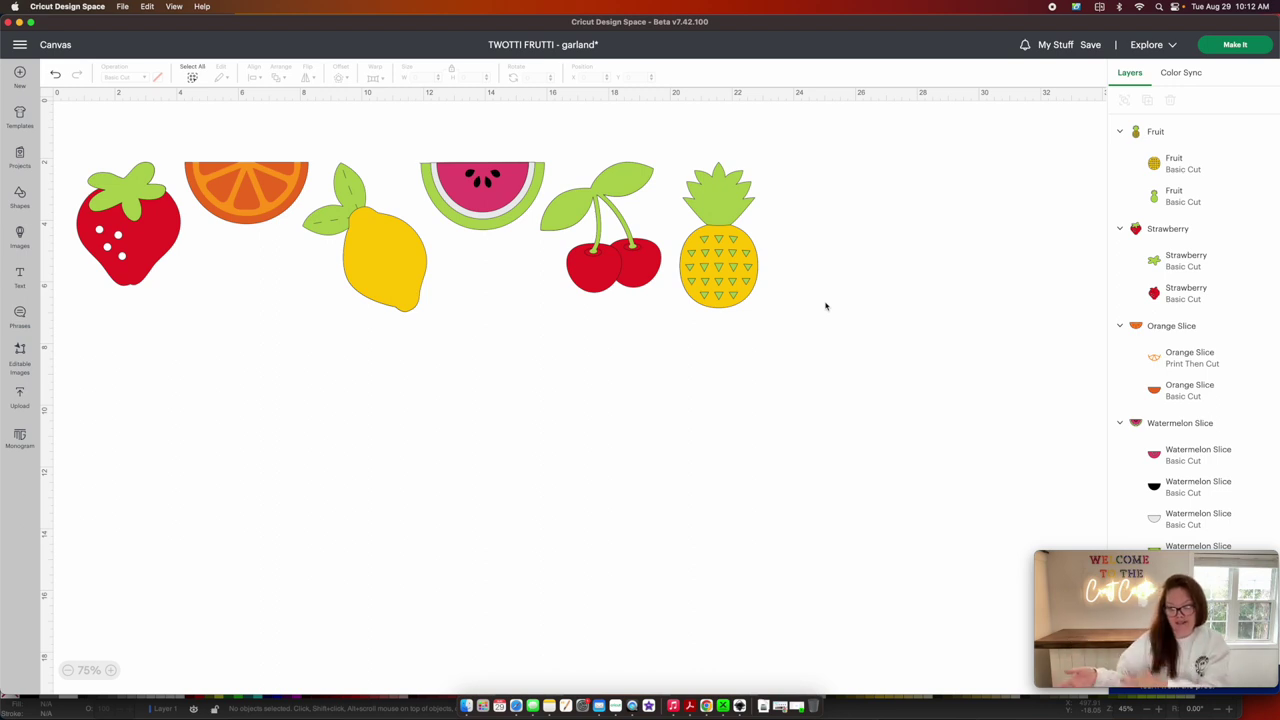
pyautogui.click(751, 290)
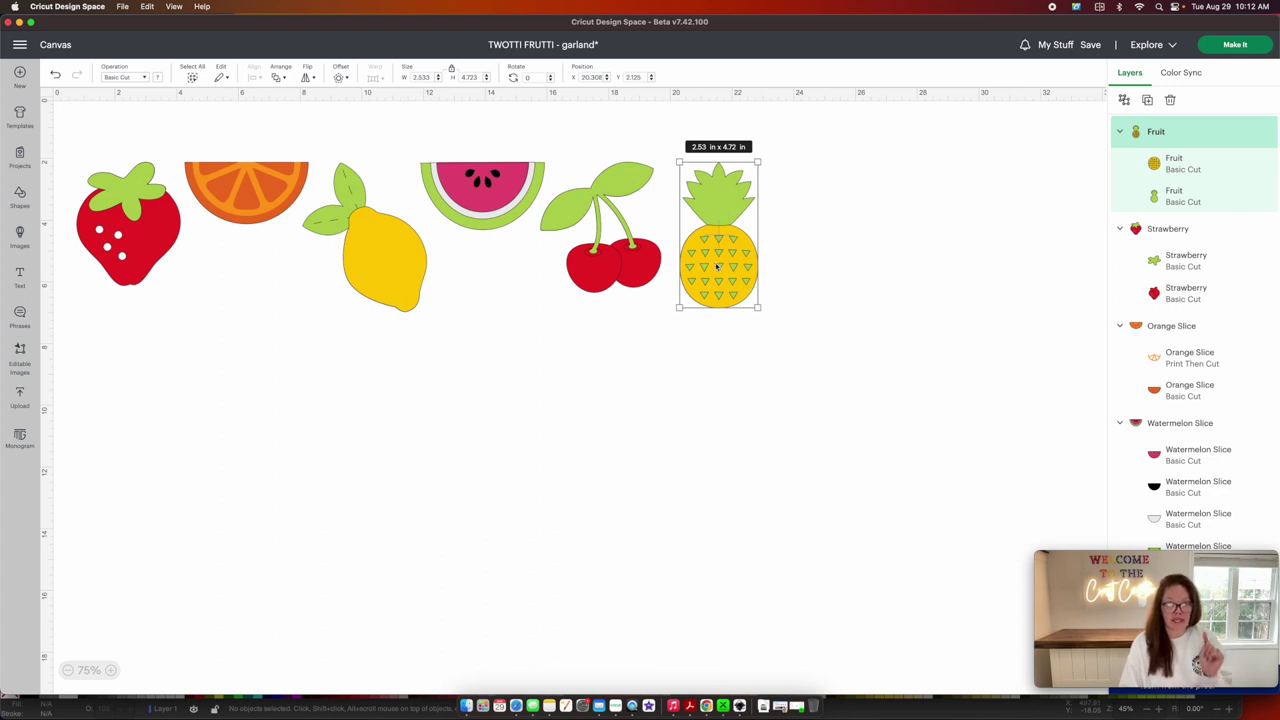
pyautogui.moveTo(716, 263); pyautogui.dragTo(719, 261)
pyautogui.moveTo(639, 263); pyautogui.dragTo(641, 263)
pyautogui.scroll(-4, 1190, 380)
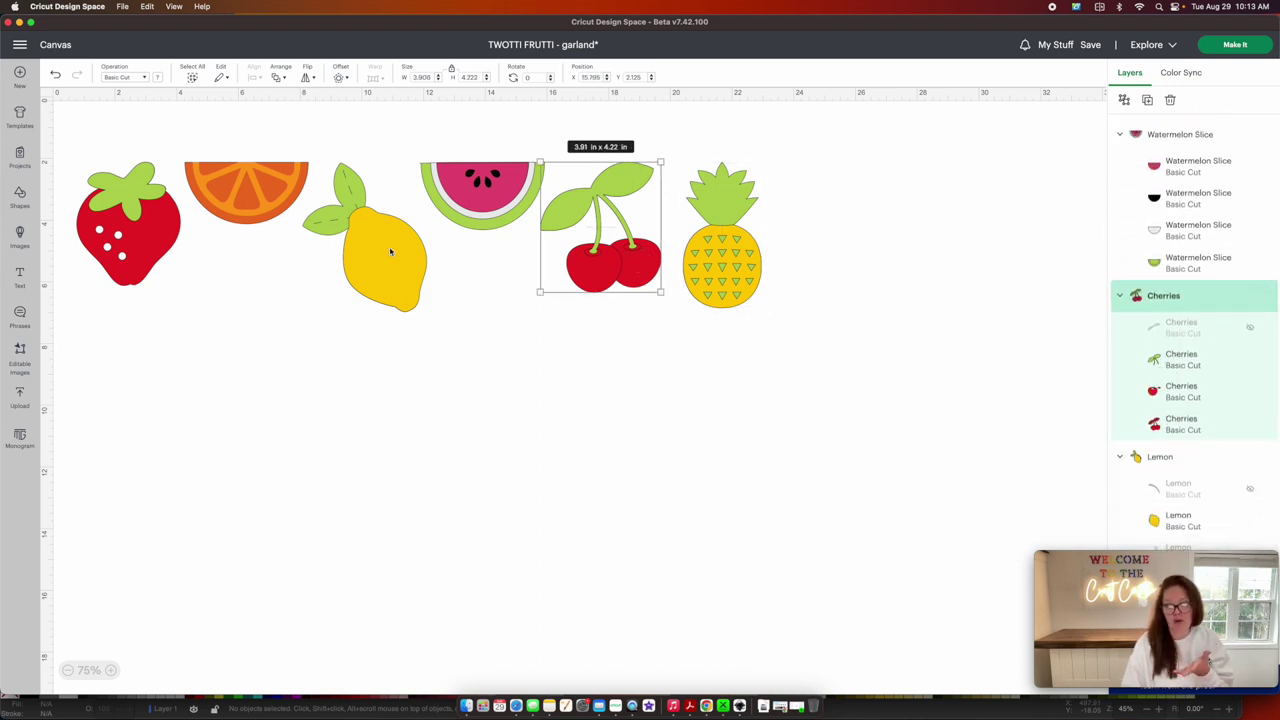
pyautogui.click(478, 204)
pyautogui.moveTo(478, 204); pyautogui.dragTo(478, 203)
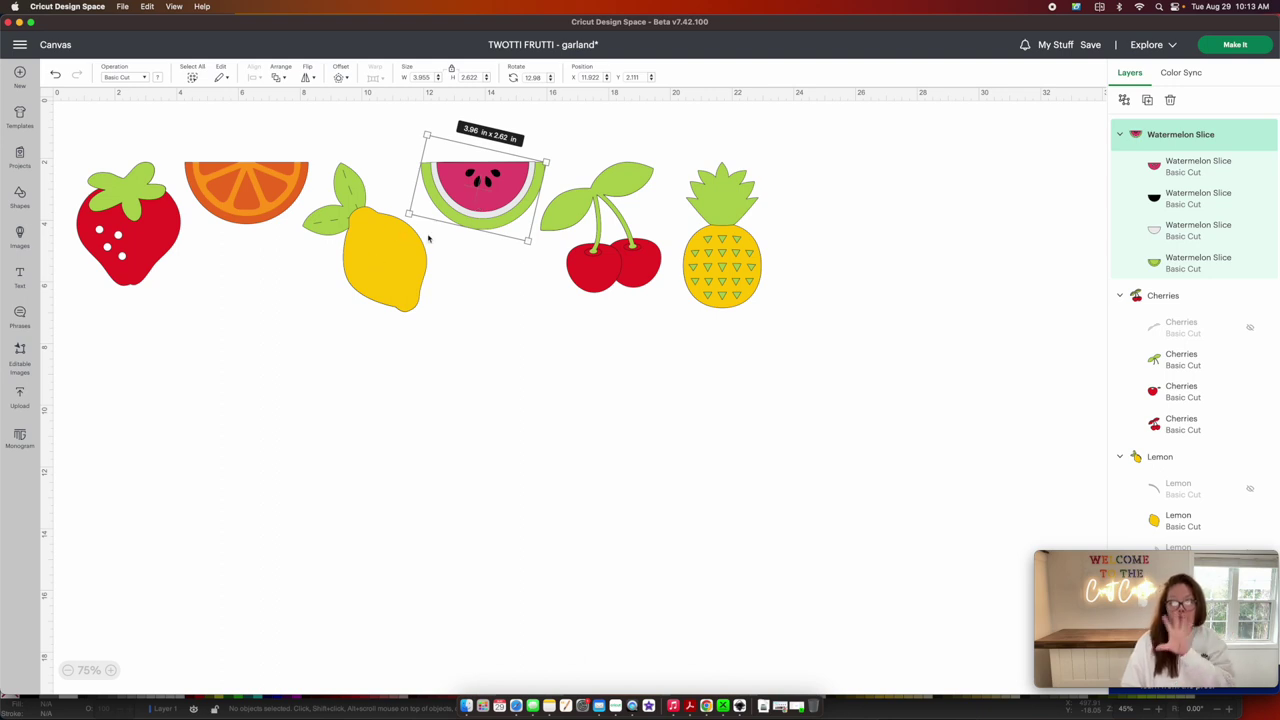
# Ungroup the pineapple, the cherries and the watermelon slice into their individual layers
pyautogui.click(716, 262)
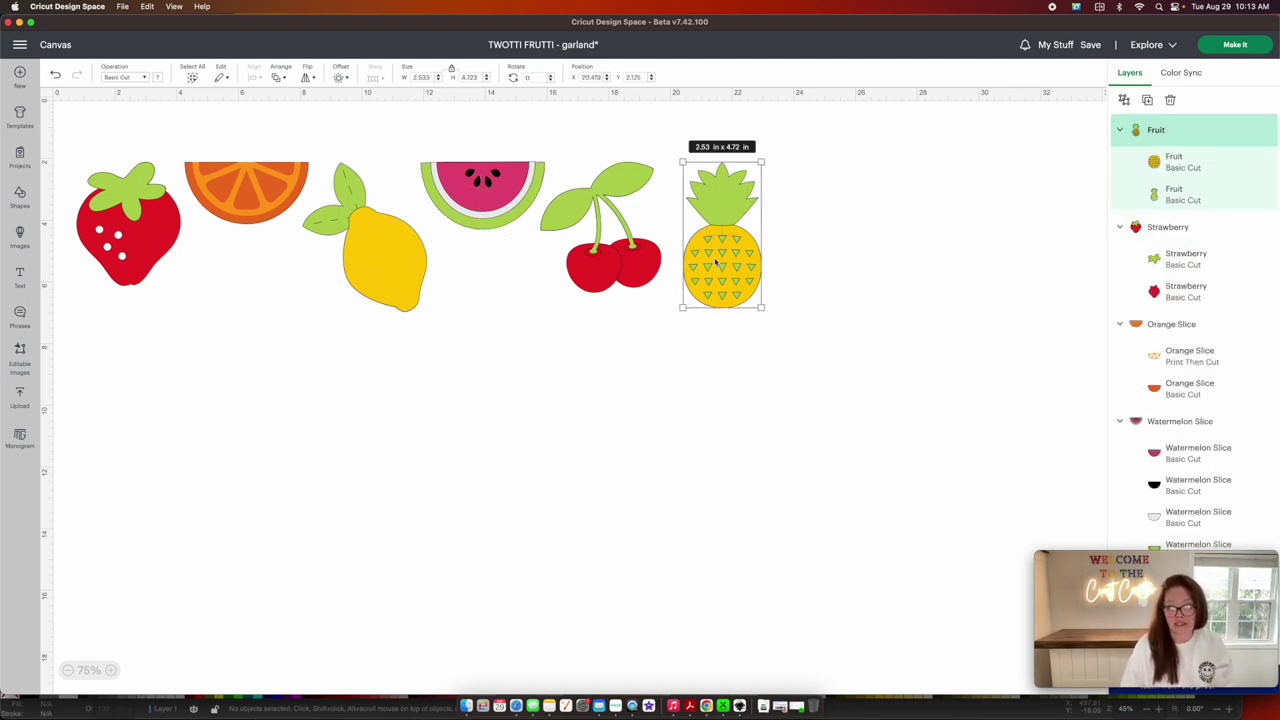
pyautogui.rightClick(716, 262)
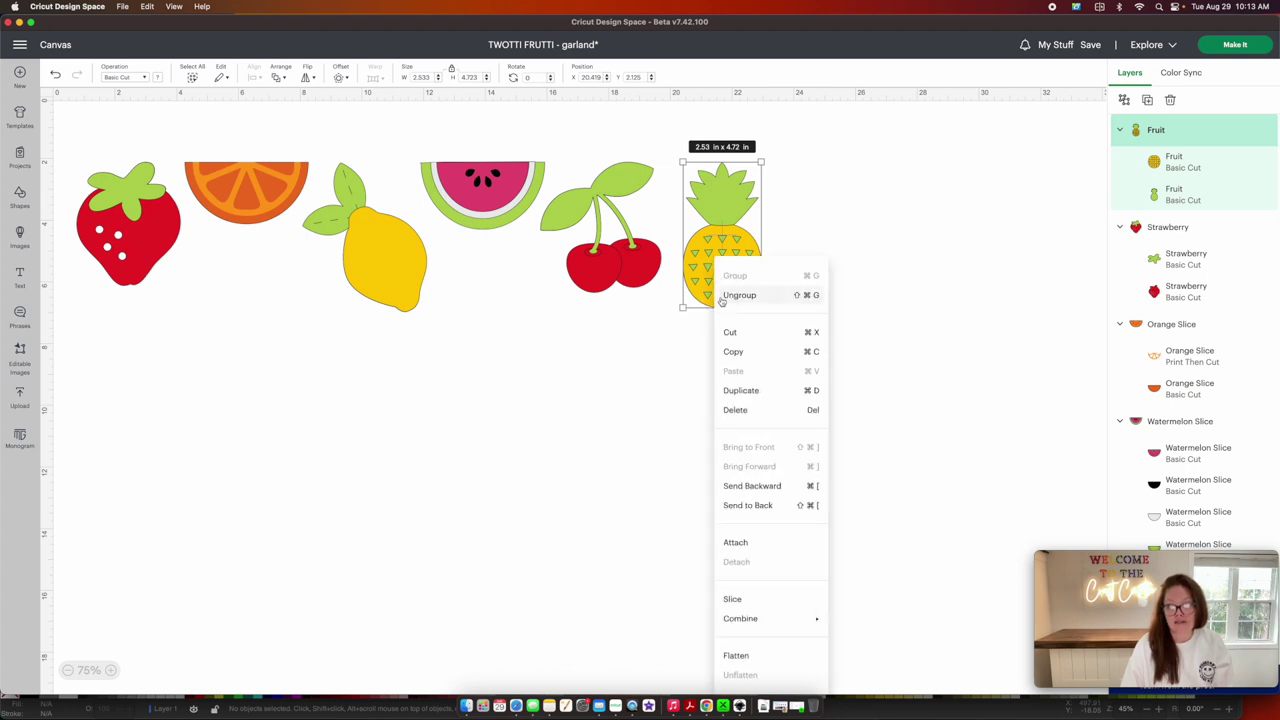
pyautogui.click(725, 294)
pyautogui.click(612, 279)
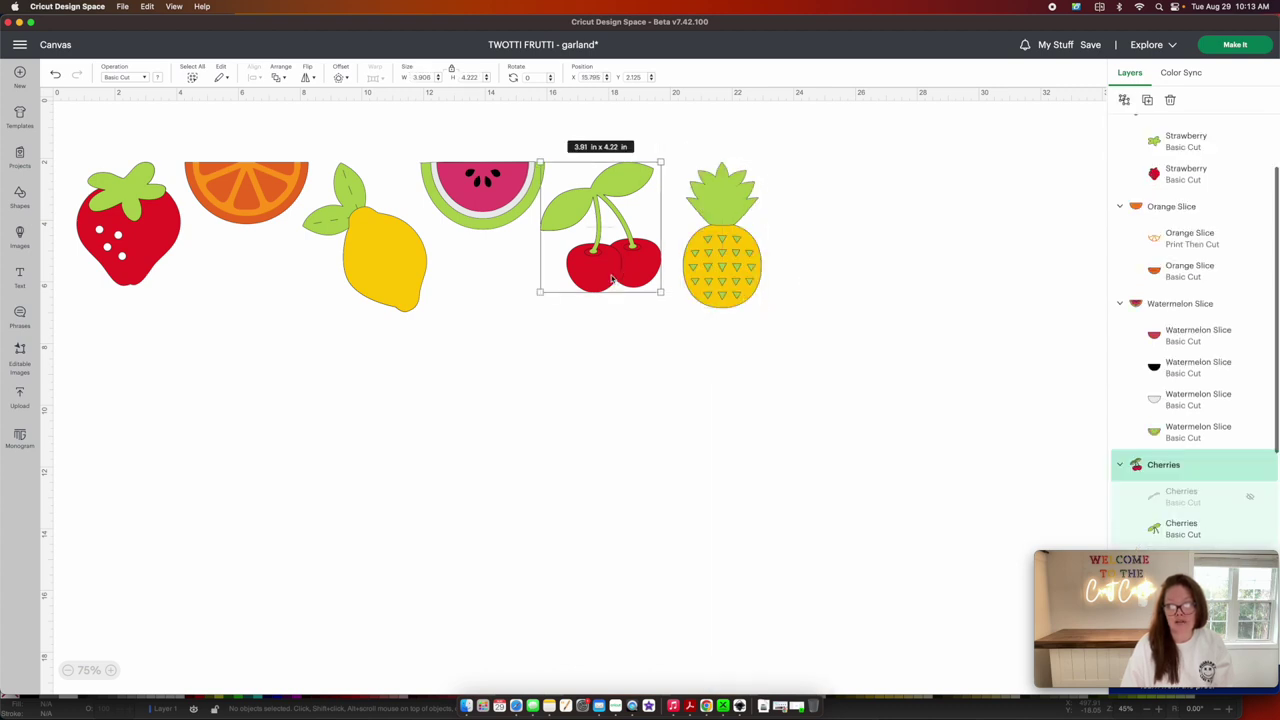
pyautogui.rightClick(618, 304)
pyautogui.click(632, 296)
pyautogui.click(490, 193)
pyautogui.rightClick(490, 193)
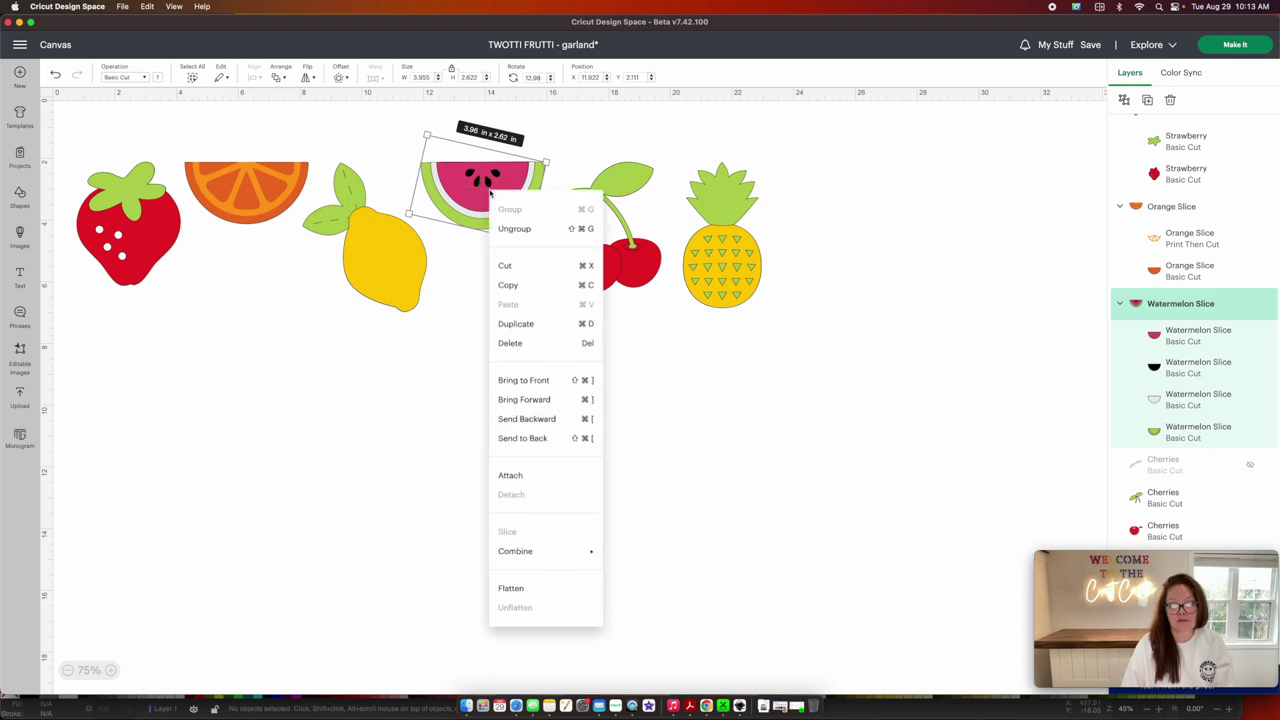
pyautogui.click(505, 228)
# Ungroup the lemon, the orange slice and the strawberry into their individual layers
pyautogui.rightClick(383, 265)
pyautogui.click(400, 294)
pyautogui.click(310, 335)
pyautogui.rightClick(240, 212)
pyautogui.click(262, 241)
pyautogui.click(268, 363)
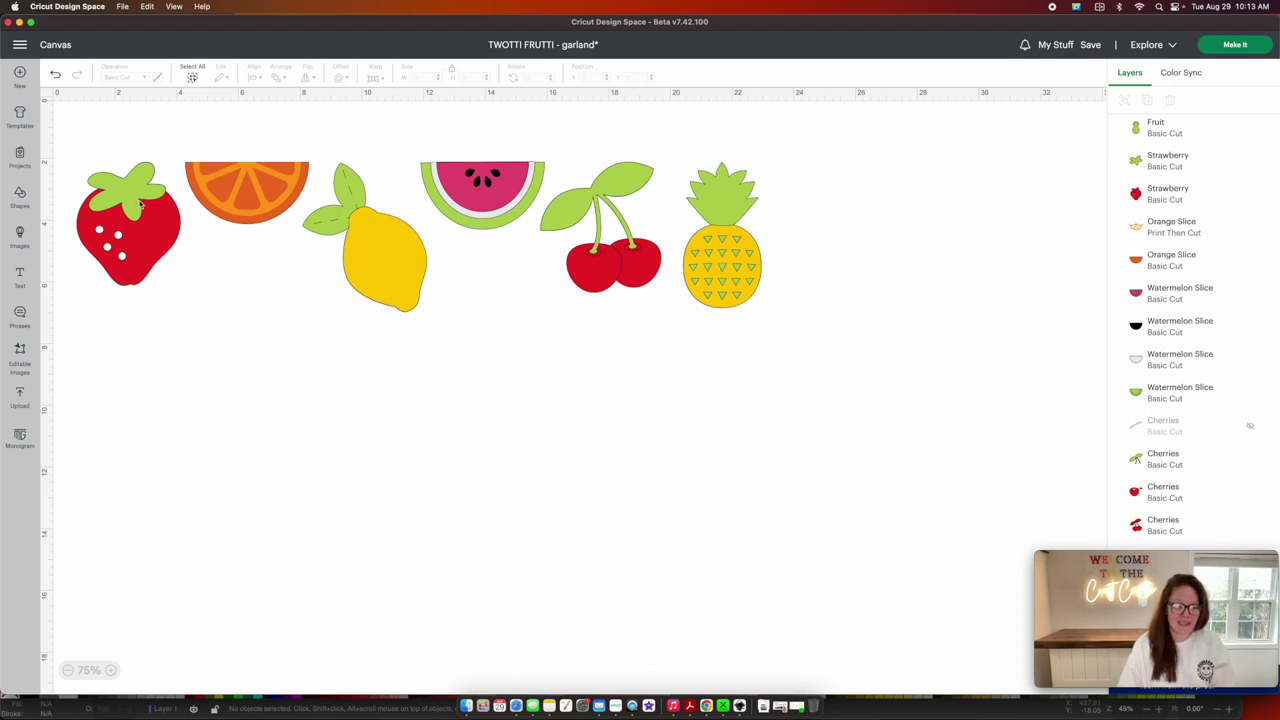
# Move the strawberry's leaf, the yellow lemon body and the orange segment layer below their base shapes so nothing overlaps
pyautogui.moveTo(151, 208); pyautogui.dragTo(142, 348)
pyautogui.moveTo(364, 266); pyautogui.dragTo(366, 382)
pyautogui.moveTo(270, 195); pyautogui.dragTo(268, 279)
pyautogui.click(183, 252)
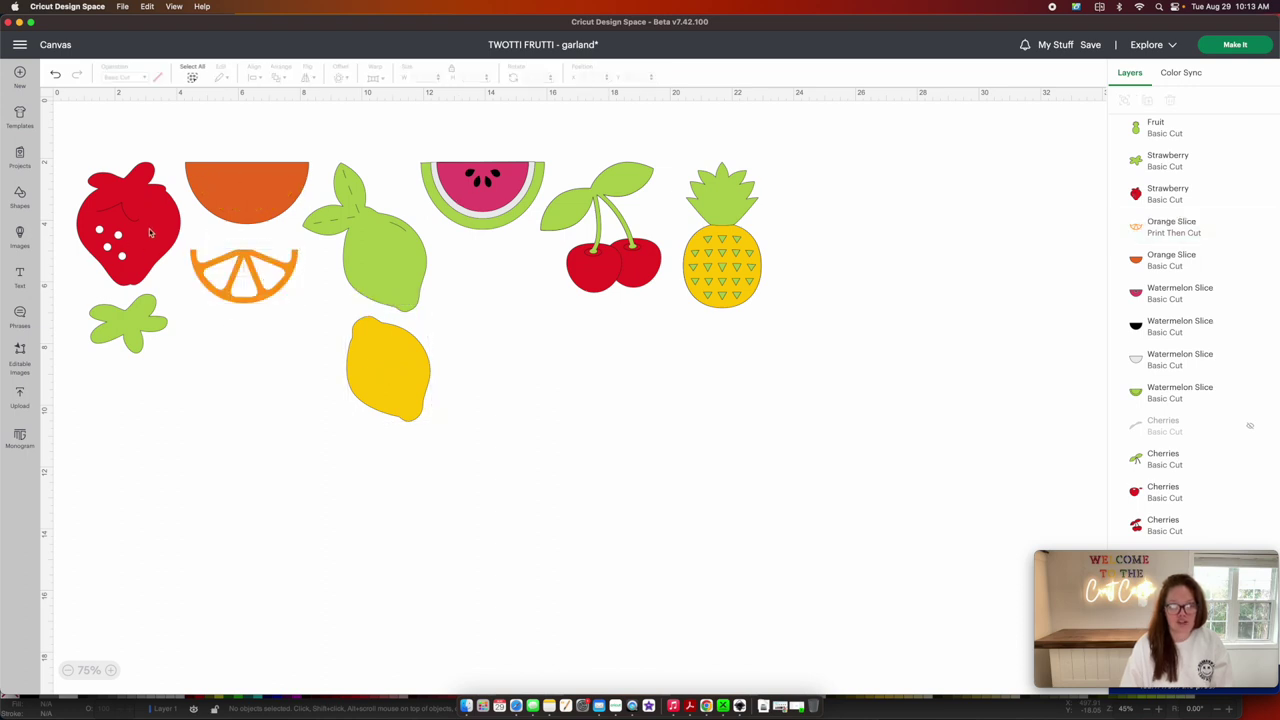
# Spread the watermelon, cherry and pineapple layers apart below their green base shapes so that none overlap
pyautogui.moveTo(487, 195); pyautogui.dragTo(487, 282)
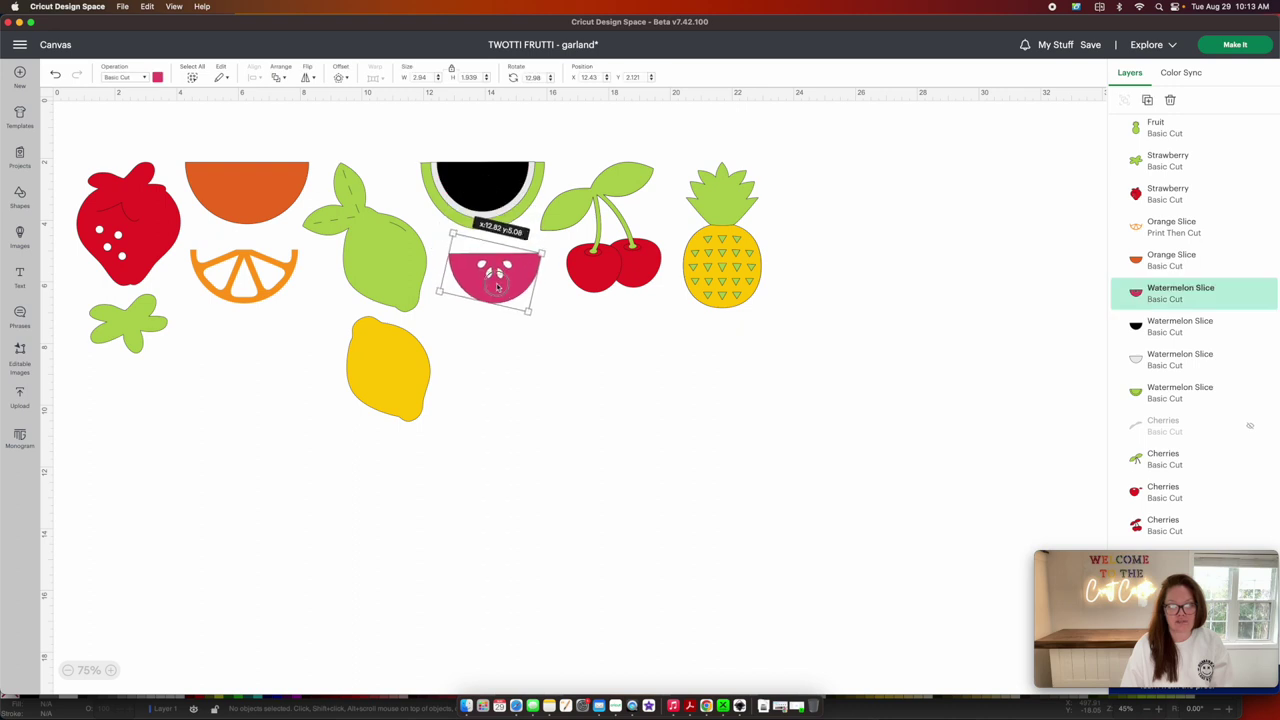
pyautogui.moveTo(488, 188); pyautogui.dragTo(491, 417)
pyautogui.moveTo(491, 417); pyautogui.dragTo(491, 432)
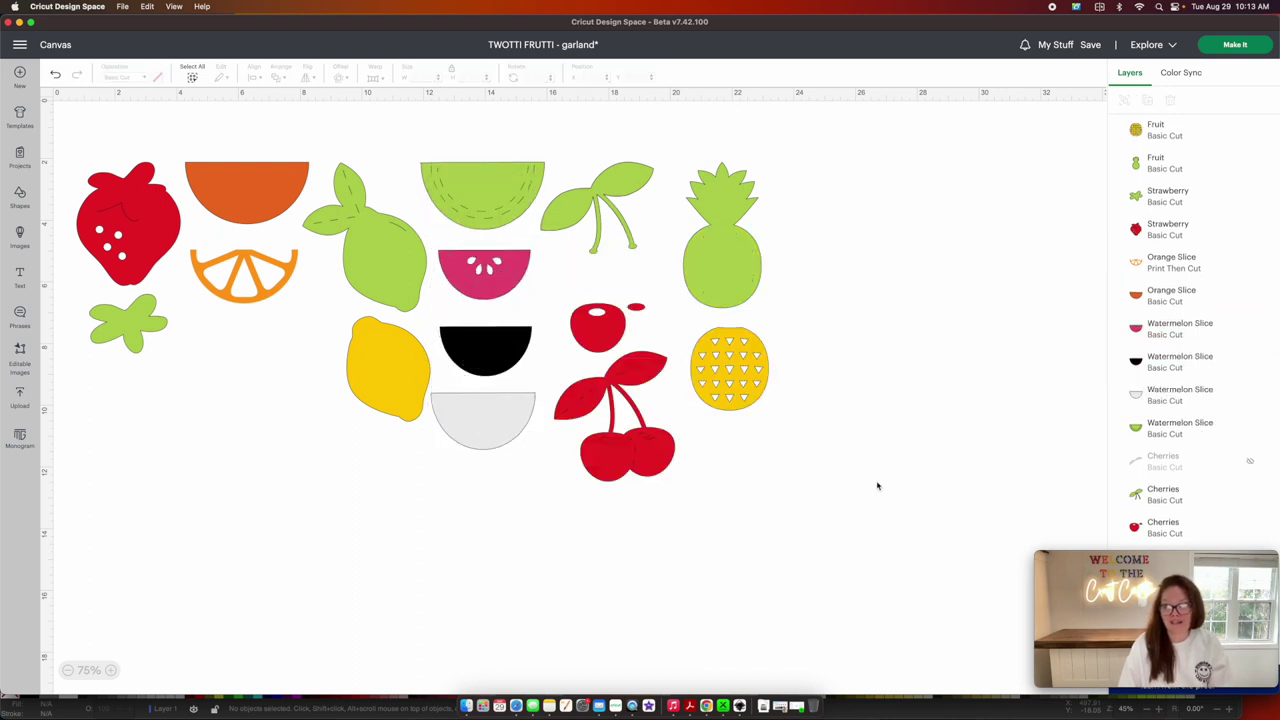
# Select all the fruit pieces, enlarge them together to about 33.4 by 15.42 in and position them to fill the visible canvas
pyautogui.moveTo(910, 505); pyautogui.dragTo(76, 134)
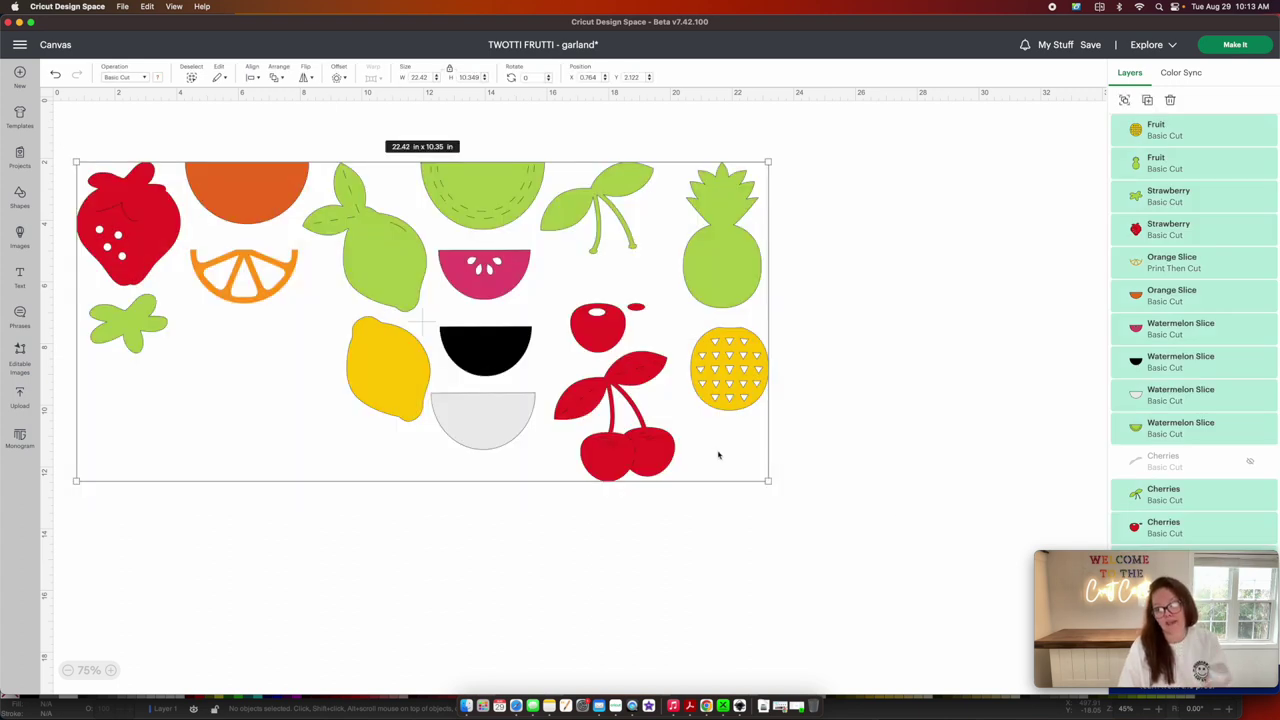
pyautogui.moveTo(767, 480); pyautogui.dragTo(967, 617)
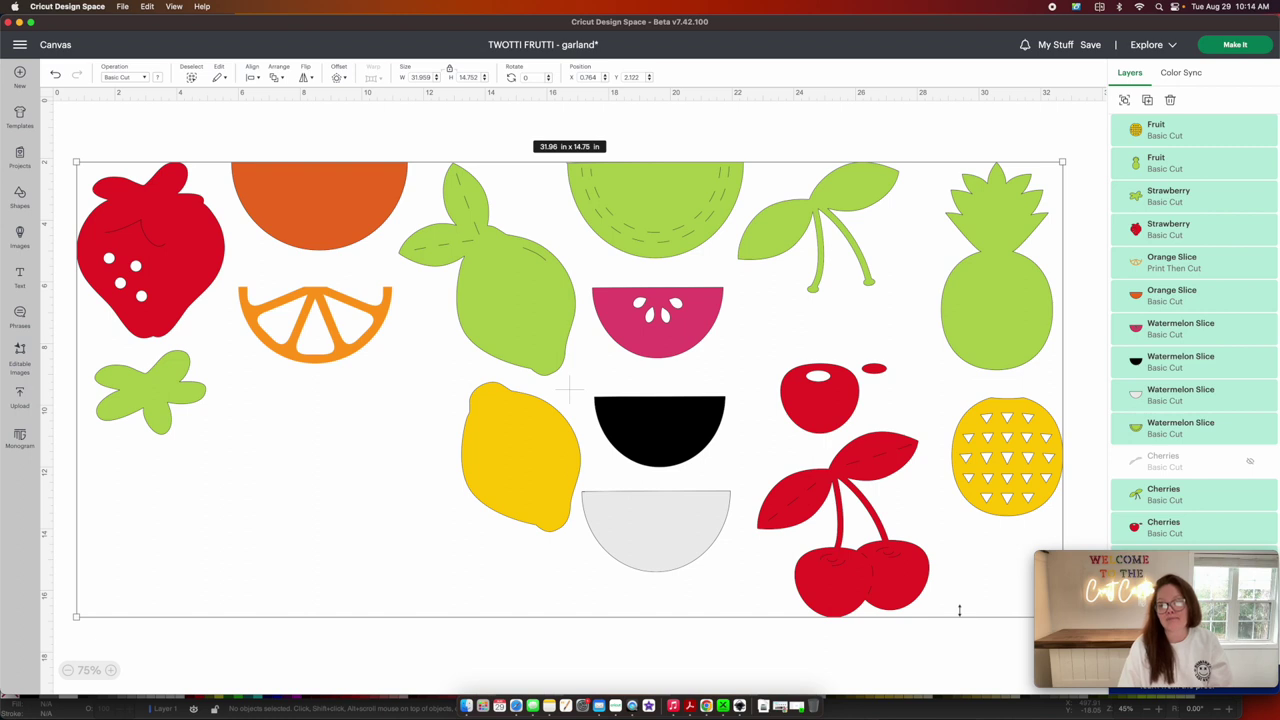
pyautogui.moveTo(958, 610); pyautogui.dragTo(943, 570)
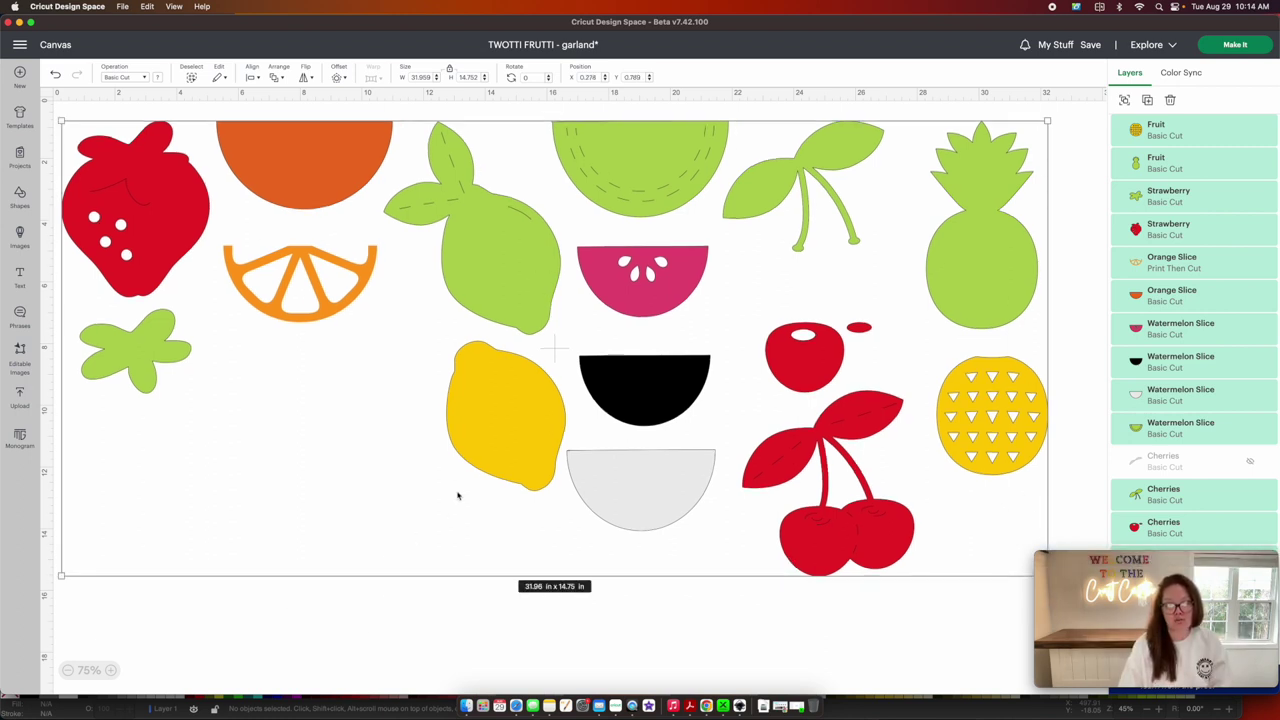
pyautogui.moveTo(621, 407); pyautogui.dragTo(665, 405)
pyautogui.moveTo(103, 577); pyautogui.dragTo(59, 595)
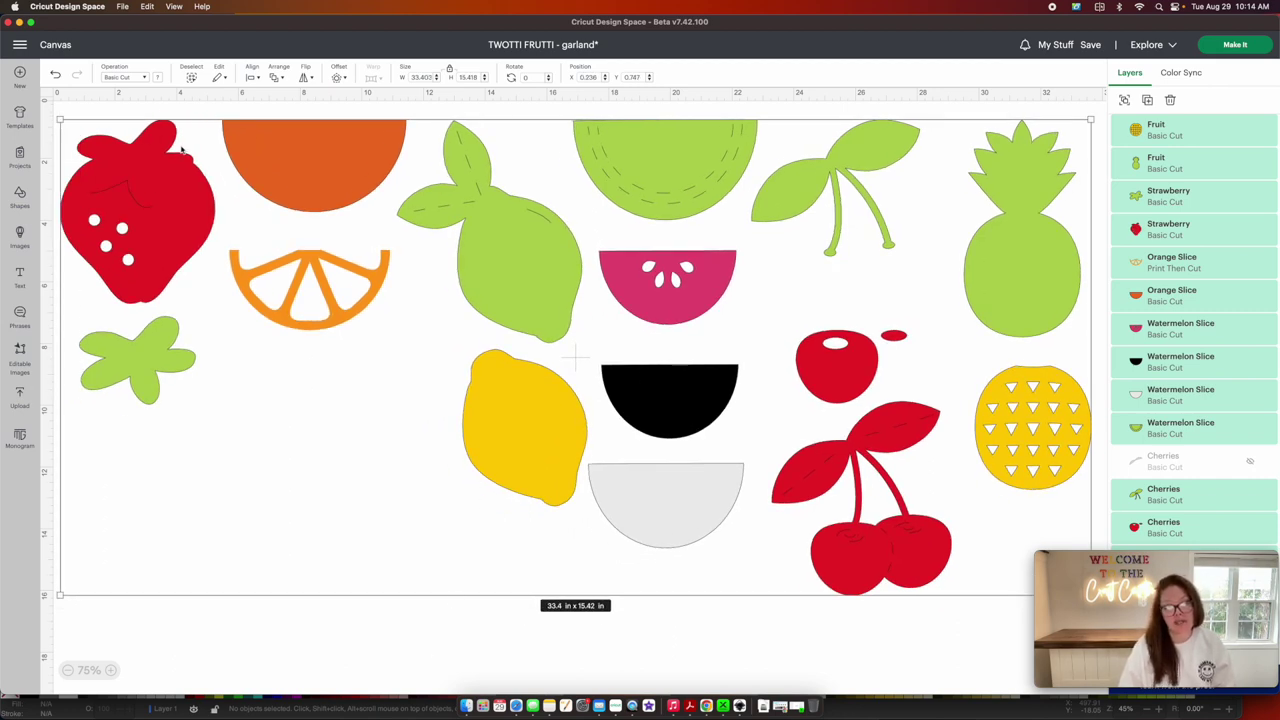
# Set all selected fruit pieces to the Basic cut operation and color them black
pyautogui.click(143, 77)
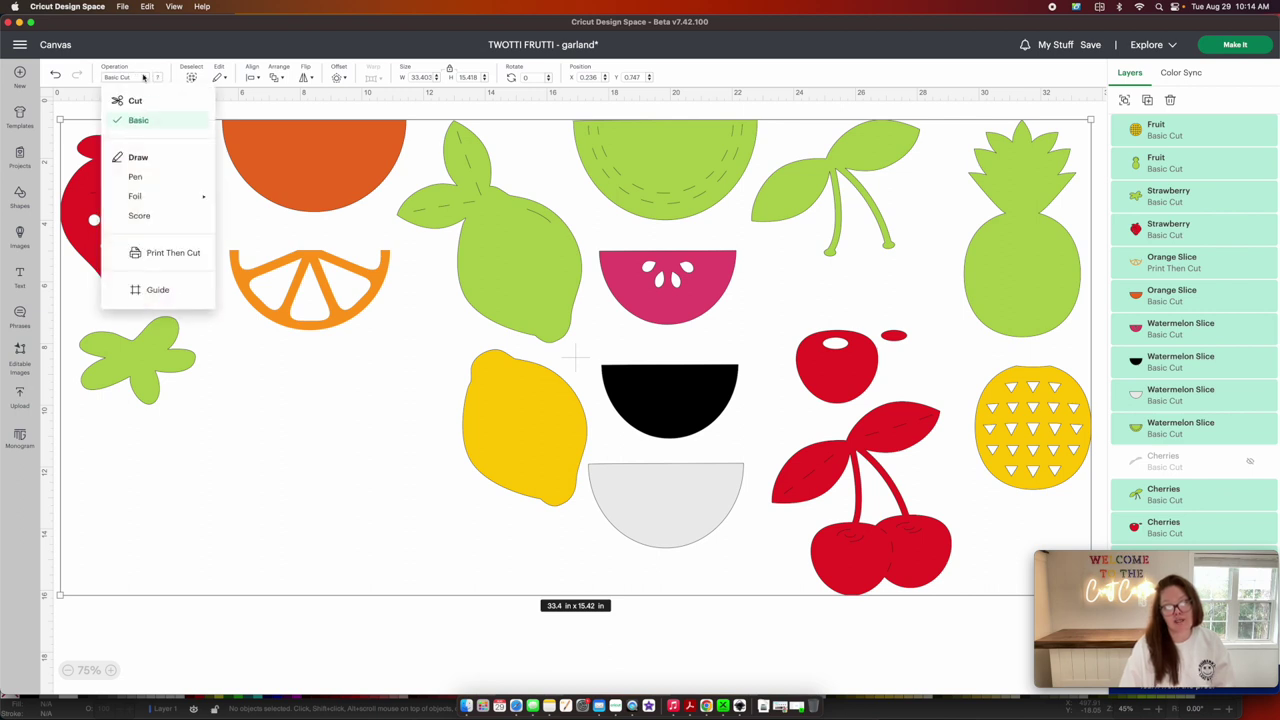
pyautogui.click(140, 124)
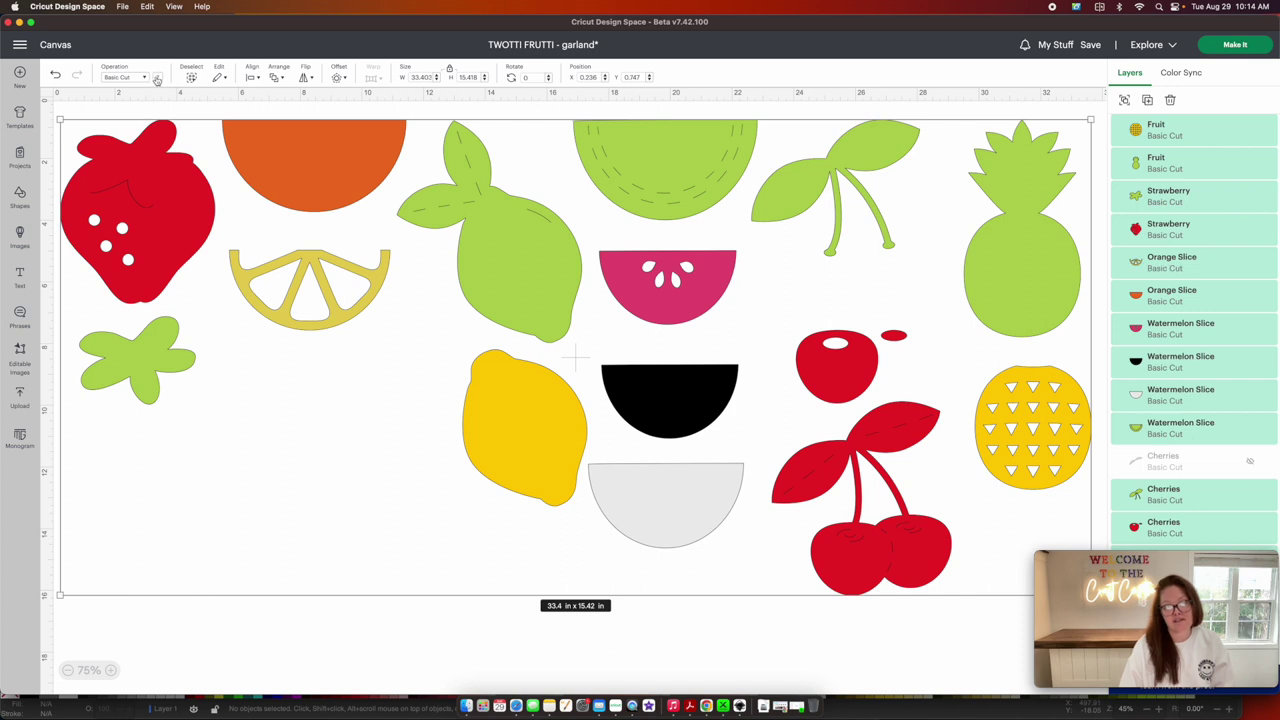
pyautogui.click(157, 78)
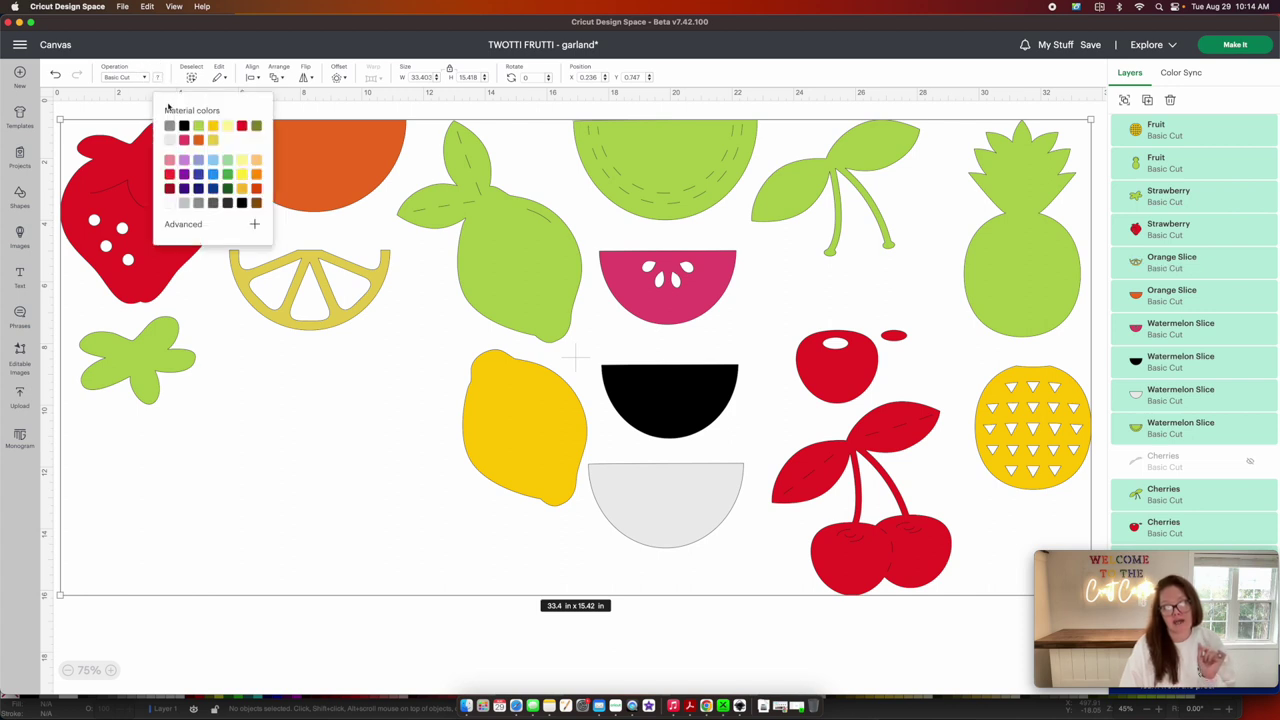
pyautogui.click(184, 126)
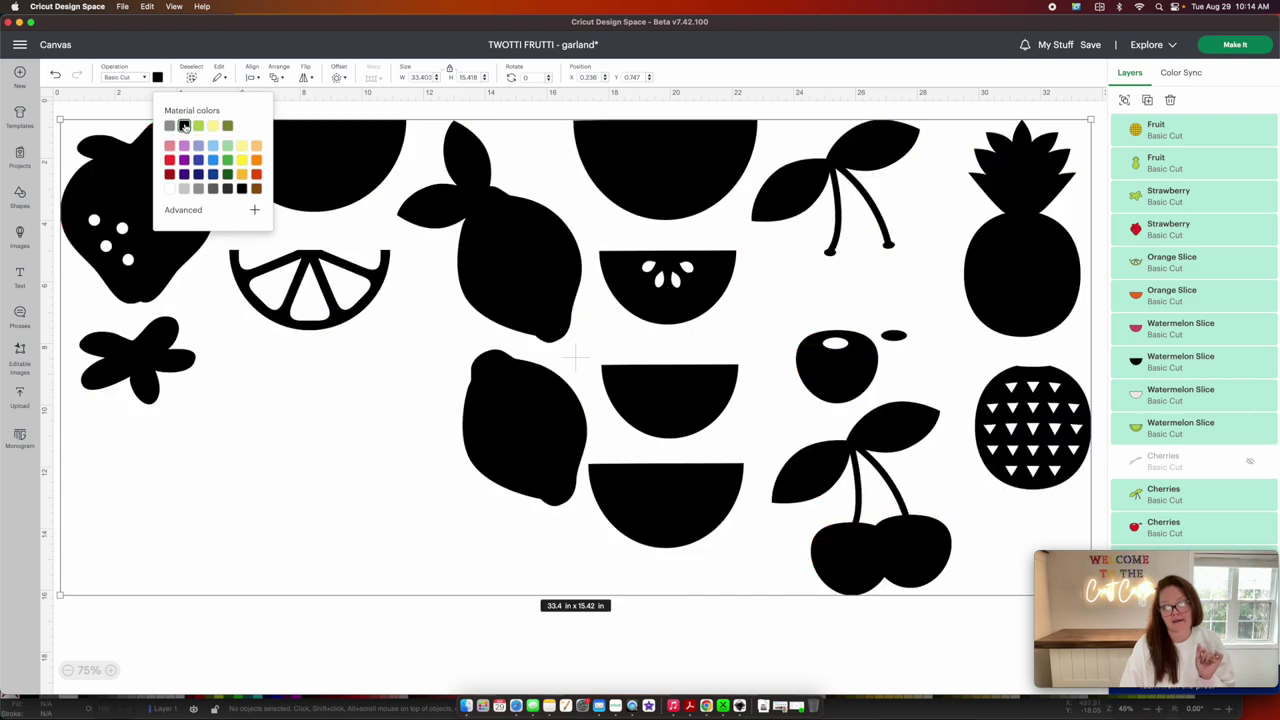
pyautogui.click(215, 235)
# Deselect the fruit pieces and take a screenshot of the canvas area enclosing all the black shapes
pyautogui.click(1098, 561)
pyautogui.moveTo(1098, 561); pyautogui.dragTo(1200, 601)
pyautogui.click(951, 618)
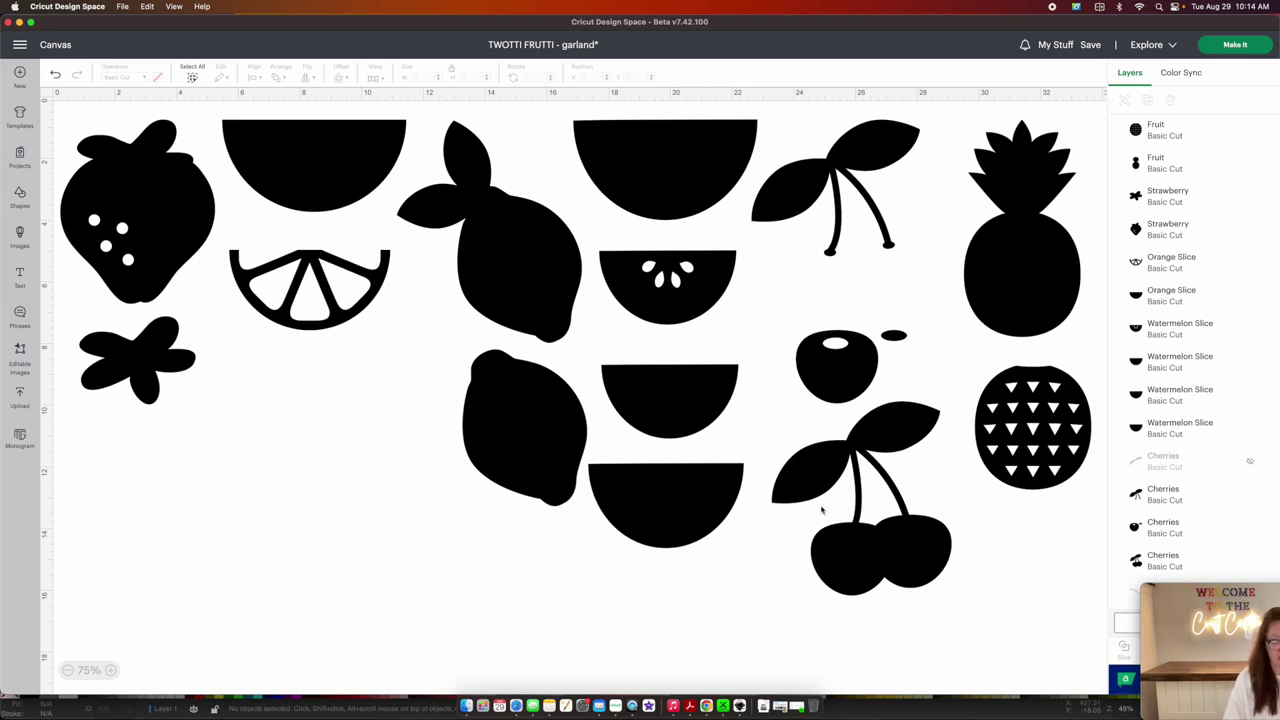
pyautogui.press('super+shift+4')
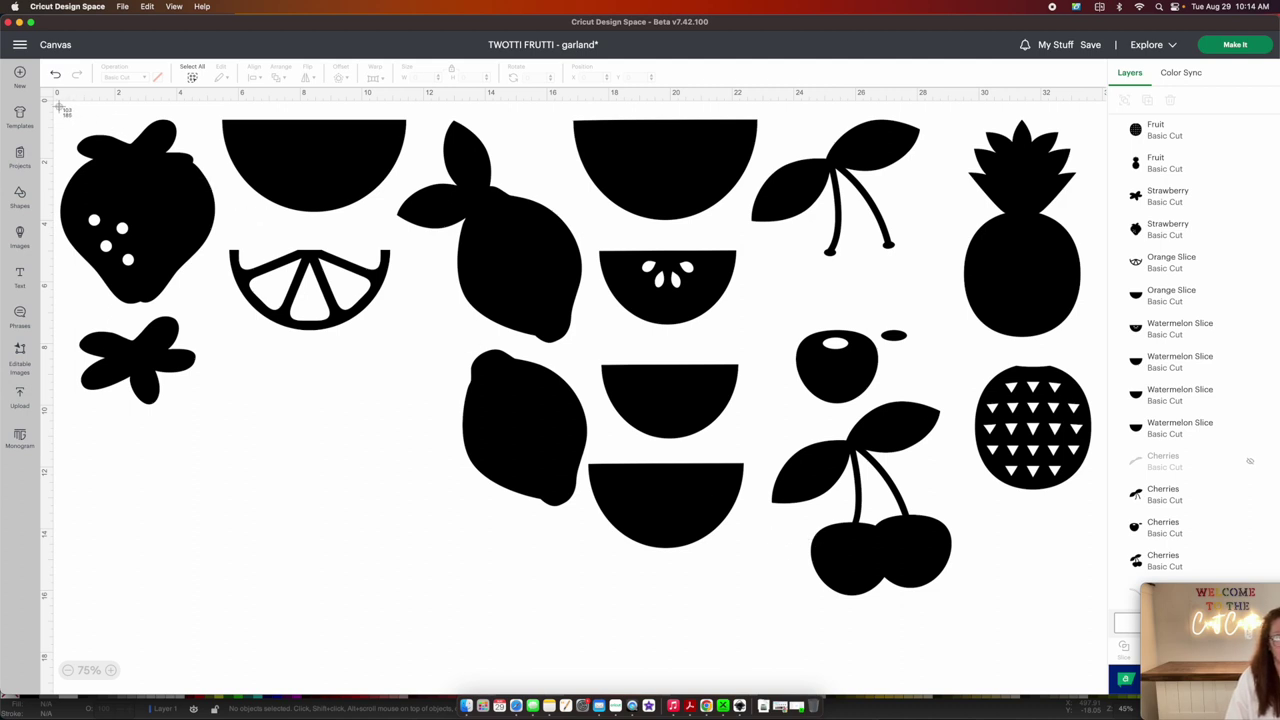
pyautogui.moveTo(58, 107); pyautogui.dragTo(1094, 603)
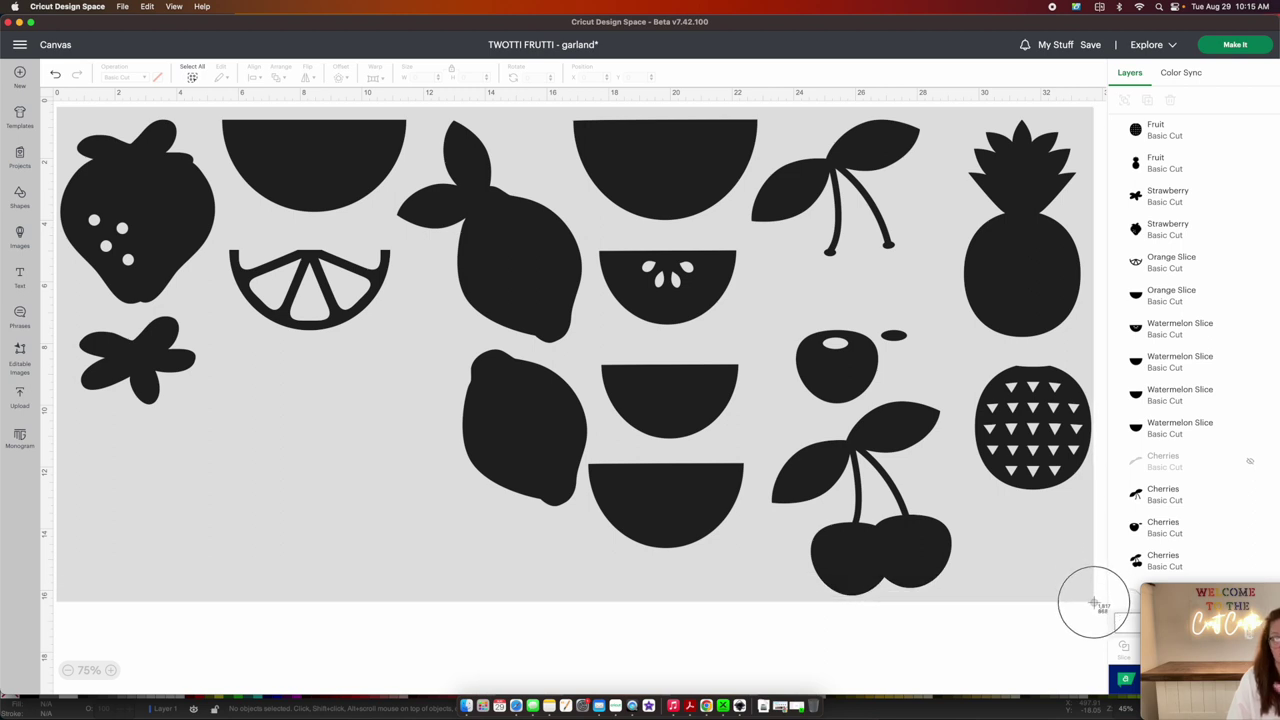
pyautogui.moveTo(1094, 603); pyautogui.dragTo(1095, 604)
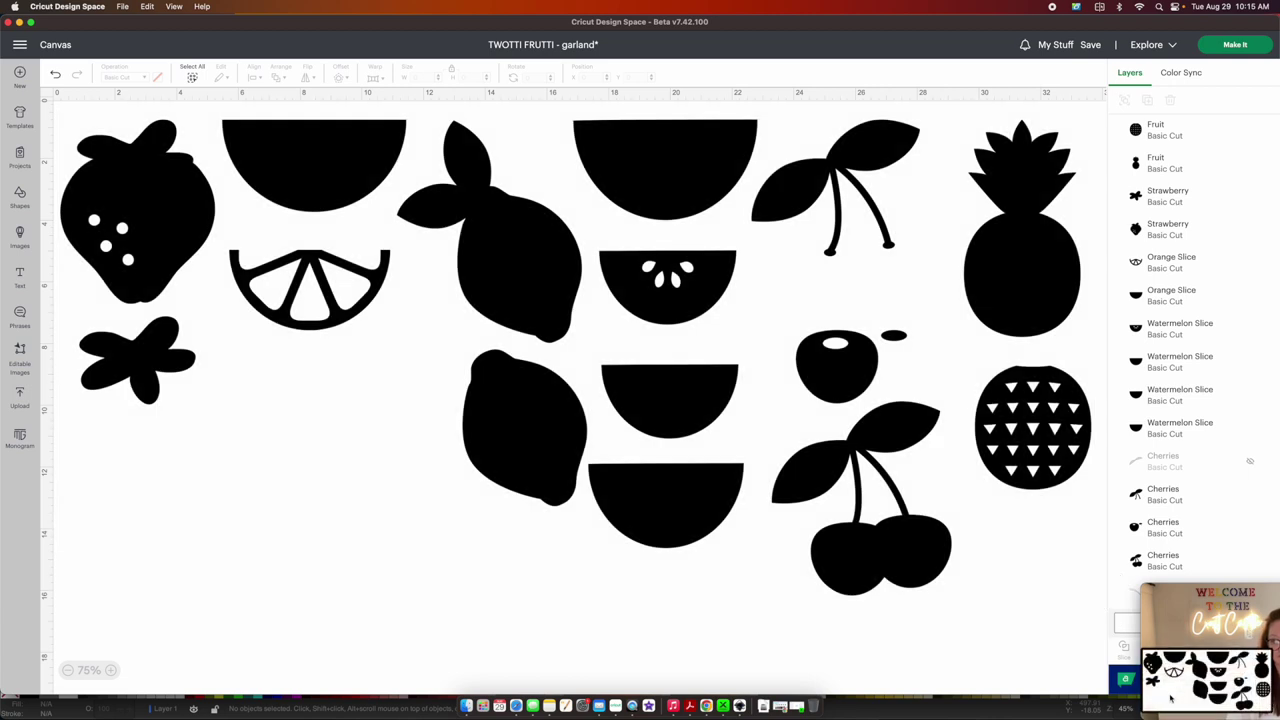
# Switch to Inkscape, import the screenshot as an embedded PNG with DPI from file, and position it within the upper part of the page
pyautogui.press('super+Tab')
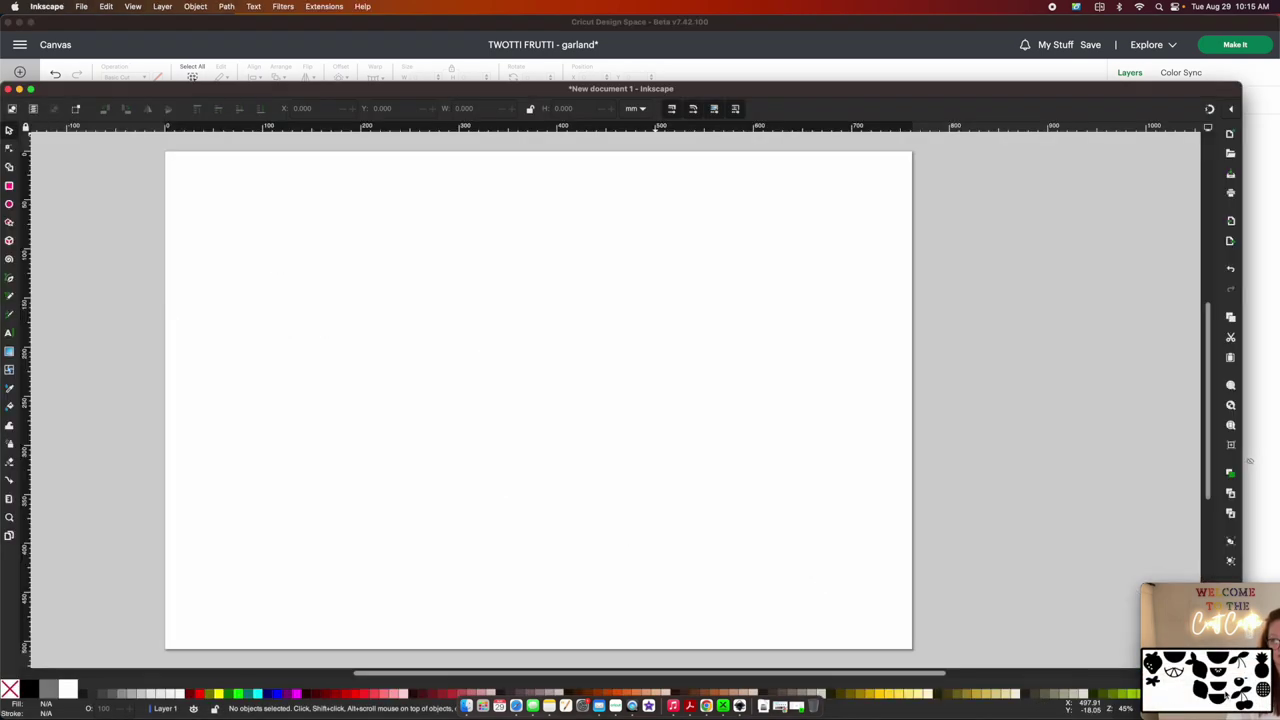
pyautogui.moveTo(1226, 696); pyautogui.dragTo(453, 345)
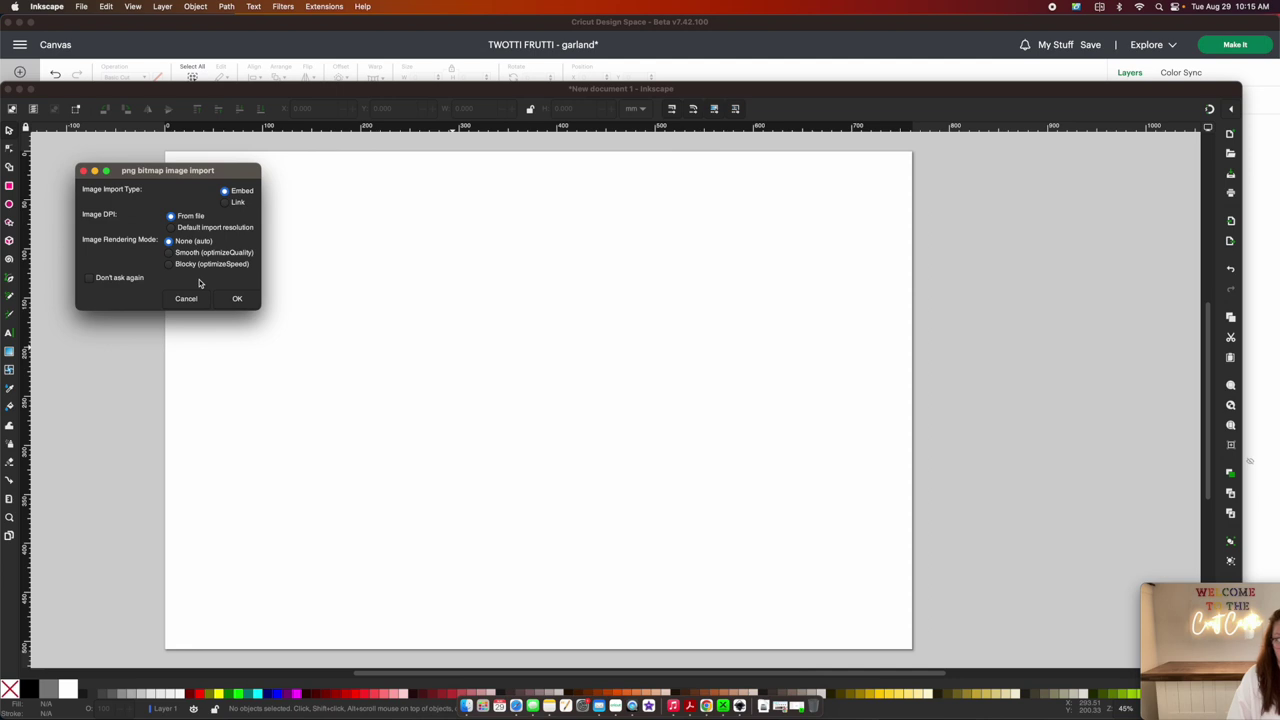
pyautogui.click(240, 299)
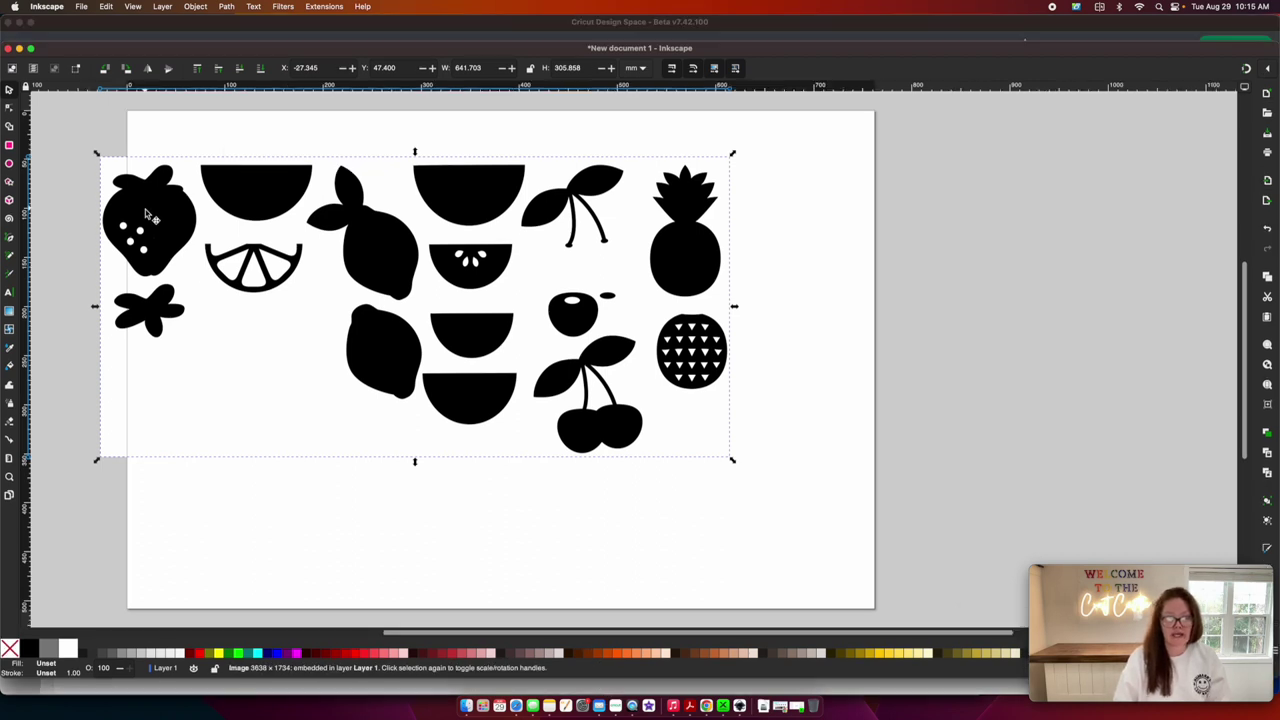
pyautogui.moveTo(150, 210); pyautogui.dragTo(212, 193)
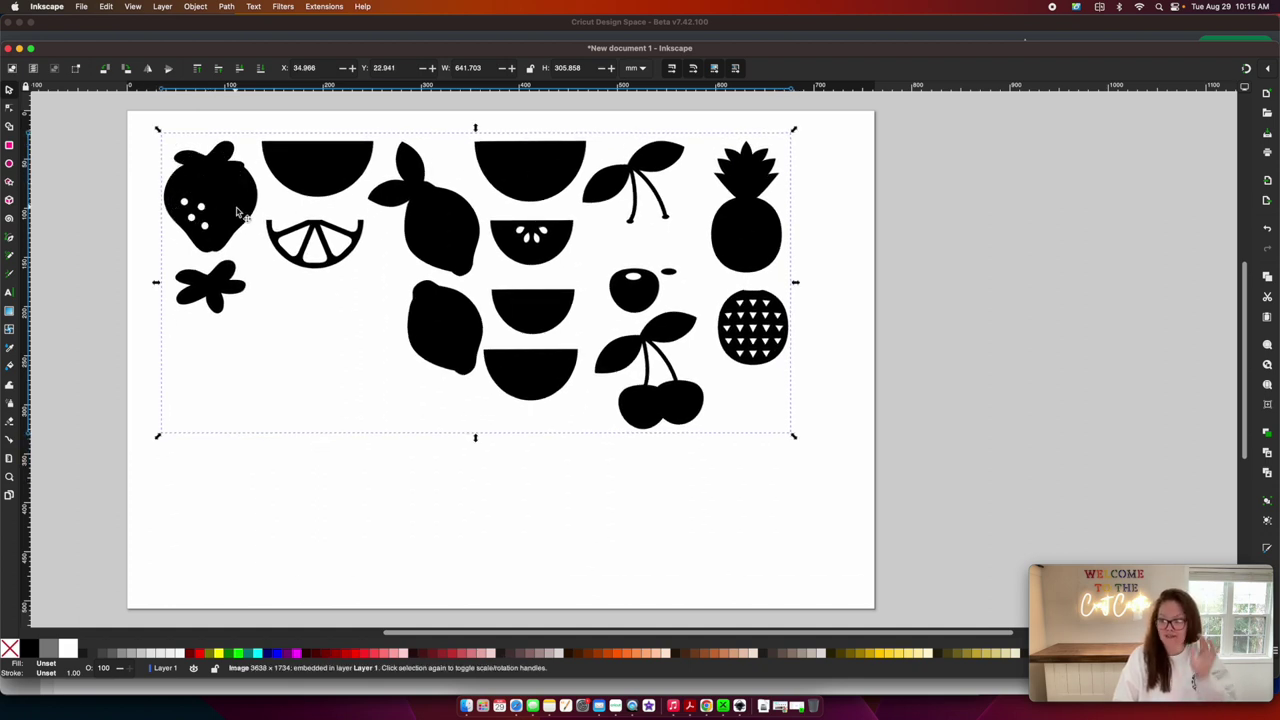
pyautogui.moveTo(237, 211); pyautogui.dragTo(217, 174)
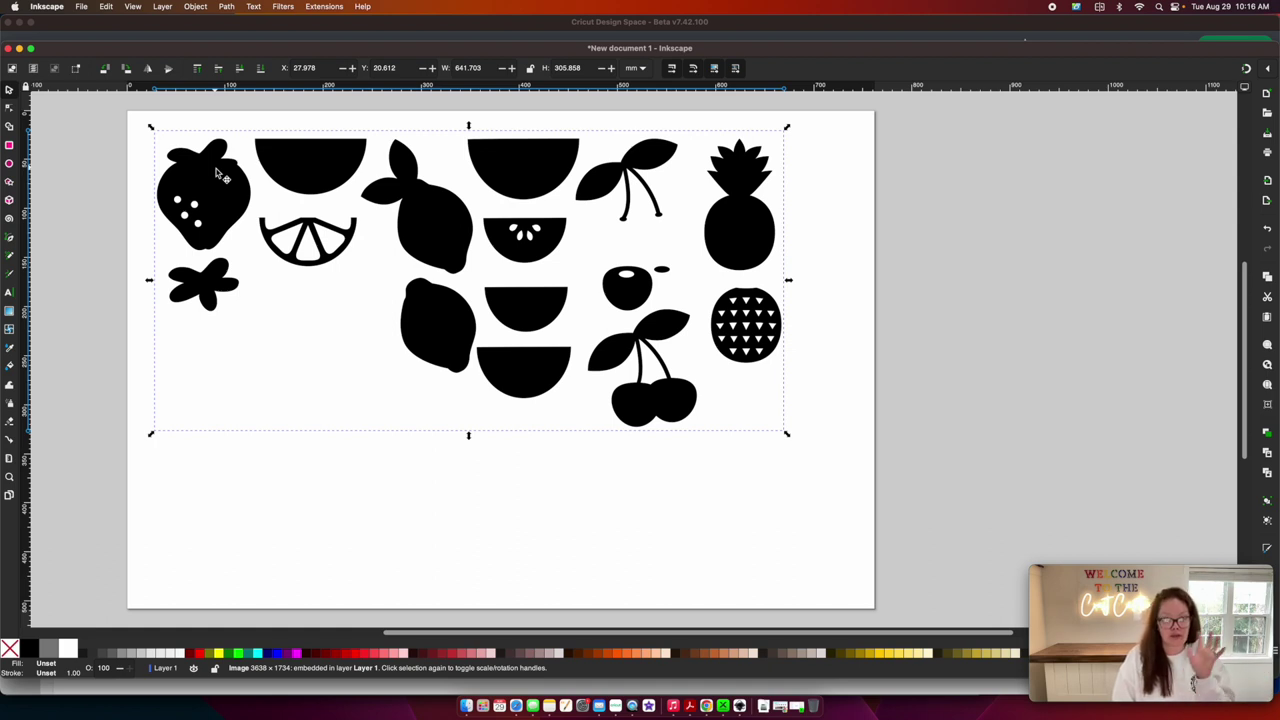
# Trace the fruit image with a single-scan brightness cutoff at threshold 0.450, with speckles 2, smooth corners 1.00 and optimize 0.200
pyautogui.rightClick(219, 170)
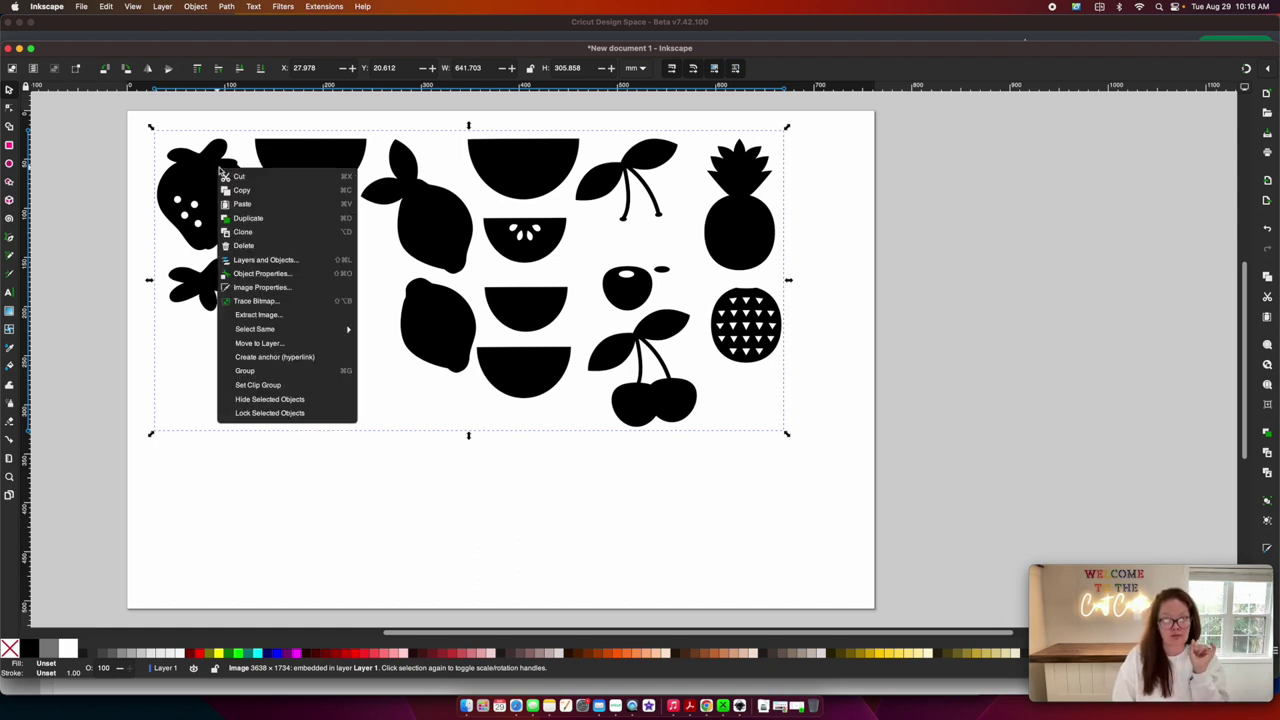
pyautogui.click(292, 302)
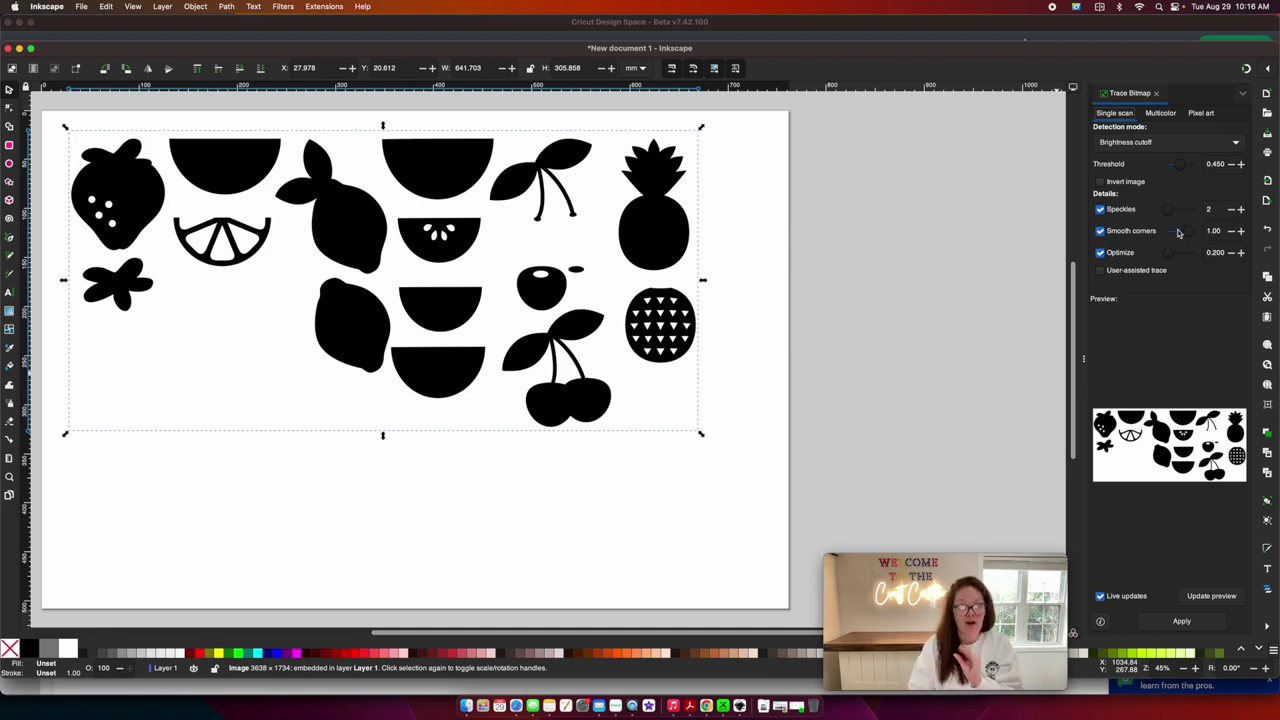
pyautogui.click(1203, 622)
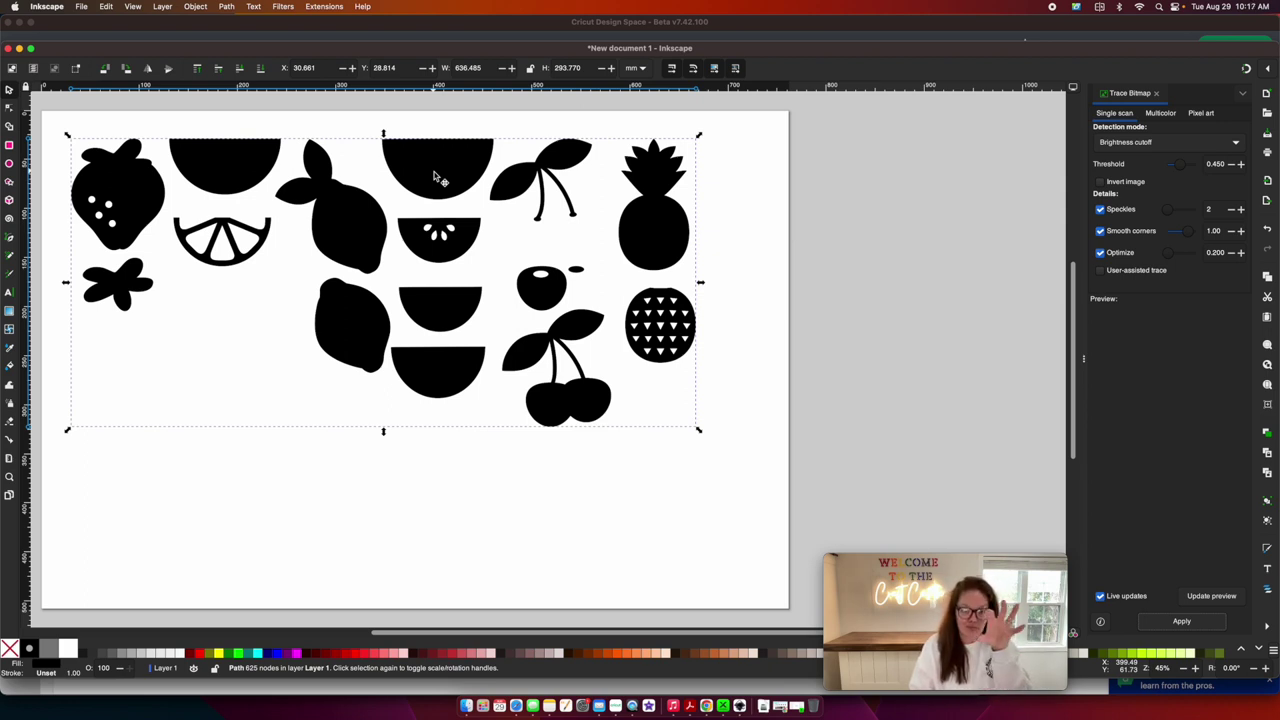
# Move the traced path down off the original image and delete the original bitmap
pyautogui.moveTo(434, 176); pyautogui.dragTo(549, 268)
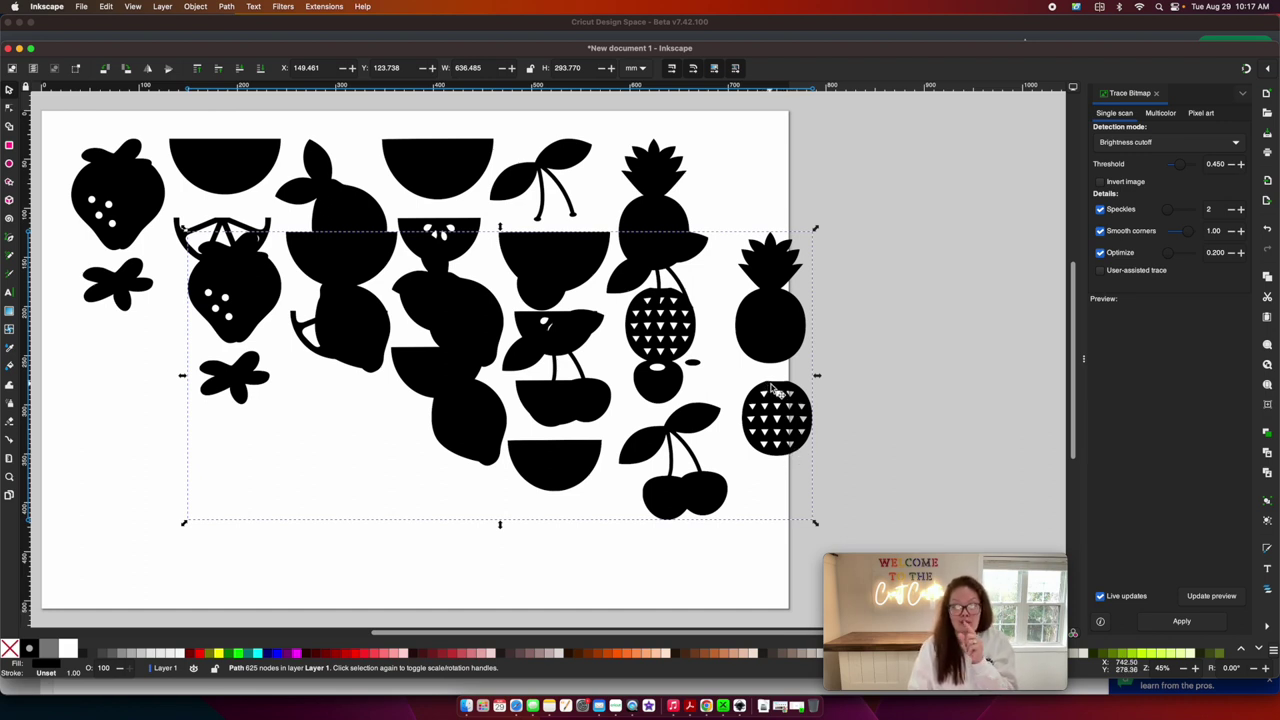
pyautogui.moveTo(776, 306)
pyautogui.mouseDown()
pyautogui.moveTo(760, 432)
pyautogui.moveTo(675, 617)
pyautogui.mouseUp()
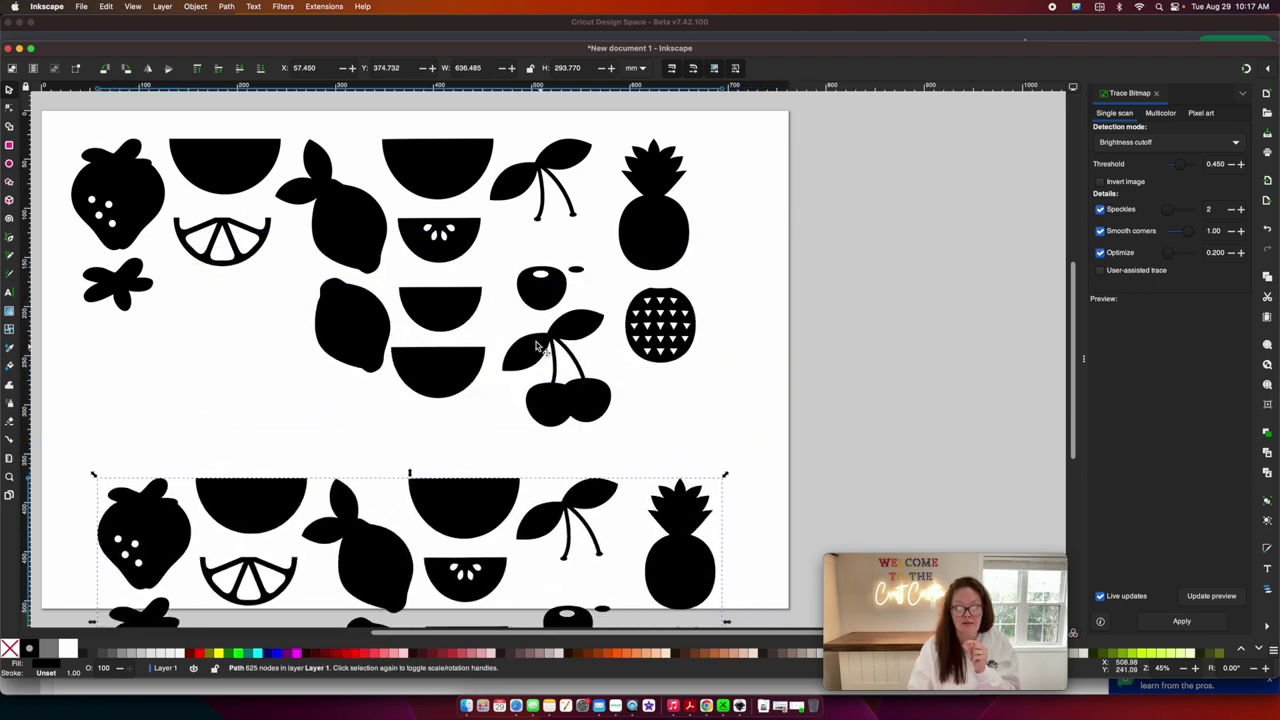
pyautogui.click(425, 163)
pyautogui.moveTo(427, 164); pyautogui.dragTo(548, 173)
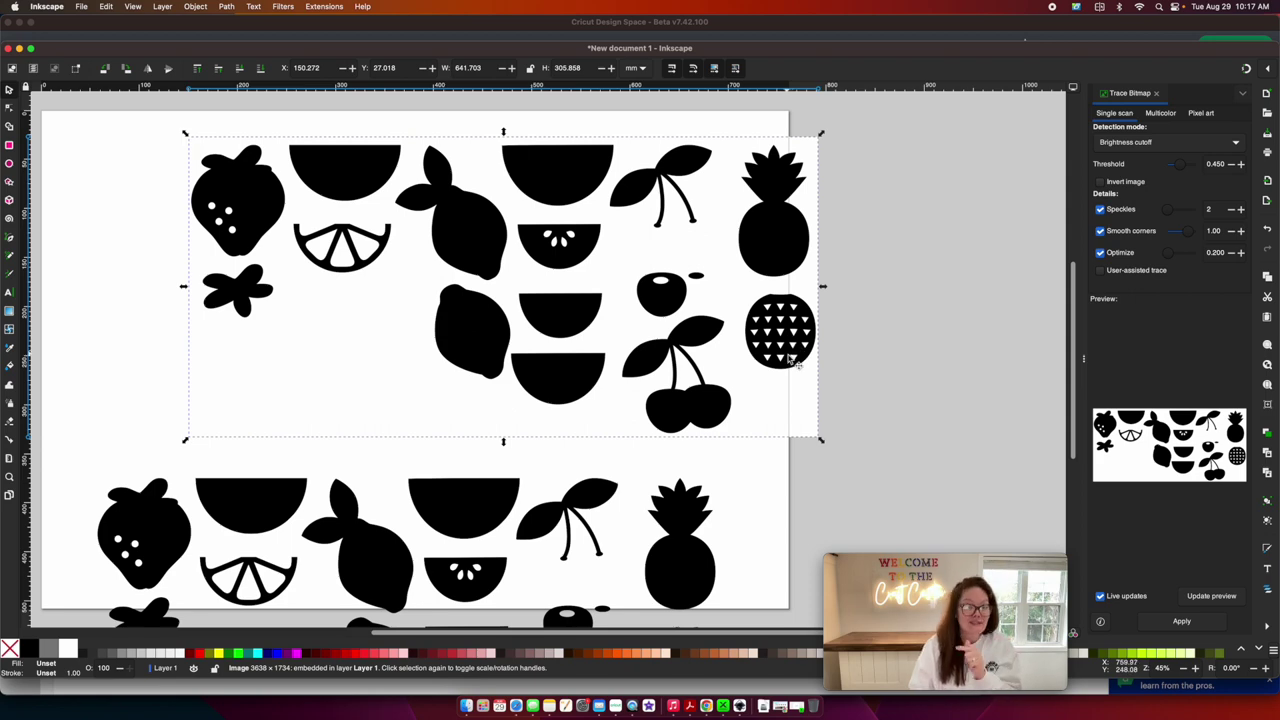
pyautogui.press('Delete')
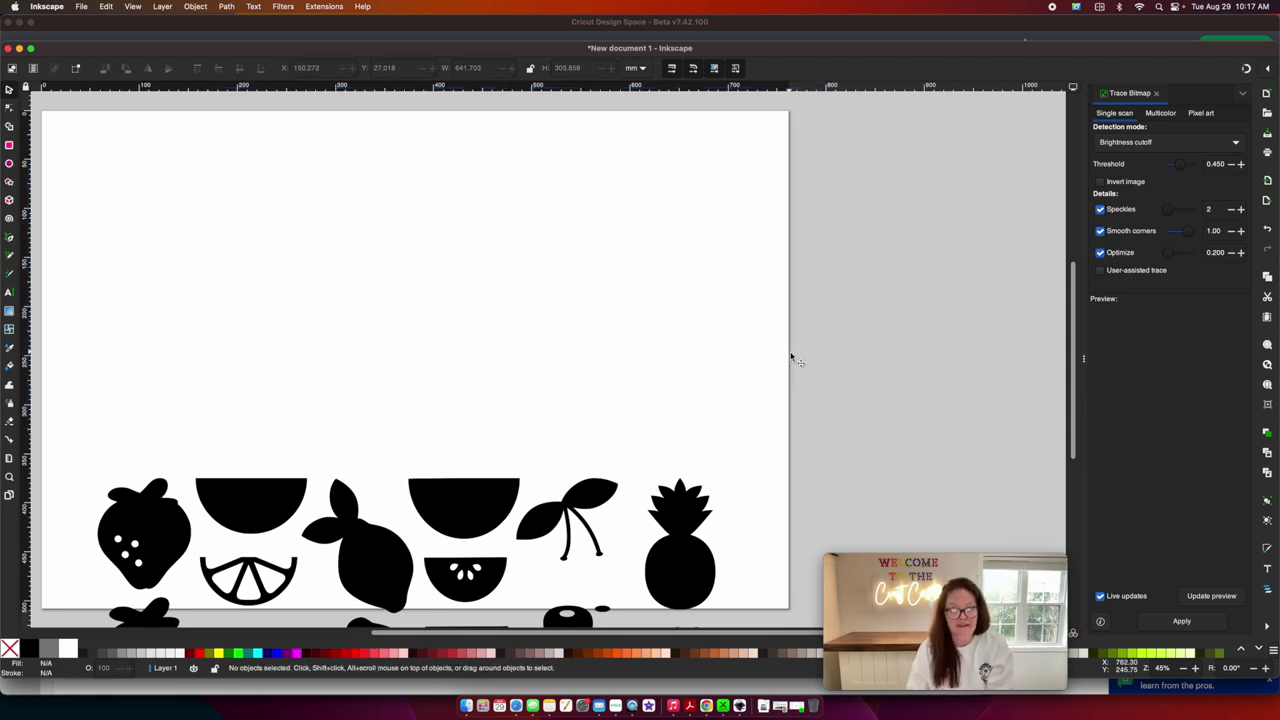
# Move the traced fruit back onto the page, break it apart into separate paths and deselect everything
pyautogui.moveTo(677, 612); pyautogui.dragTo(665, 328)
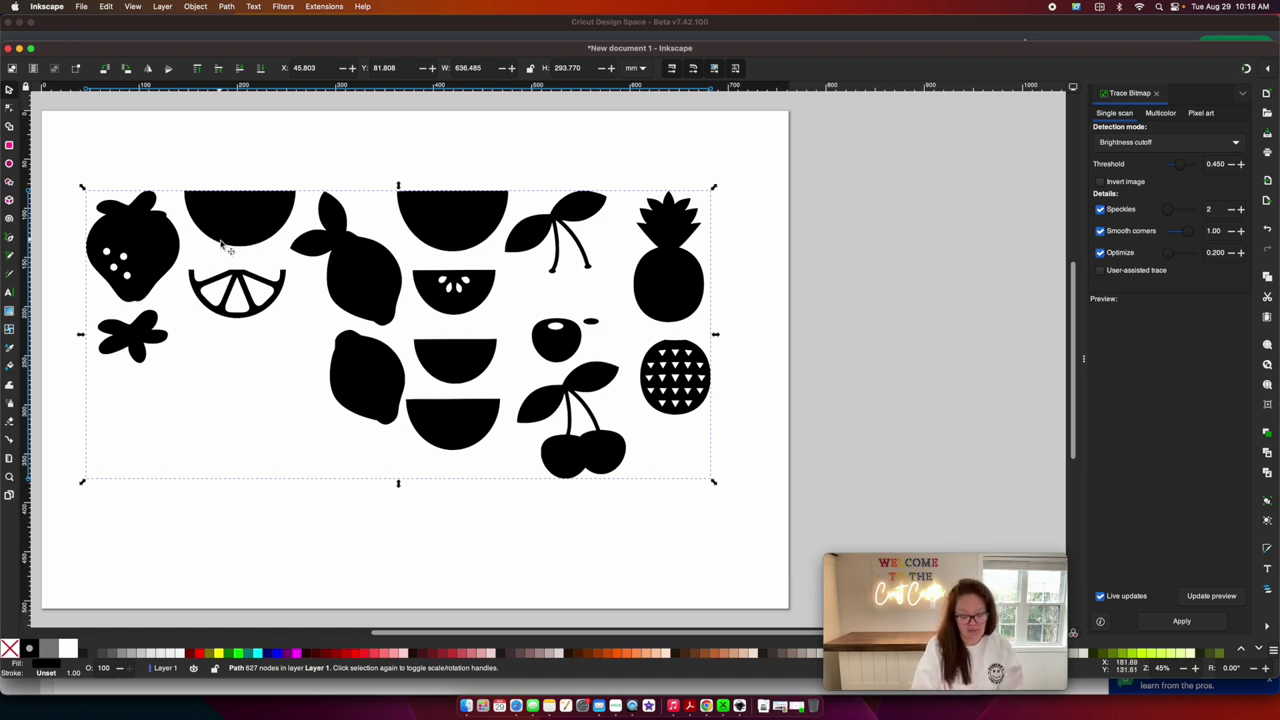
pyautogui.hotkey('ctrl', 'shift', 'g')
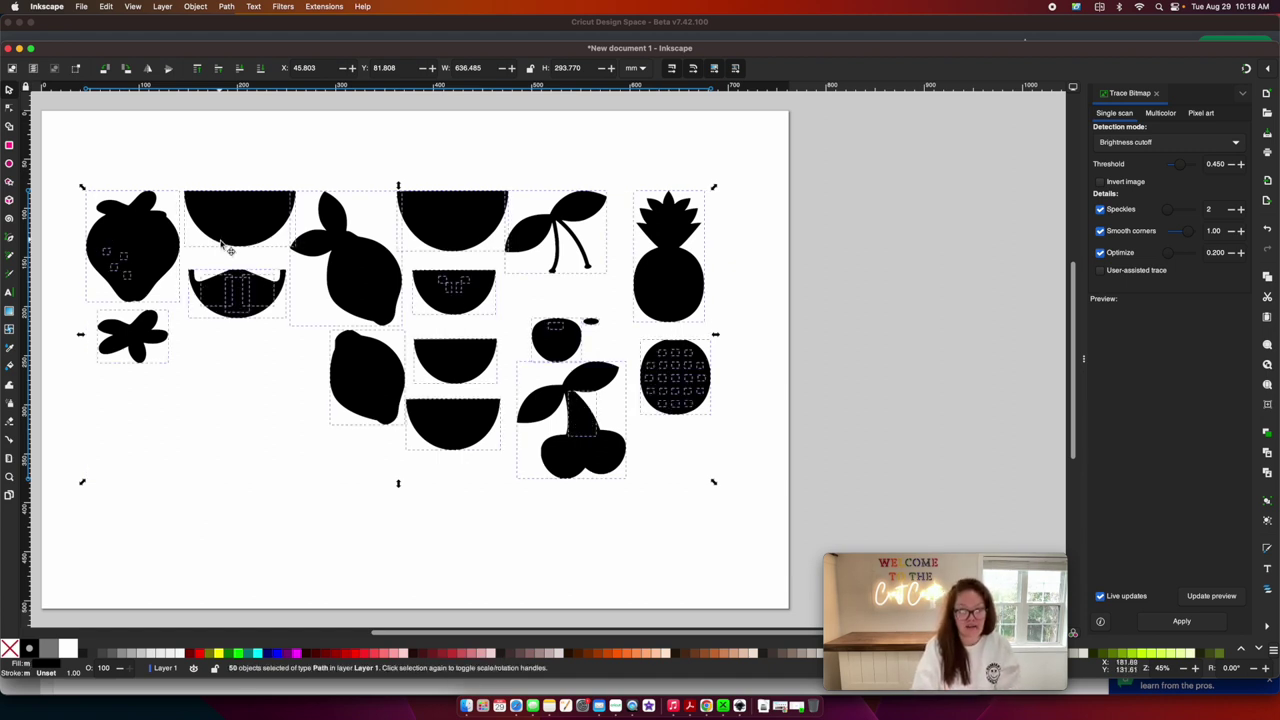
pyautogui.click(227, 7)
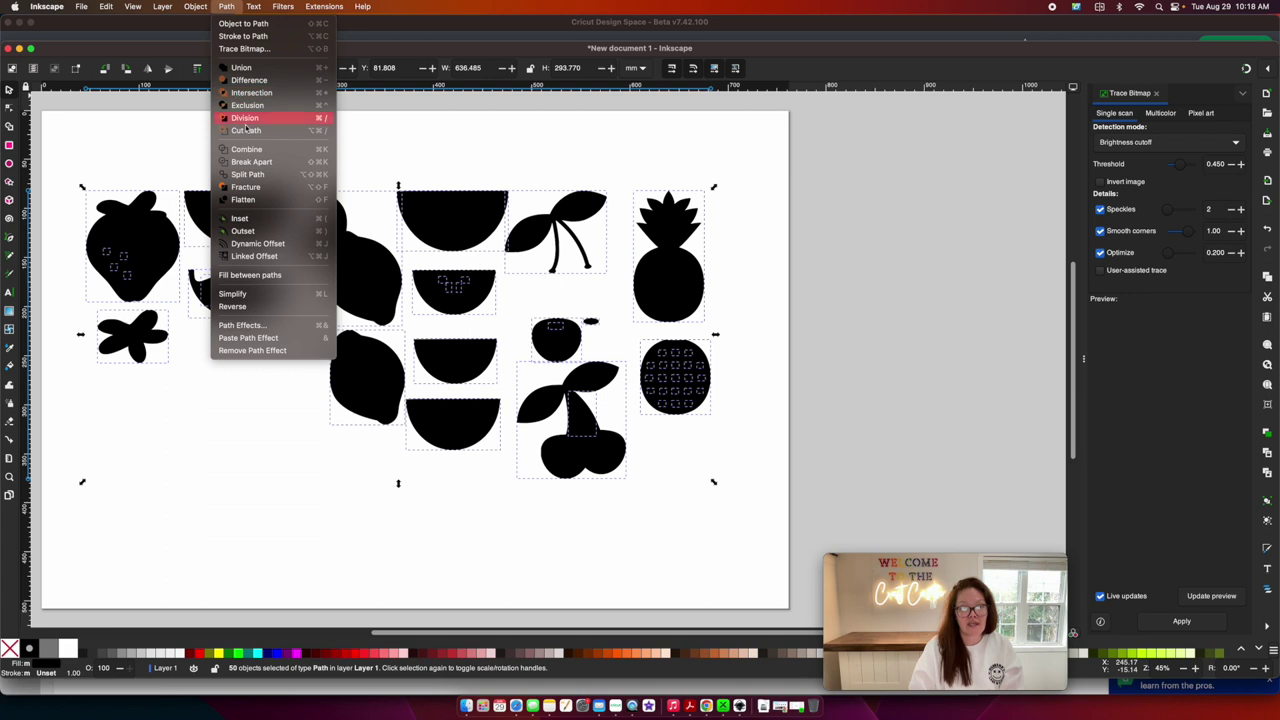
pyautogui.click(240, 520)
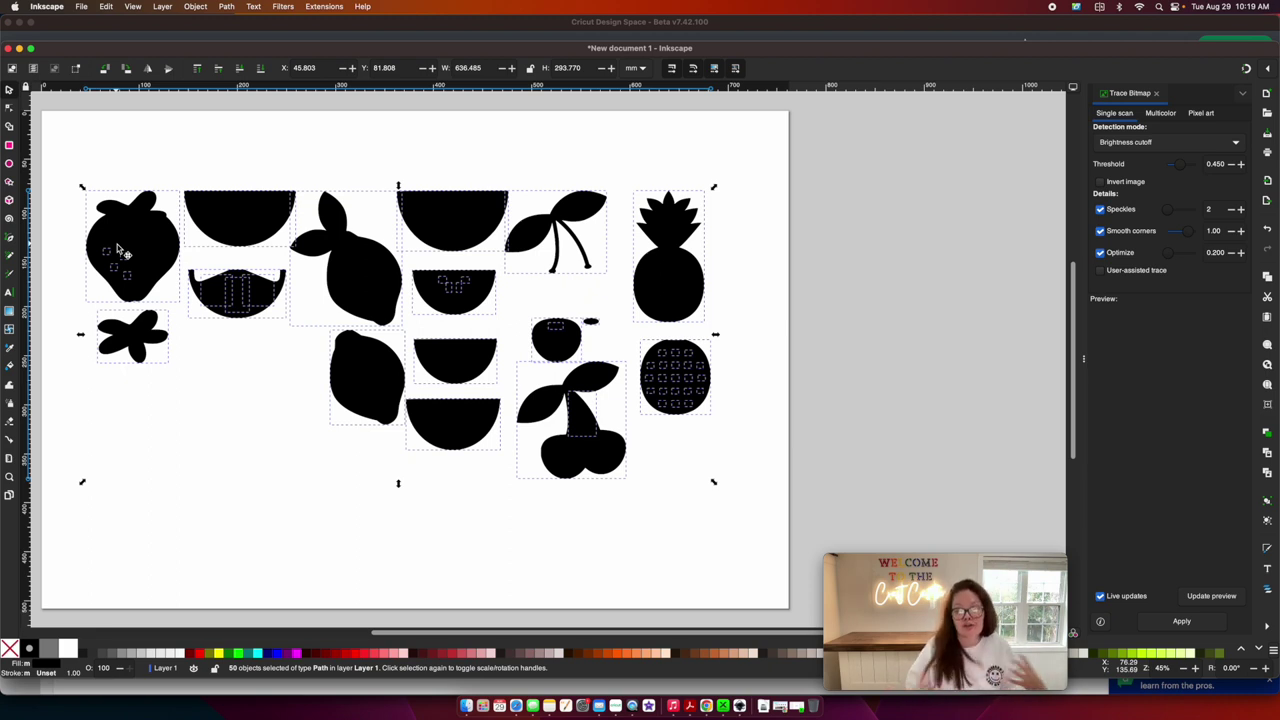
pyautogui.click(136, 152)
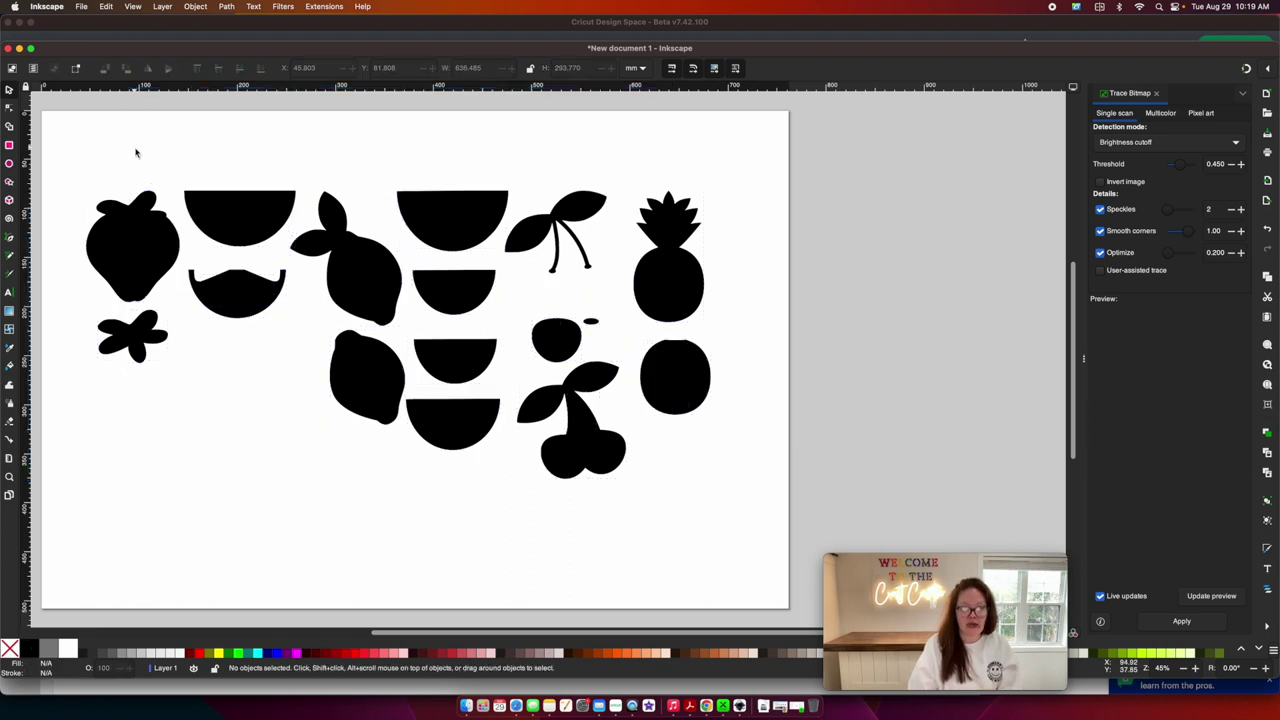
# Fill the strawberry body with red and lower it to the bottom, behind its seeds
pyautogui.click(124, 222)
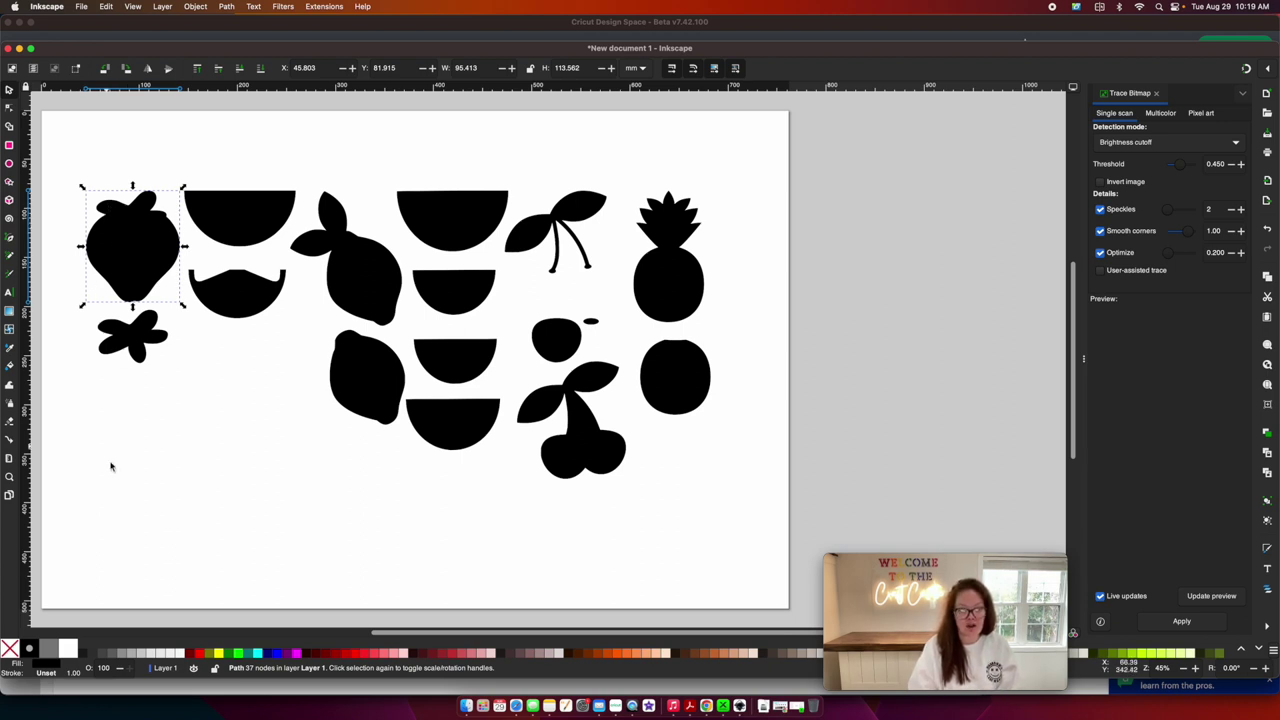
pyautogui.click(199, 655)
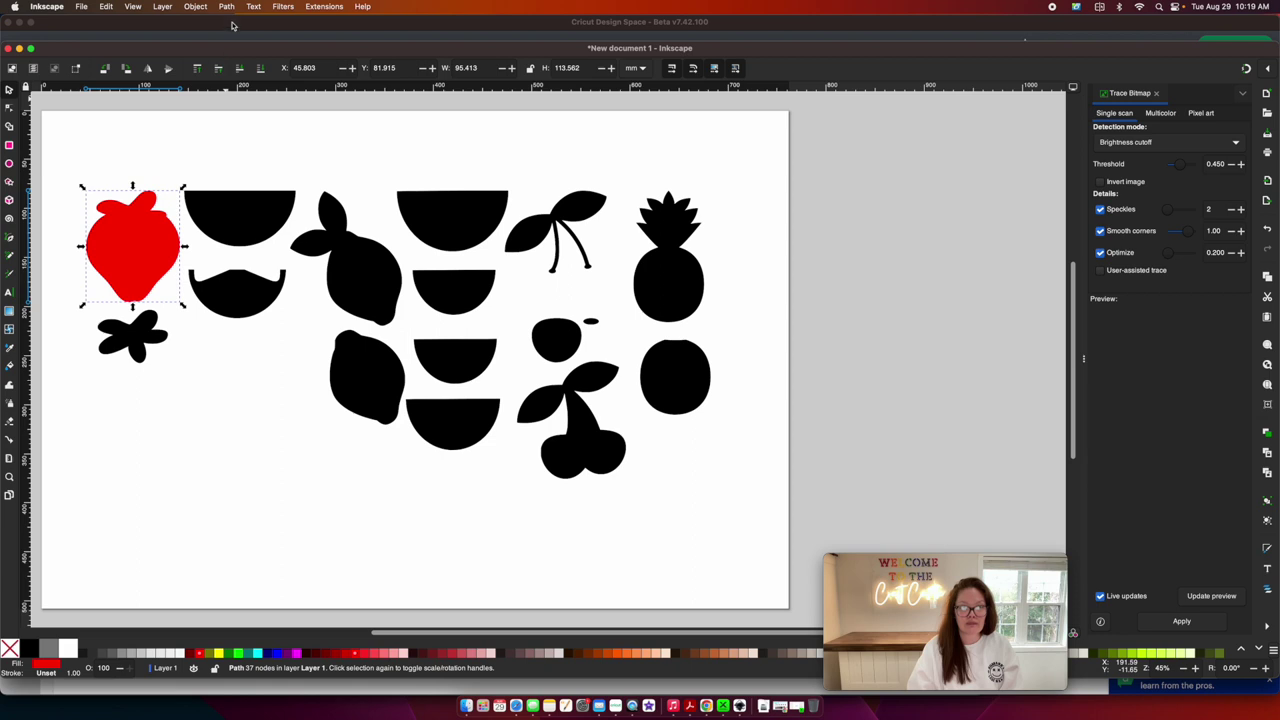
pyautogui.click(260, 70)
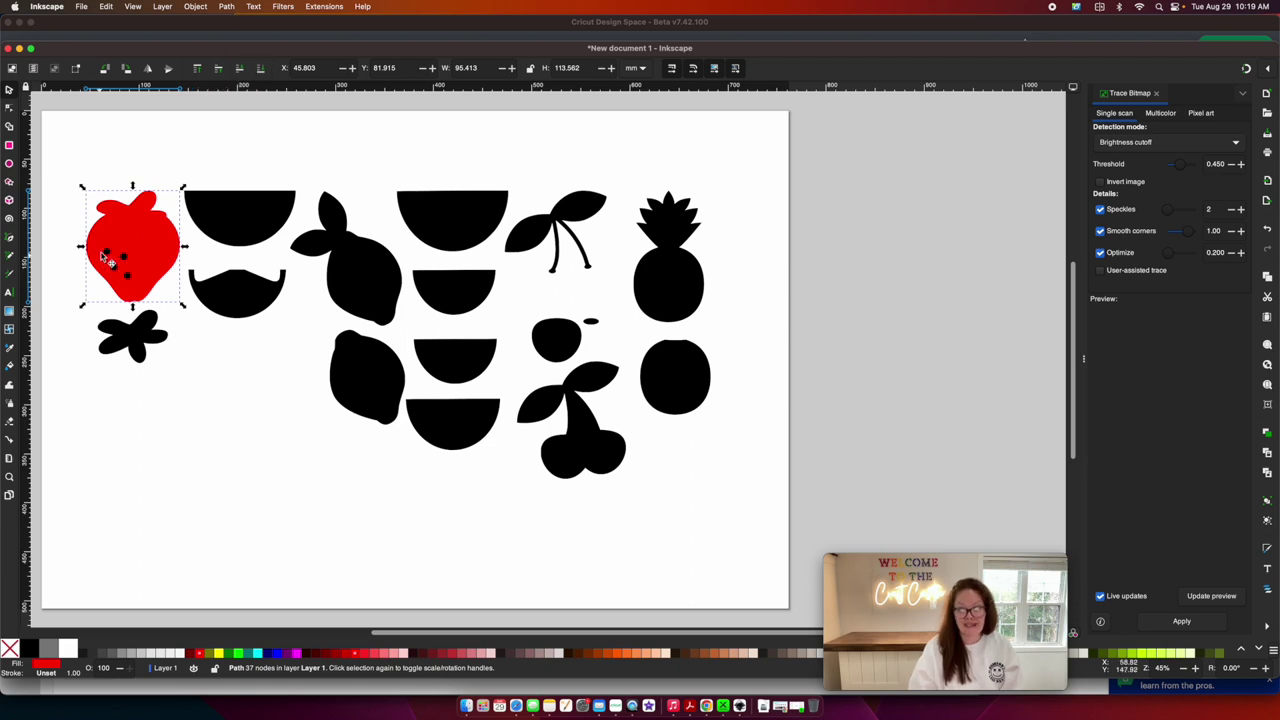
pyautogui.click(55, 228)
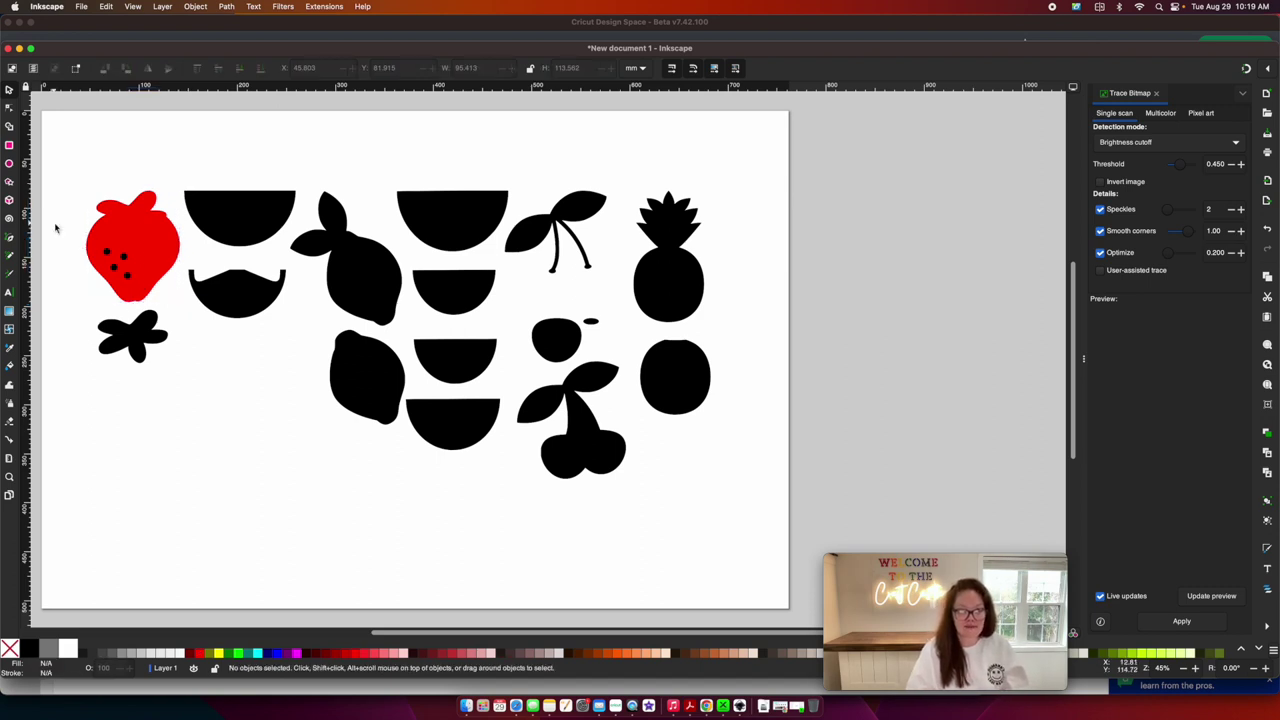
# Select the strawberry's four seeds and merge them into a single path
pyautogui.moveTo(55, 228); pyautogui.dragTo(143, 296)
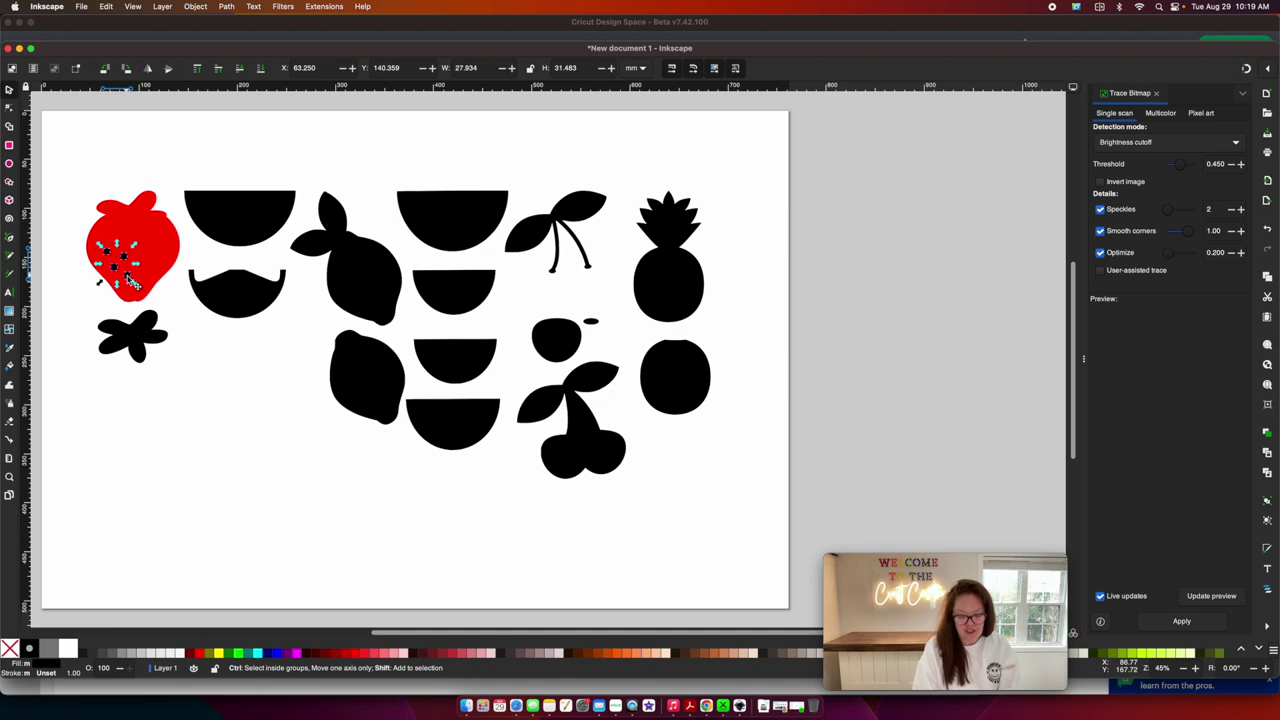
pyautogui.hotkey('ctrl', 'k')
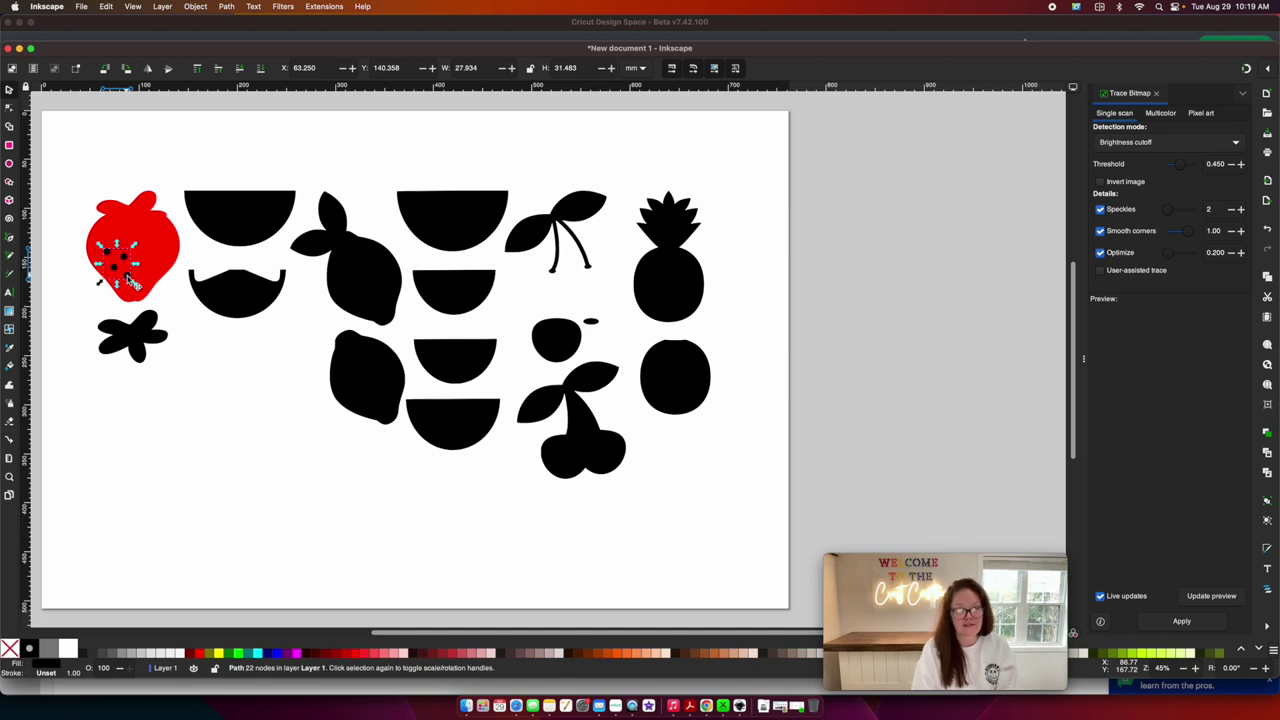
pyautogui.click(226, 7)
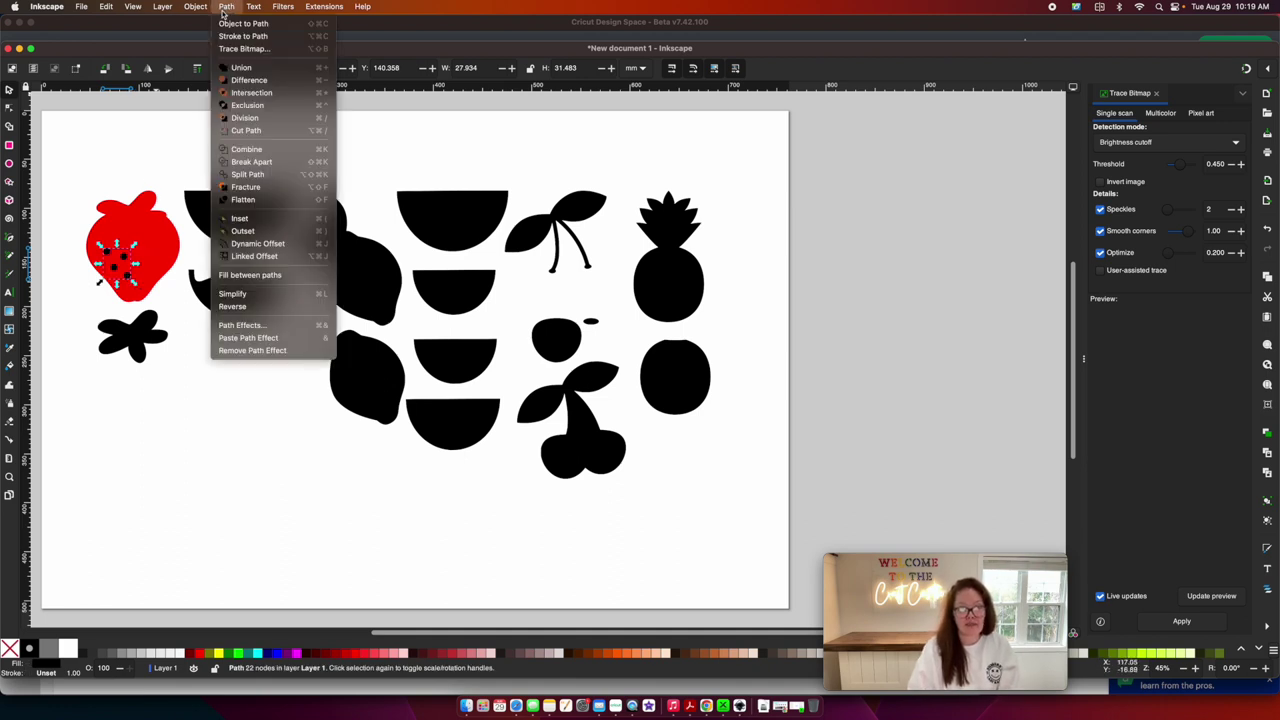
pyautogui.click(228, 68)
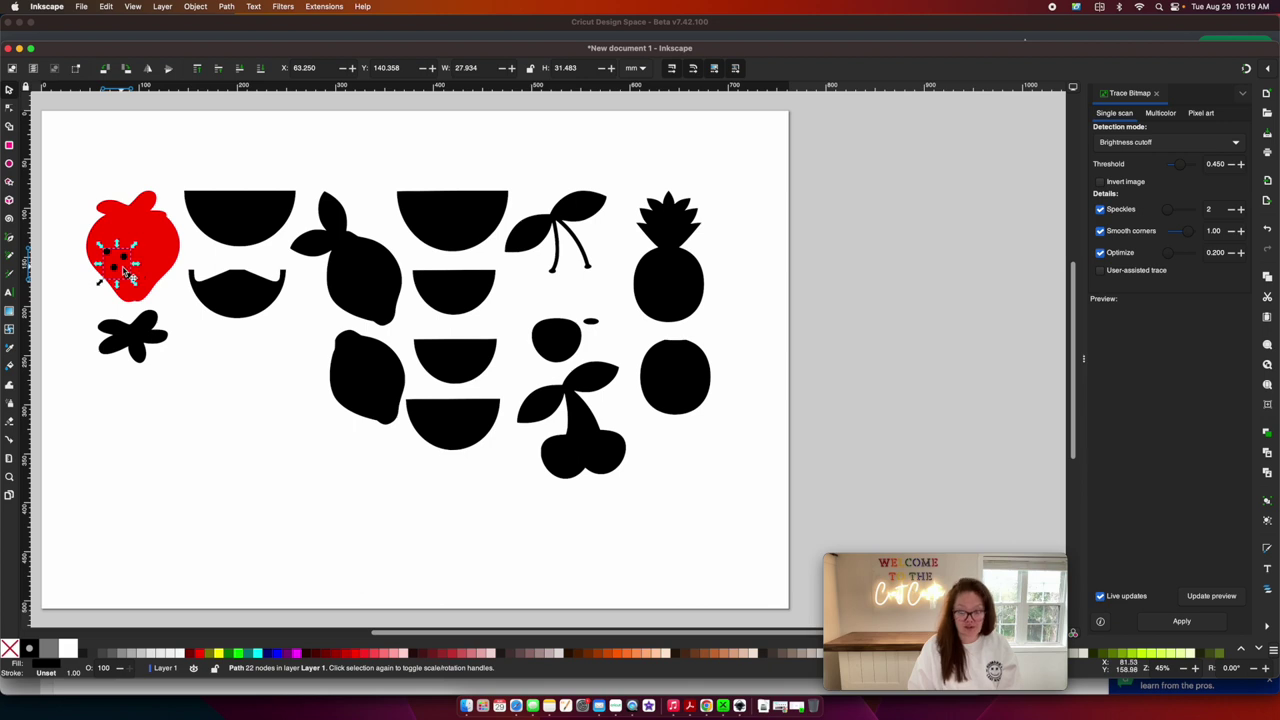
# Subtract the merged seeds from the red strawberry body with the Difference operation
pyautogui.press('shift')
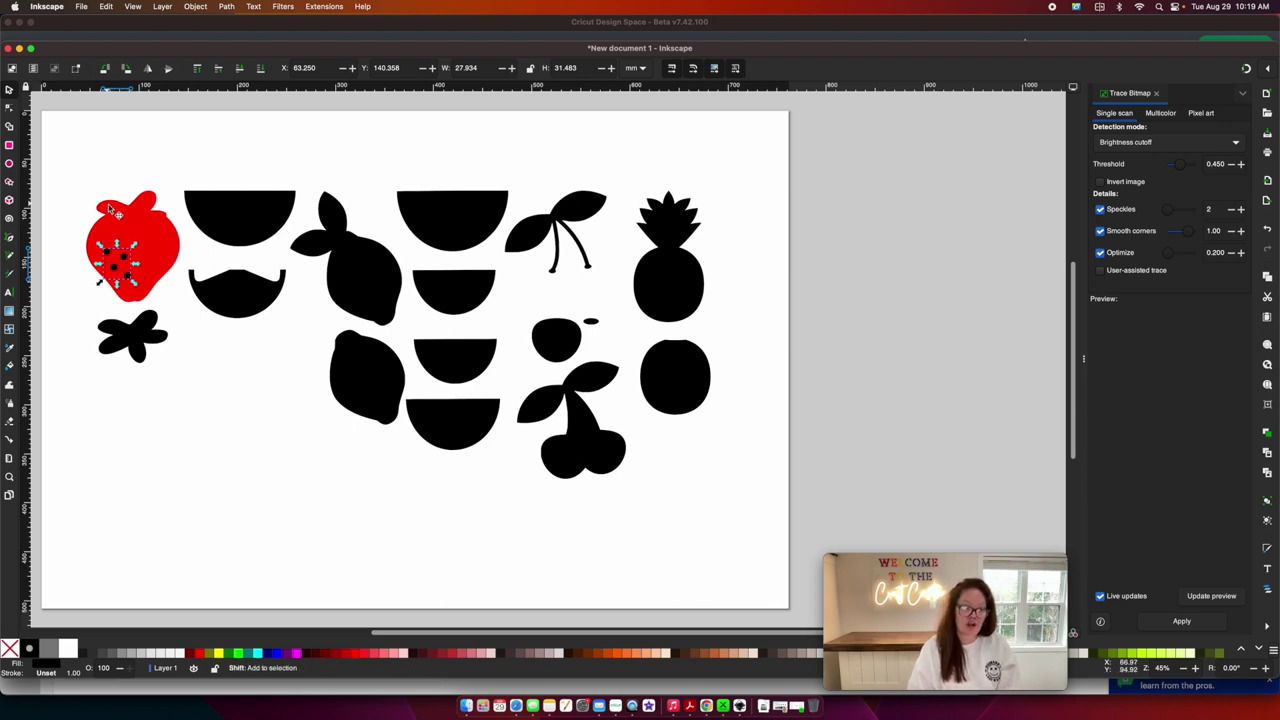
pyautogui.keyDown('shift'); pyautogui.click(111, 208); pyautogui.keyUp('shift')
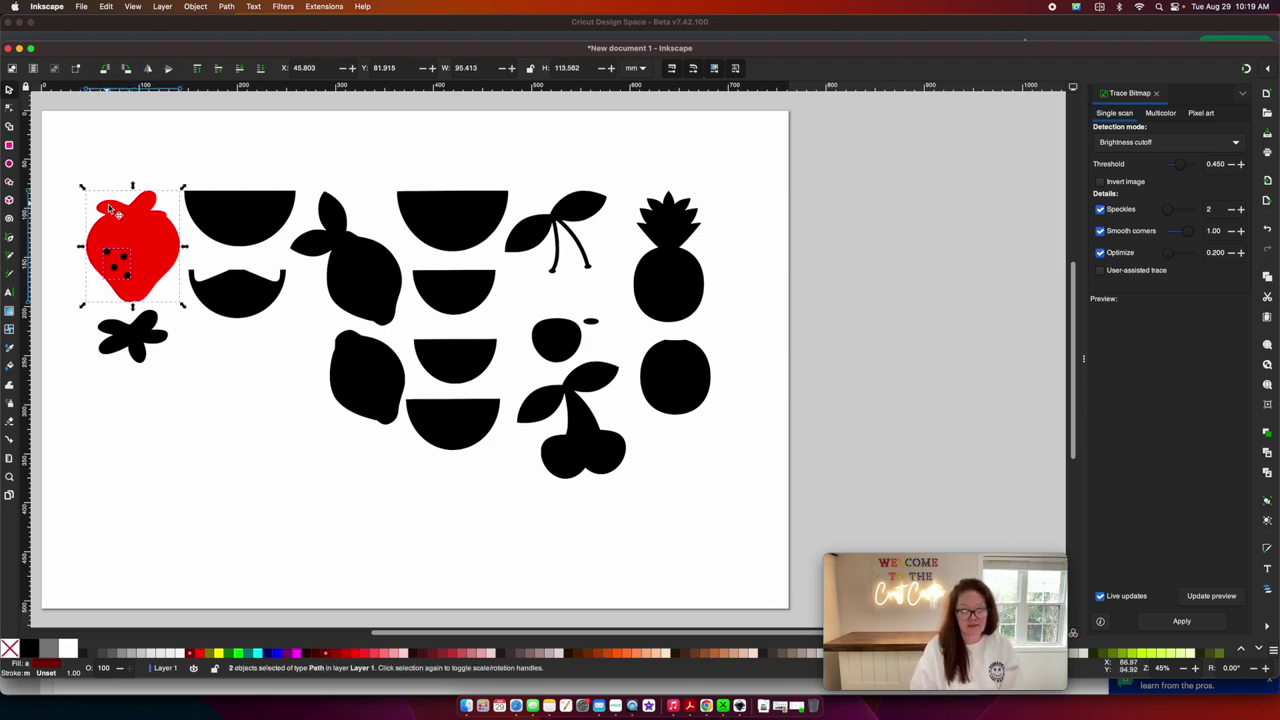
pyautogui.hotkey('ctrl', '-')
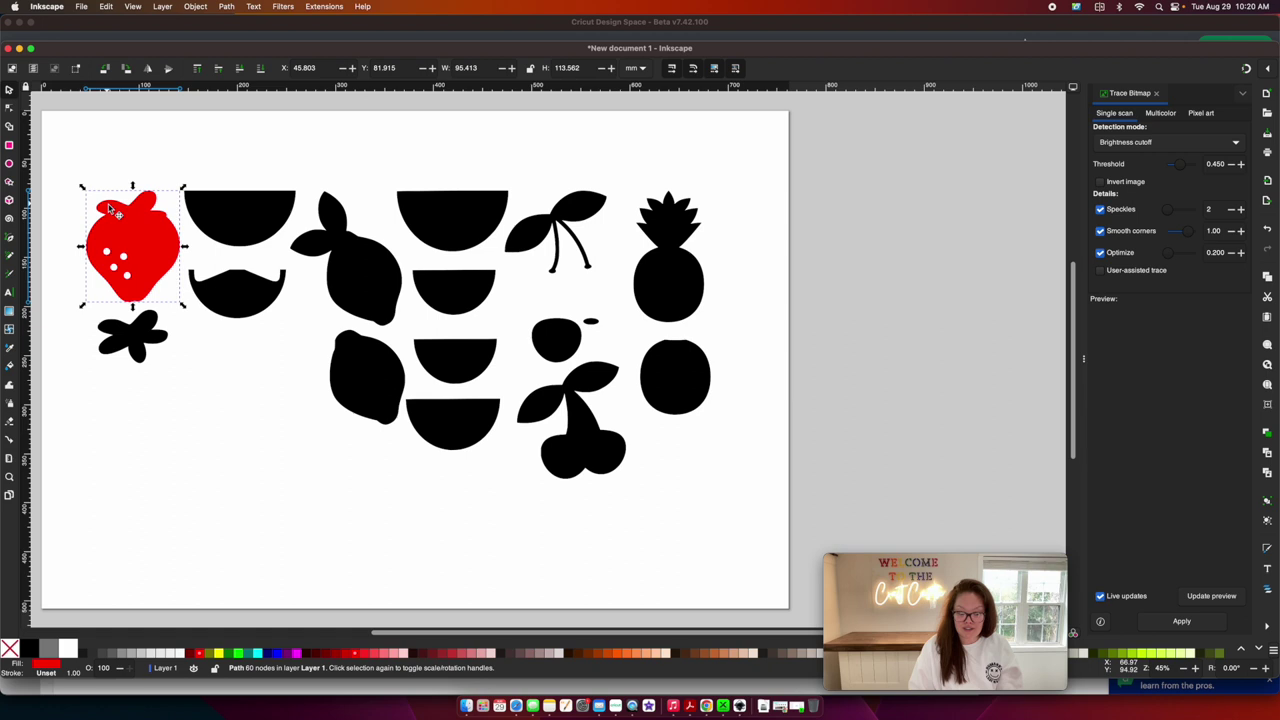
pyautogui.click(229, 6)
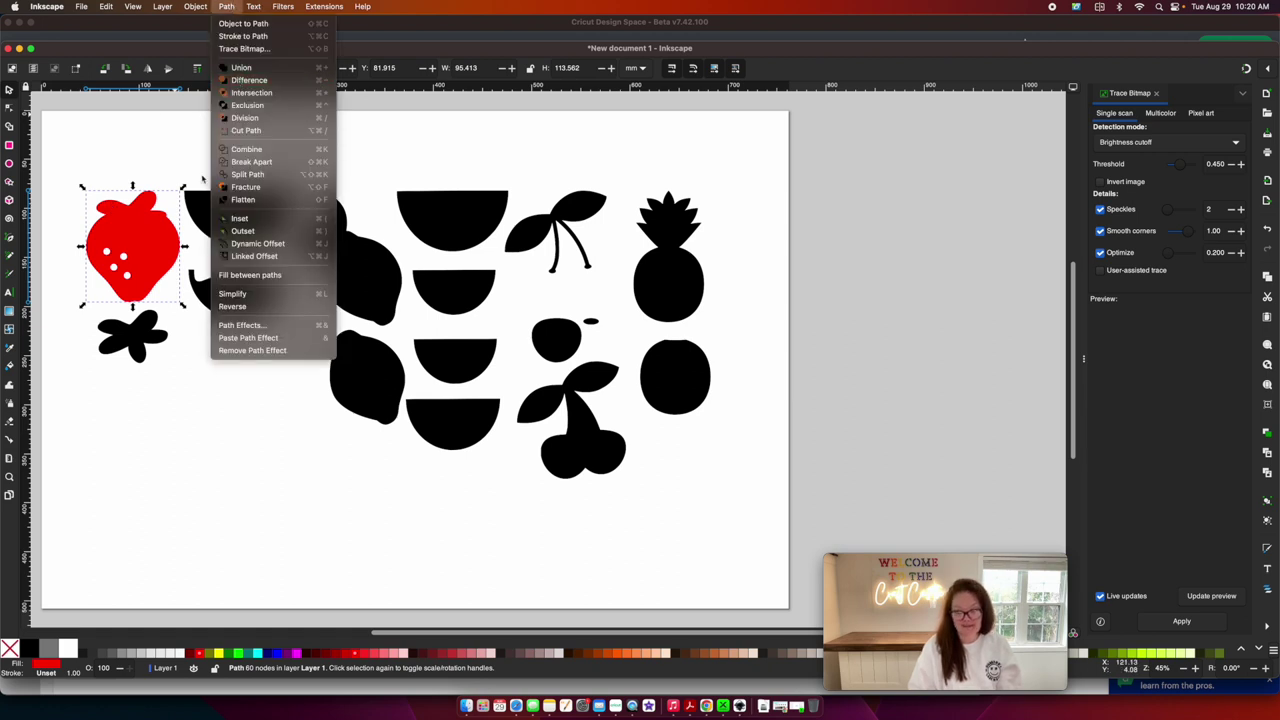
pyautogui.click(240, 80)
# Fill the strawberry's separate leaf shape with bright green
pyautogui.click(137, 338)
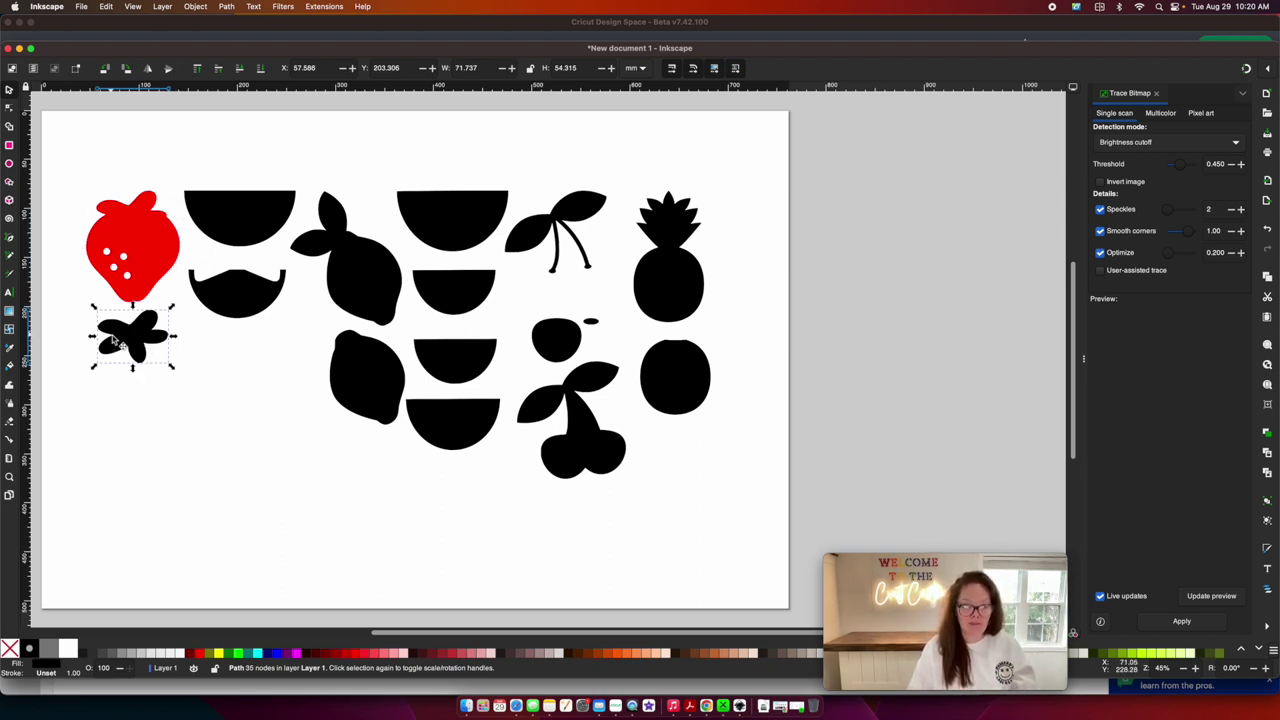
pyautogui.click(241, 651)
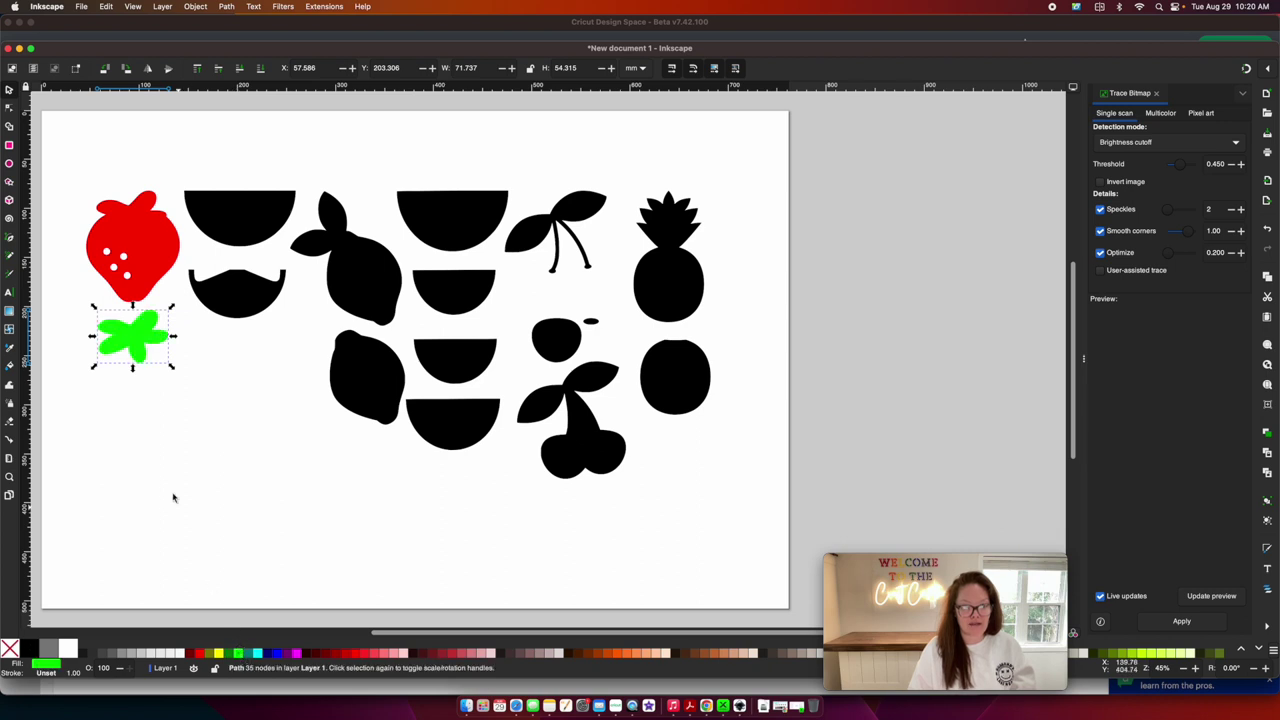
# Move the green leaf shape onto the top of the red strawberry
pyautogui.moveTo(131, 345); pyautogui.dragTo(133, 228)
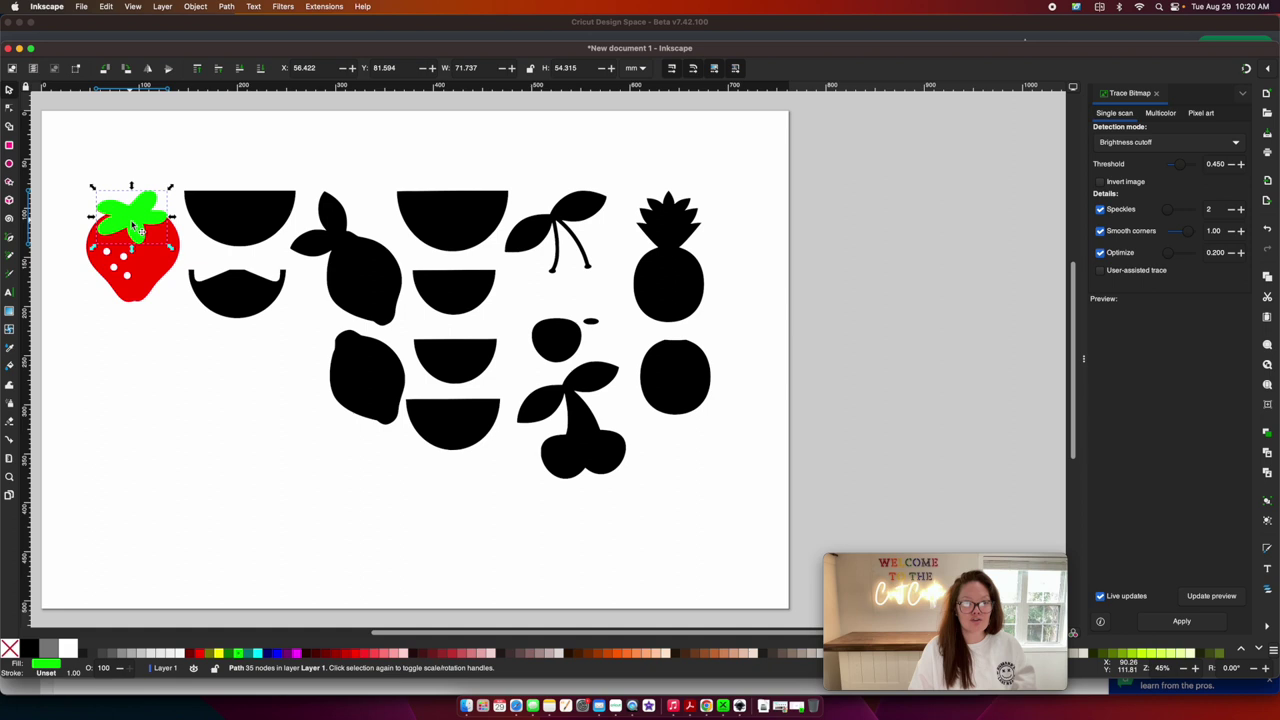
pyautogui.click(180, 399)
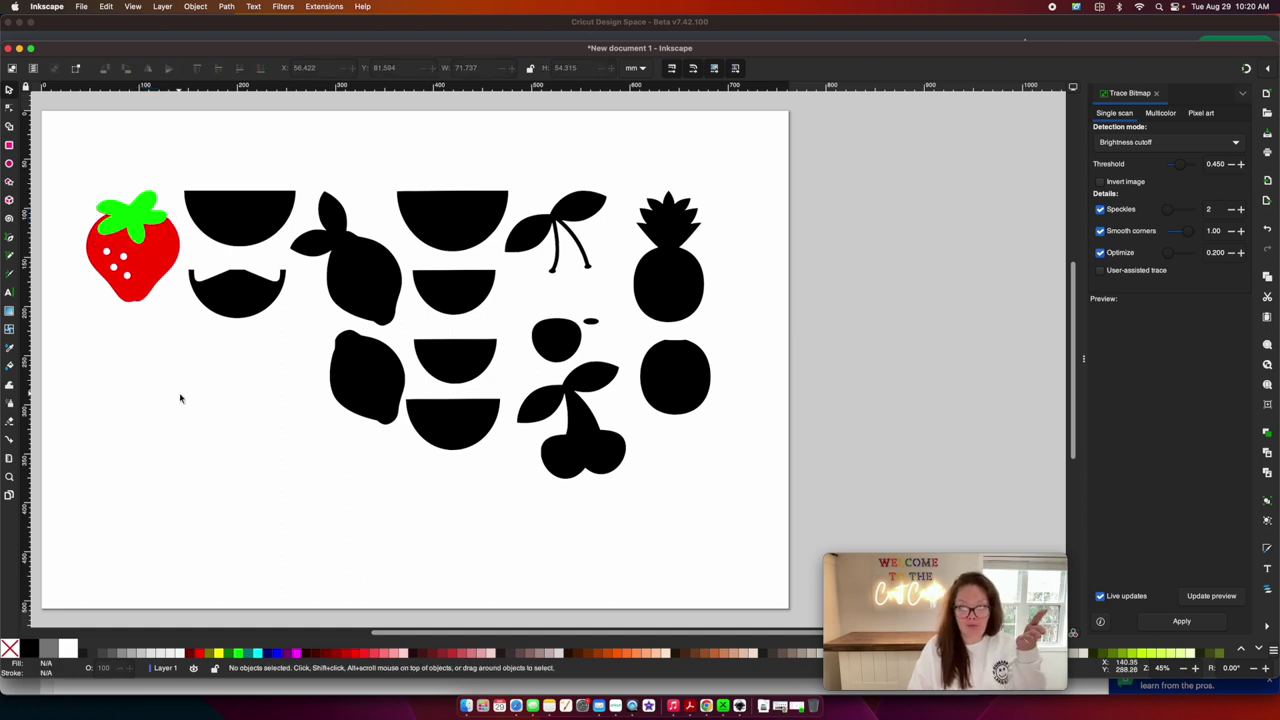
# Fill the orange's large half-circle with #FF6600, then fill its smaller slice shape light orange and lower it behind the segments
pyautogui.click(252, 210)
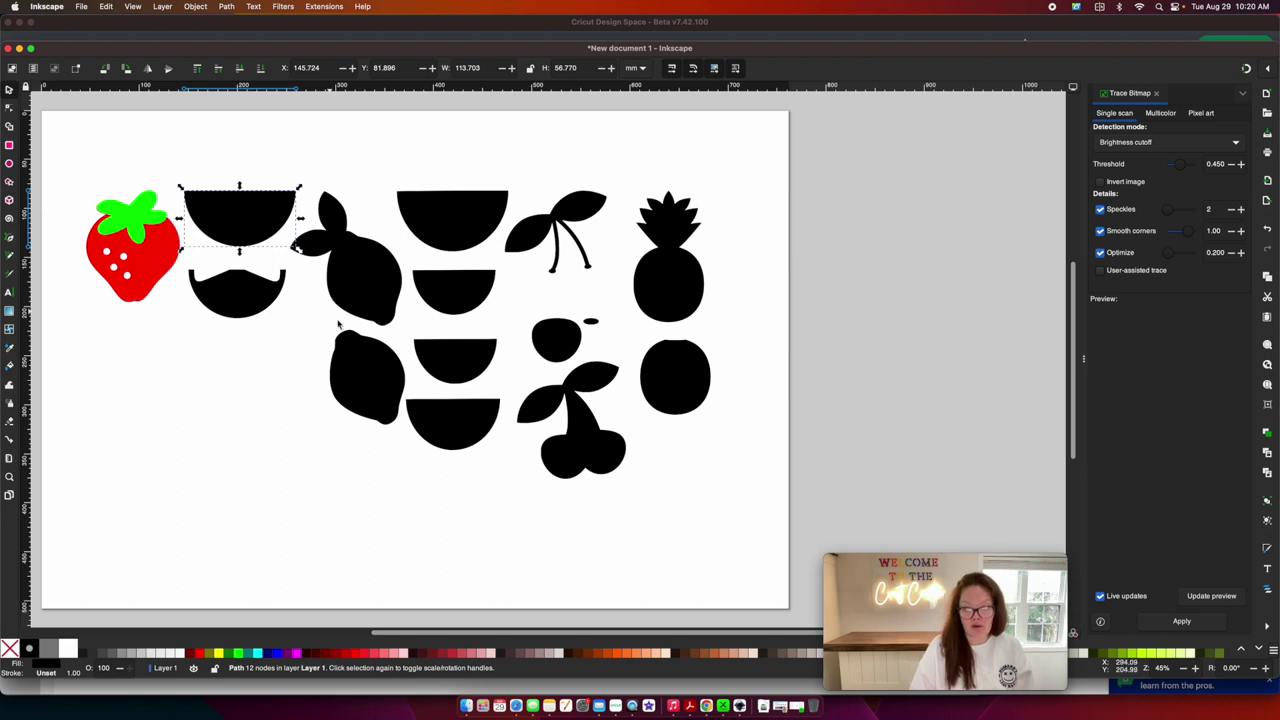
pyautogui.click(620, 659)
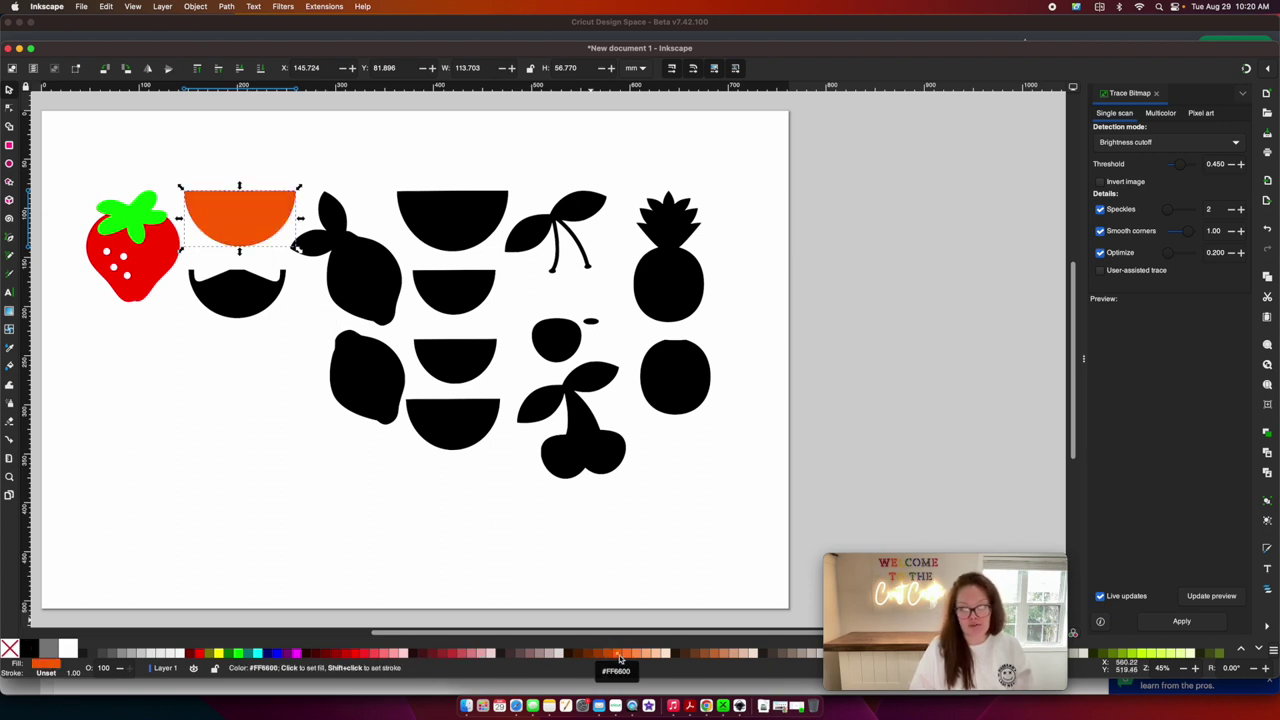
pyautogui.click(194, 282)
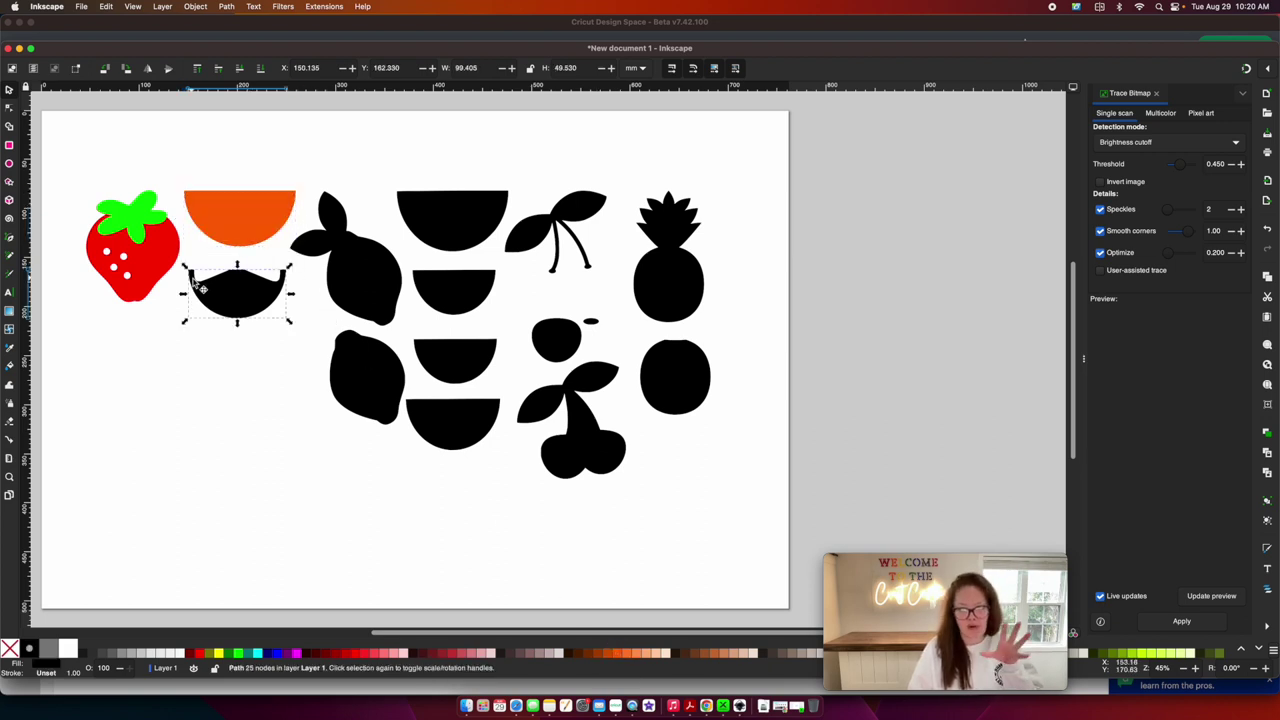
pyautogui.click(640, 653)
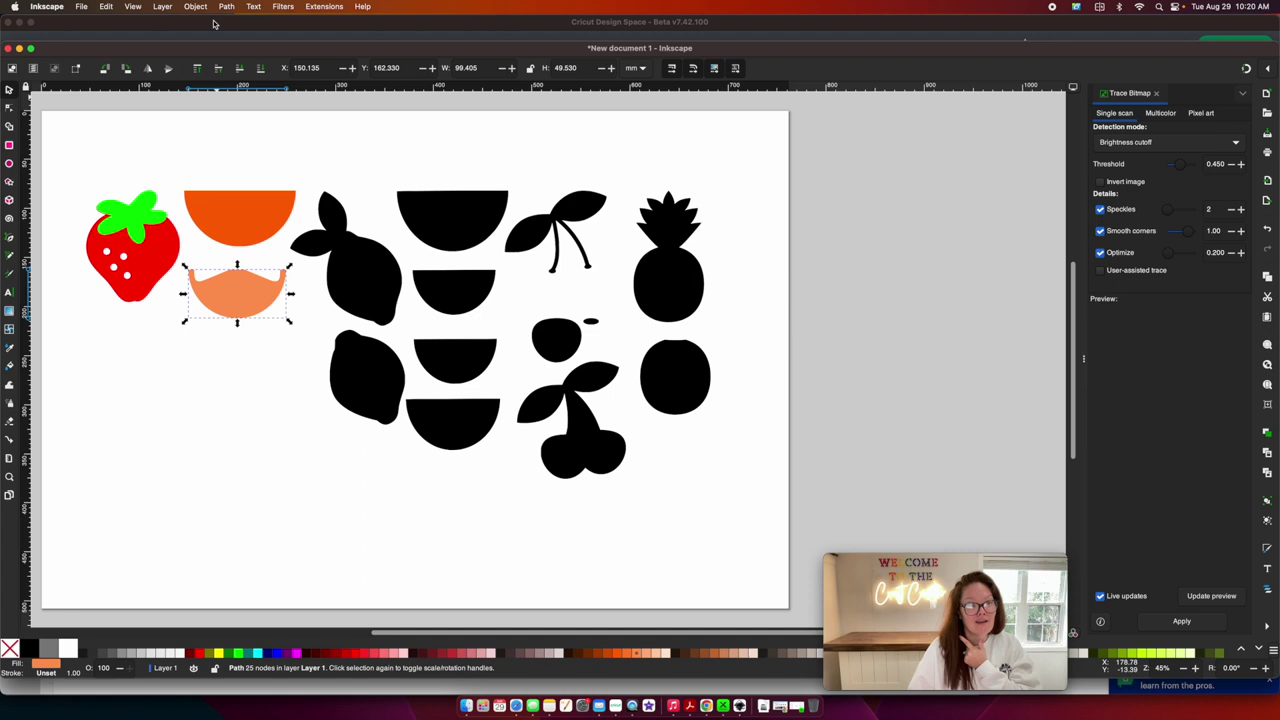
pyautogui.click(261, 70)
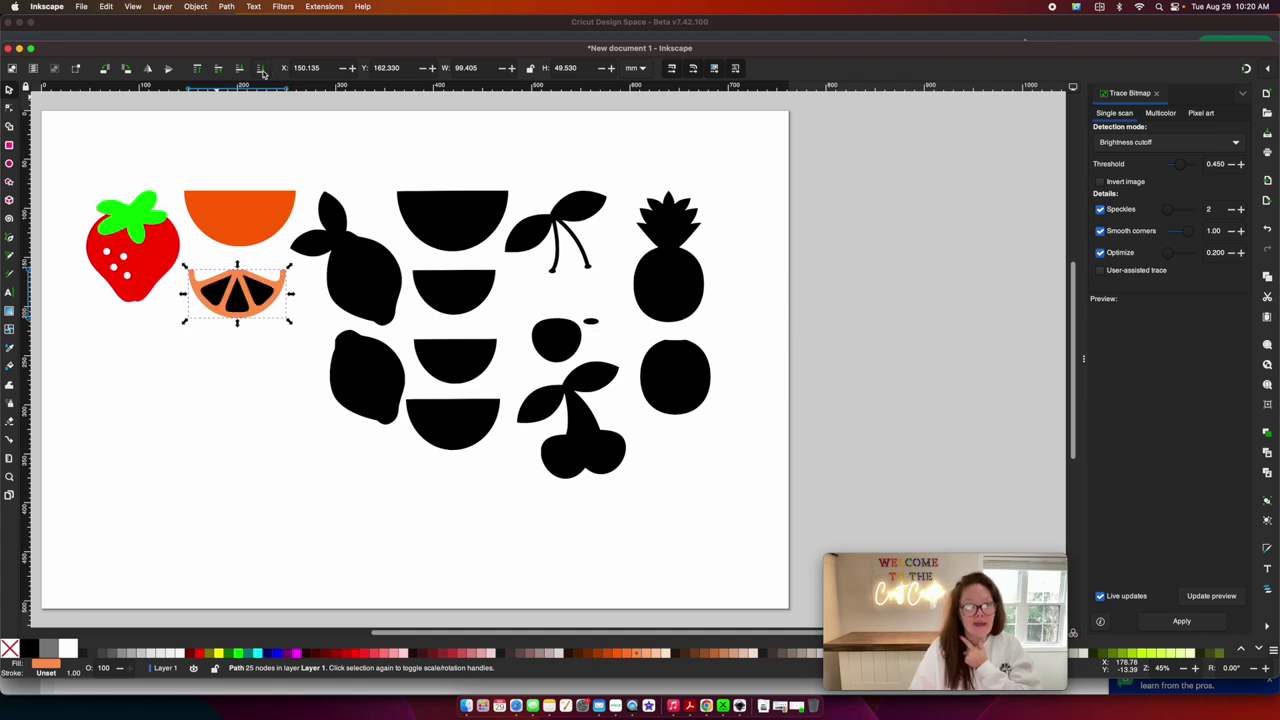
# Merge the three black orange segments into one path and subtract it from the light orange slice with Difference
pyautogui.moveTo(291, 357); pyautogui.dragTo(198, 270)
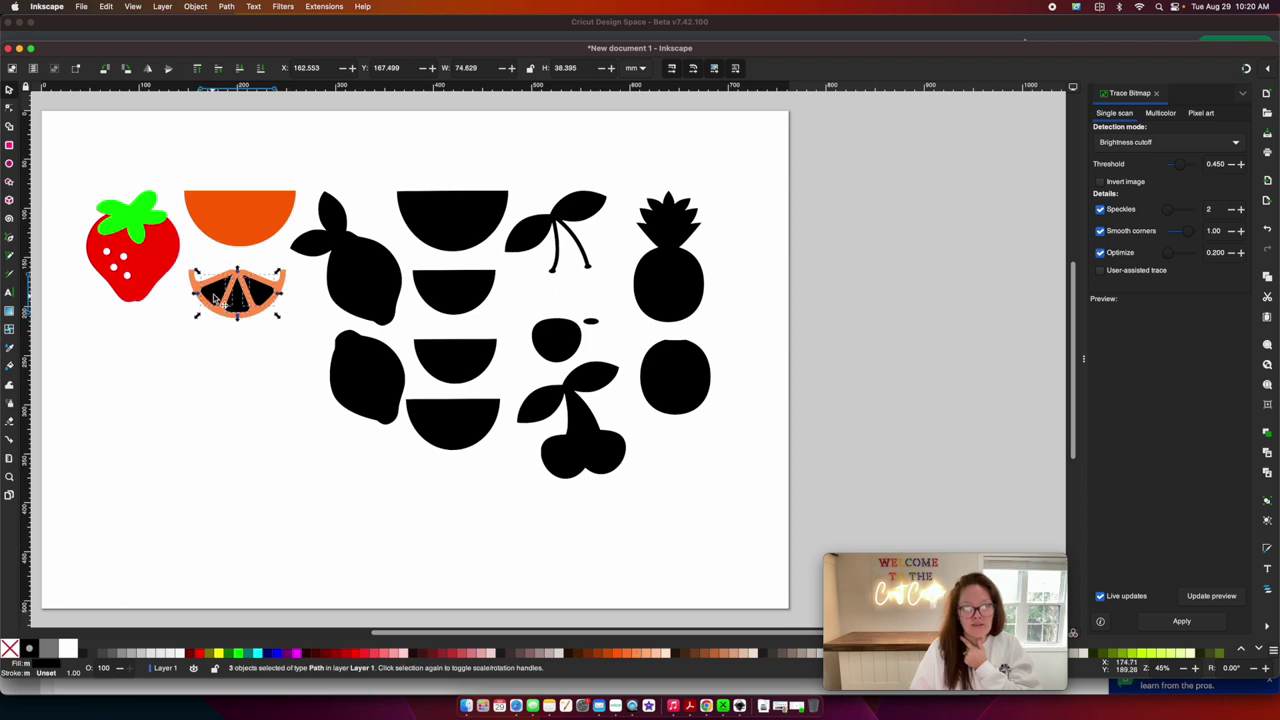
pyautogui.hotkey('ctrl', 'k')
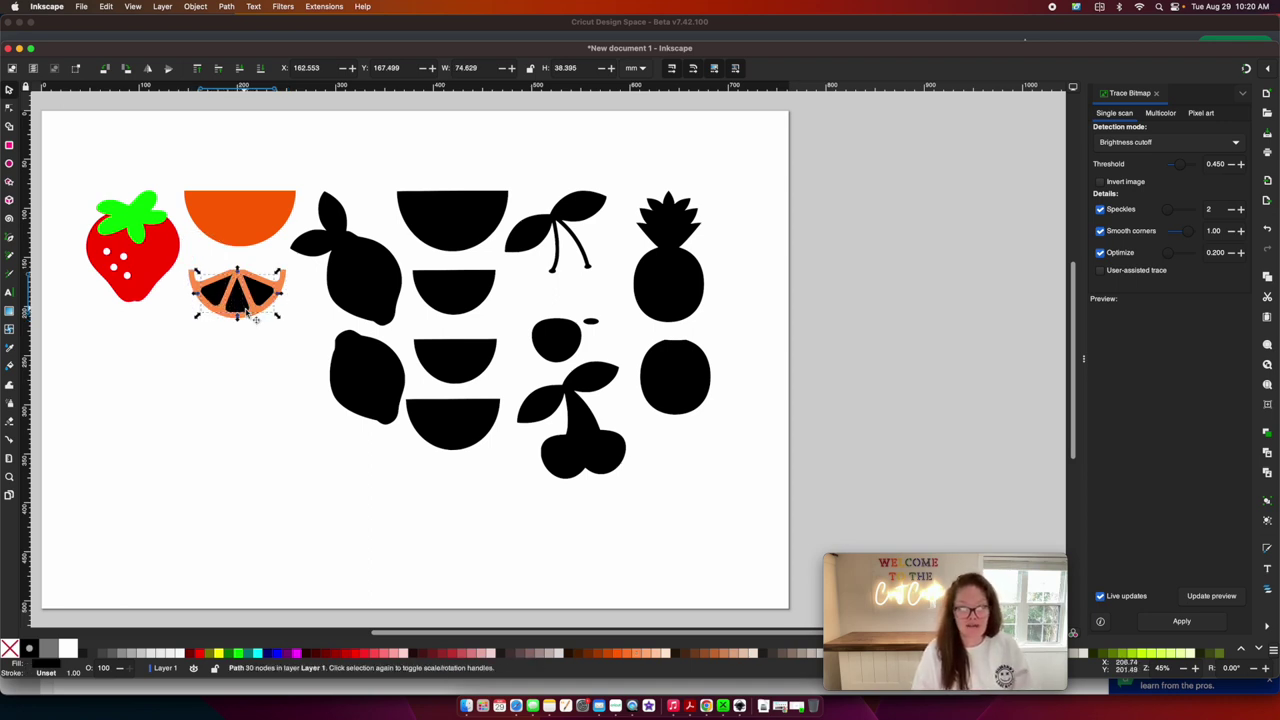
pyautogui.press('shift')
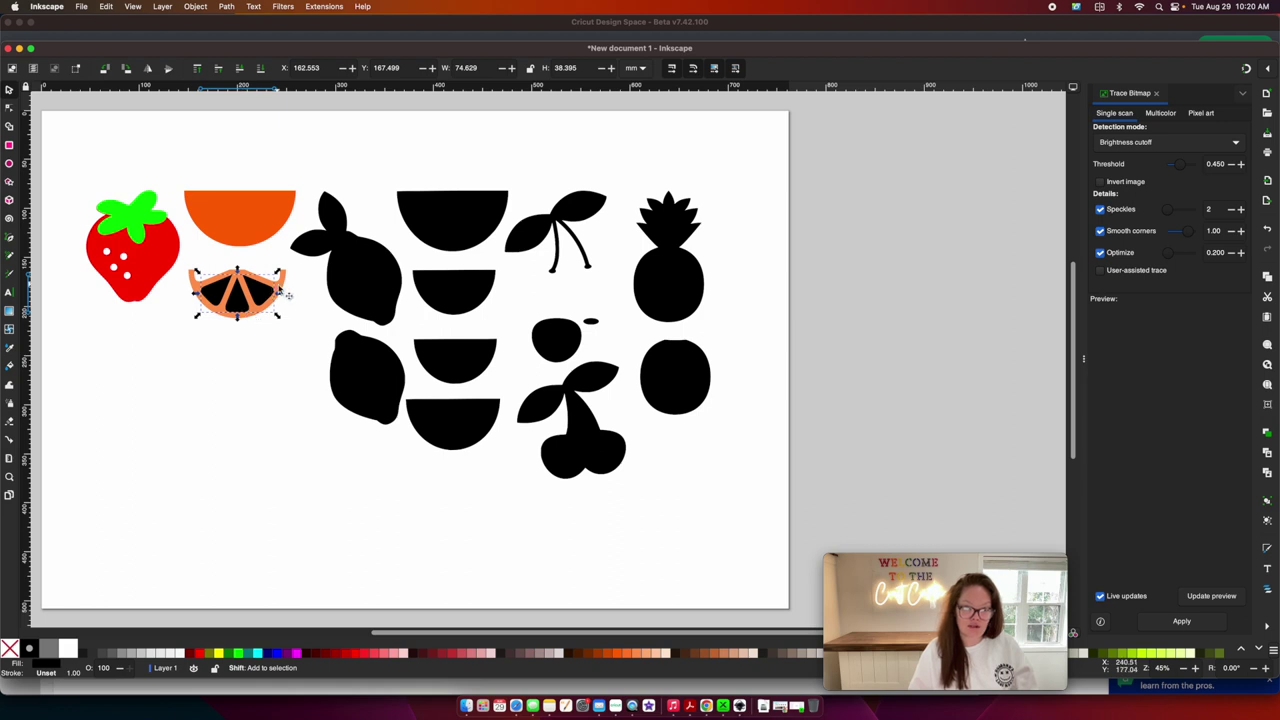
pyautogui.keyDown('shift'); pyautogui.click(288, 294); pyautogui.keyUp('shift')
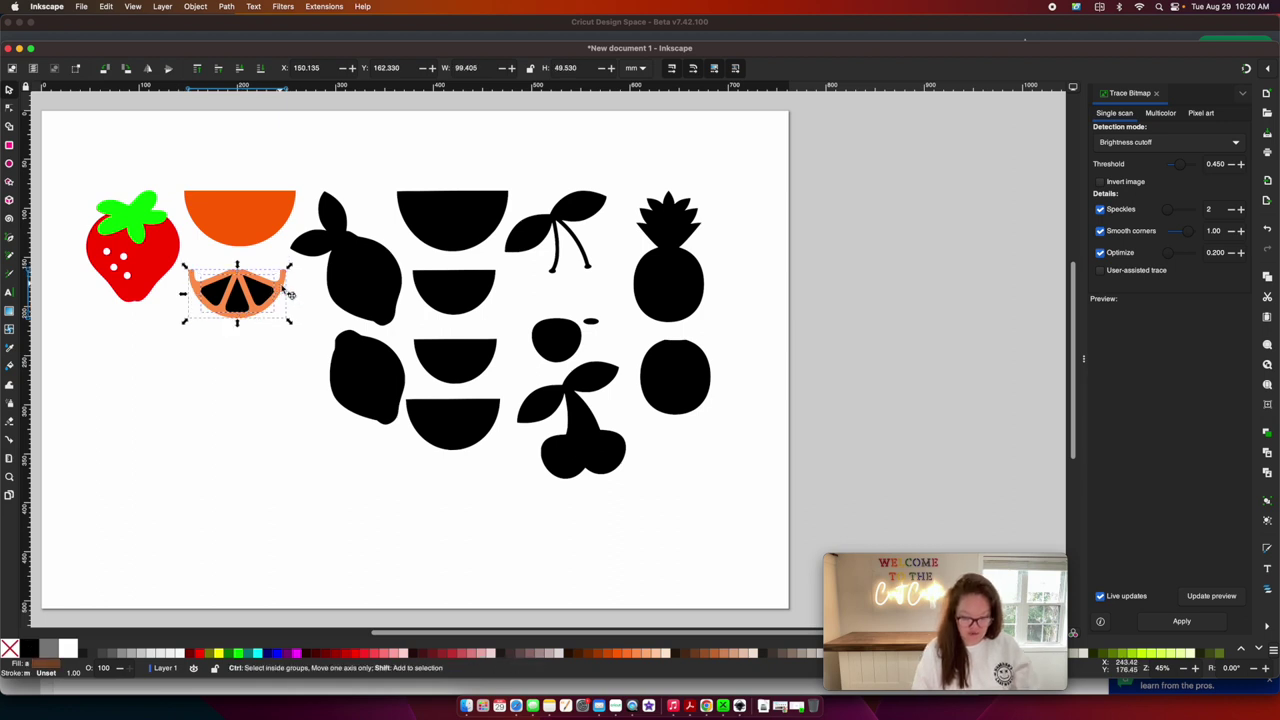
pyautogui.hotkey('ctrl', '-')
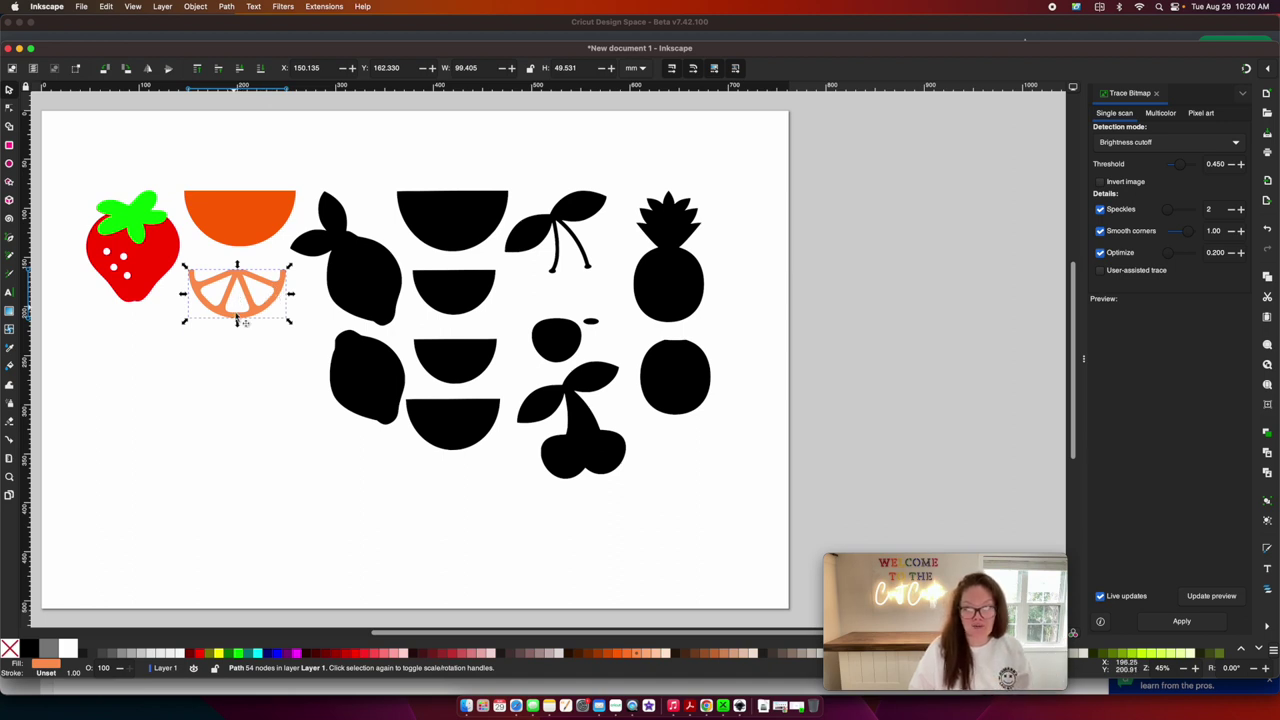
# Move the cut-out light orange slice onto the darker orange half-circle
pyautogui.moveTo(224, 308)
pyautogui.mouseDown()
pyautogui.moveTo(227, 220)
pyautogui.moveTo(226, 310)
pyautogui.mouseUp()
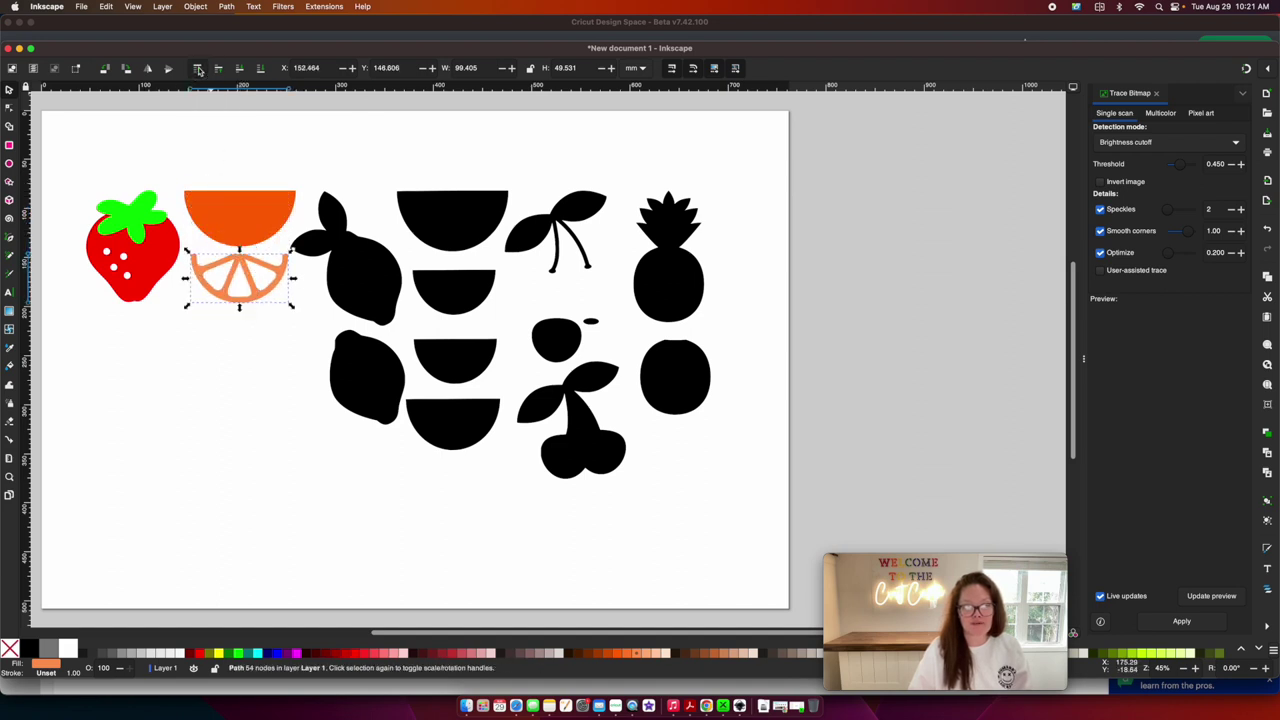
pyautogui.moveTo(261, 290); pyautogui.dragTo(252, 222)
pyautogui.click(240, 314)
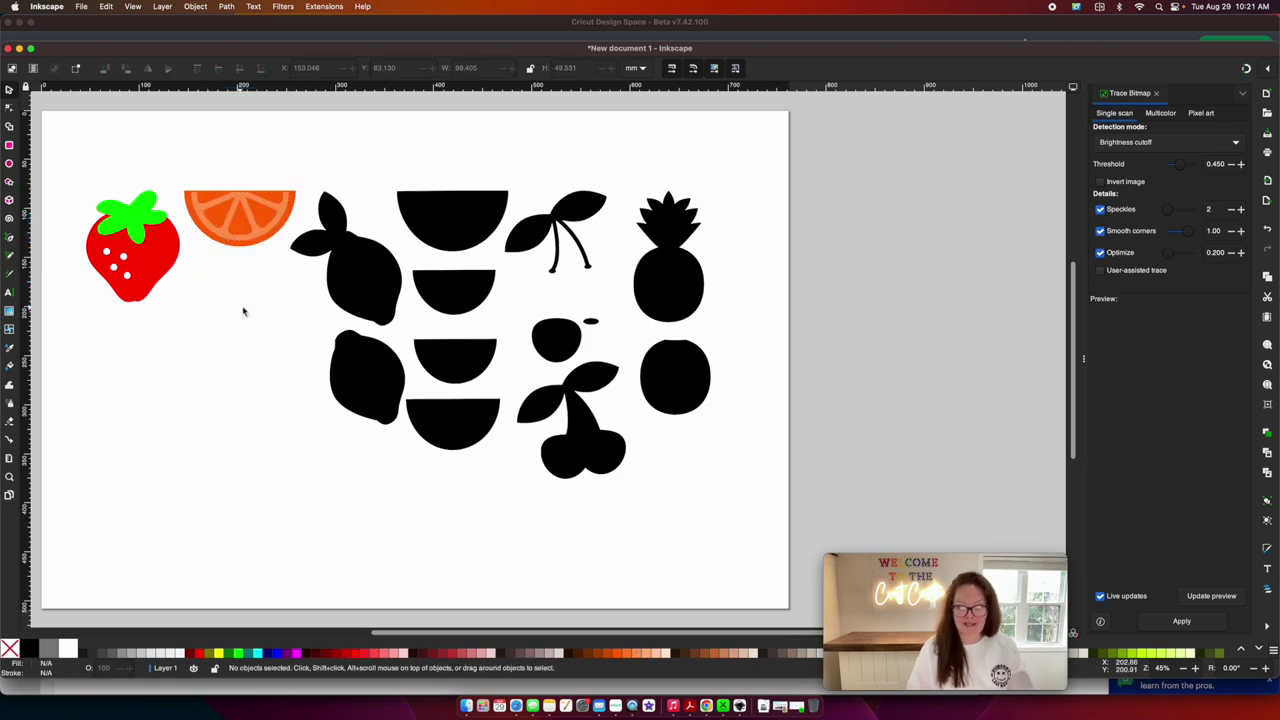
# Fill the lemon-with-leaves silhouette with Lime (#00FF00) and the separate lemon body with Yellow (#FFFF00)
pyautogui.click(358, 265)
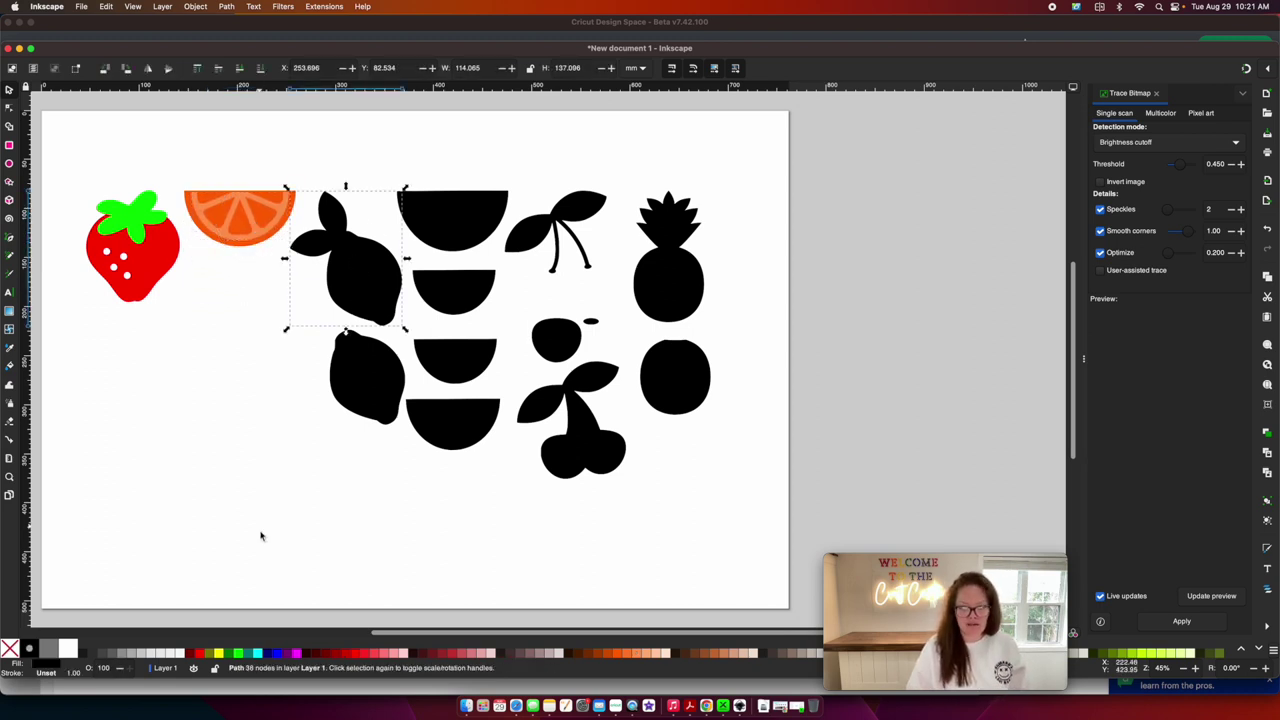
pyautogui.click(239, 655)
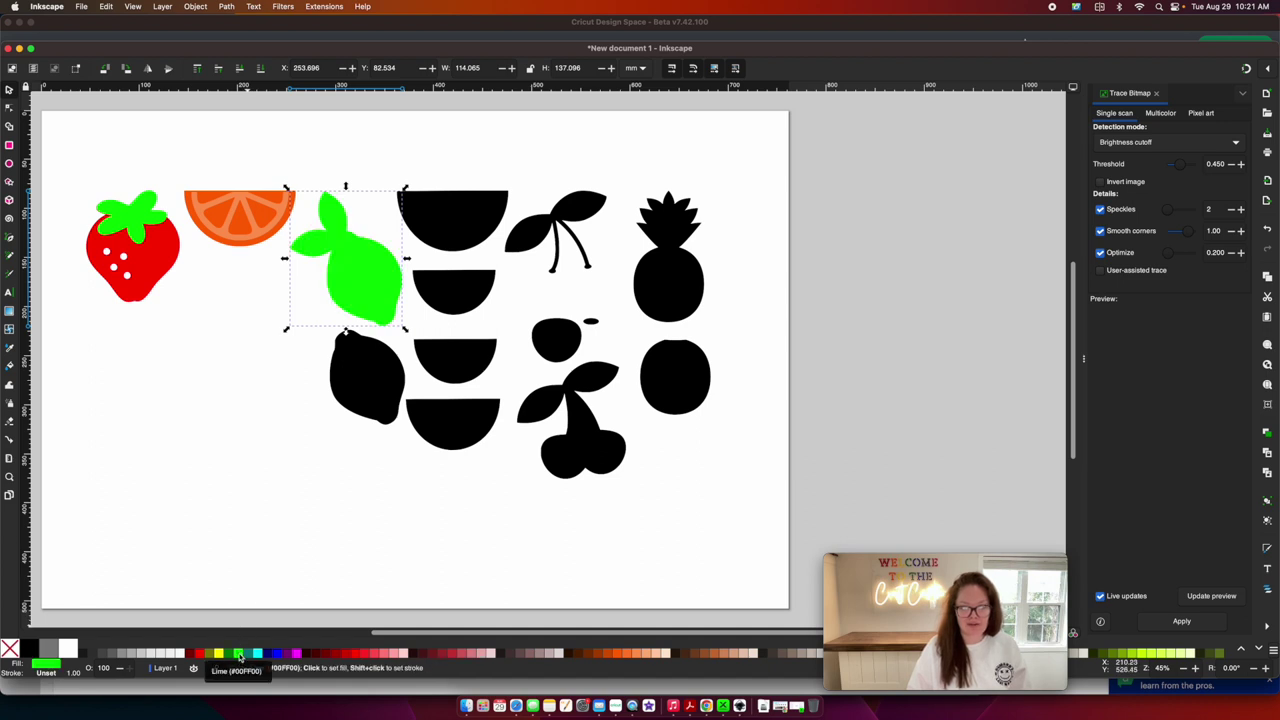
pyautogui.click(364, 405)
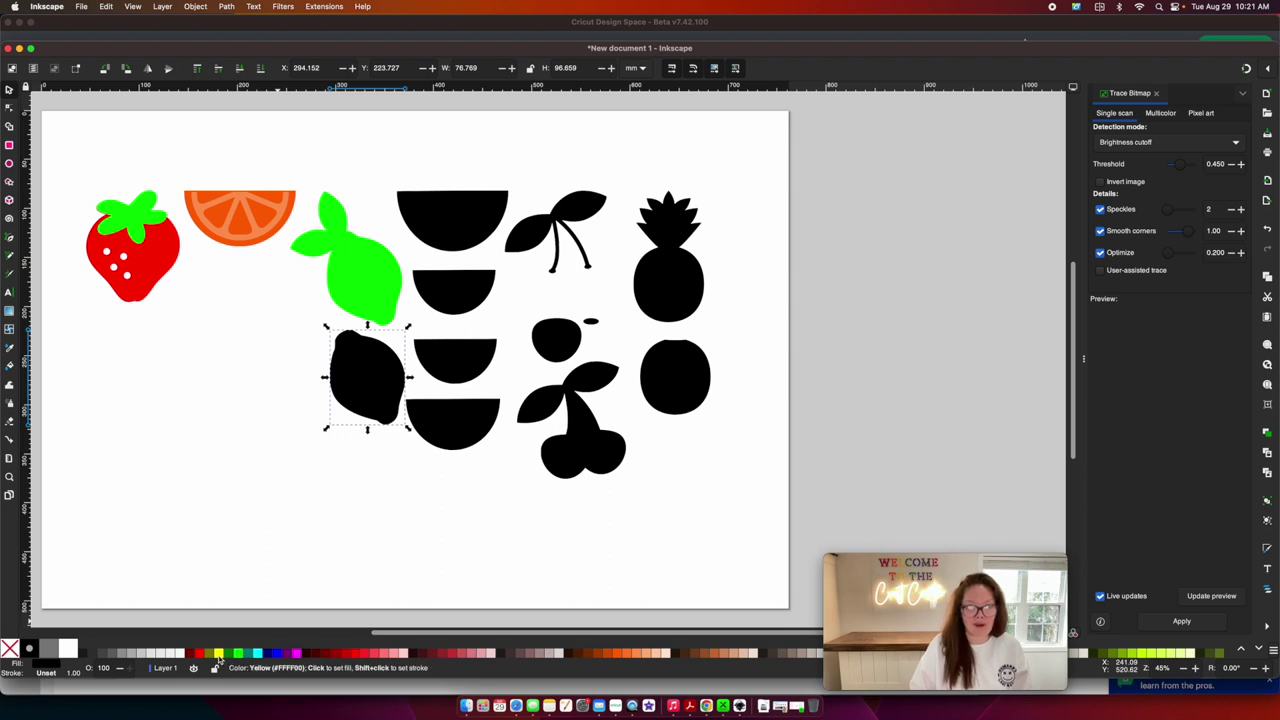
pyautogui.click(218, 655)
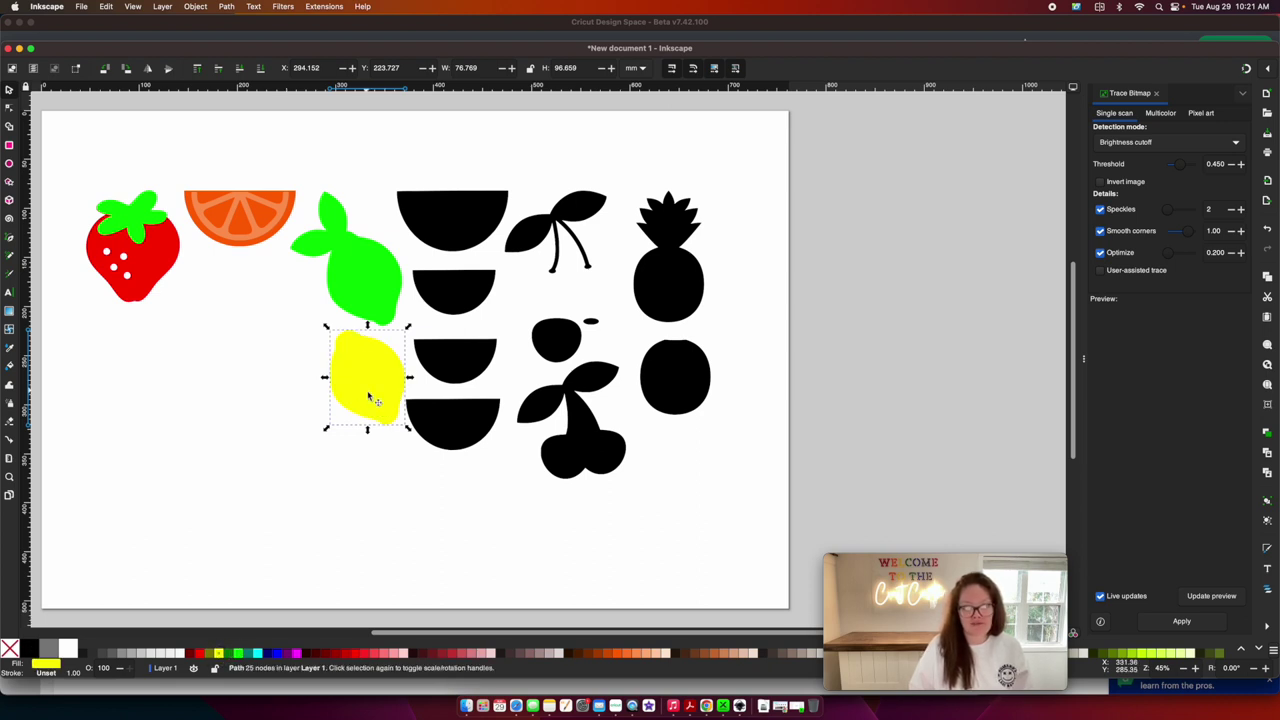
# Move the yellow lemon body over the green lemon silhouette, leaving only the leaves exposed
pyautogui.moveTo(369, 398); pyautogui.dragTo(366, 299)
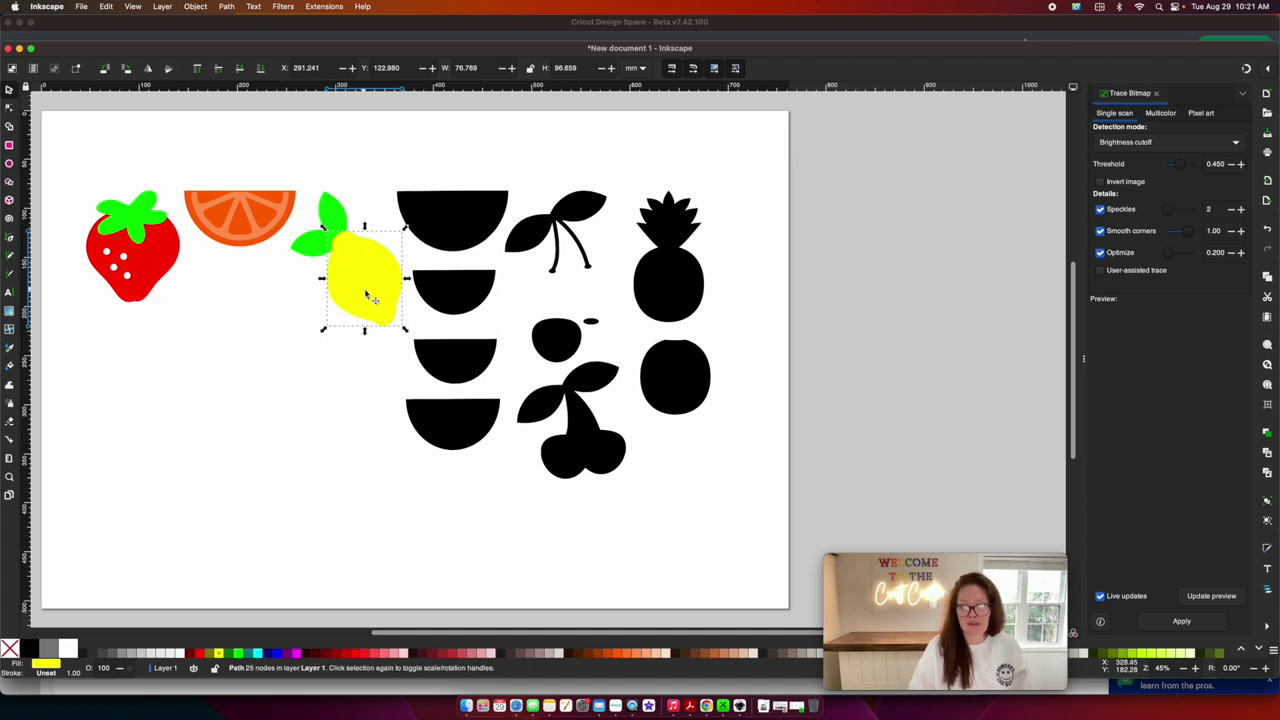
pyautogui.click(357, 336)
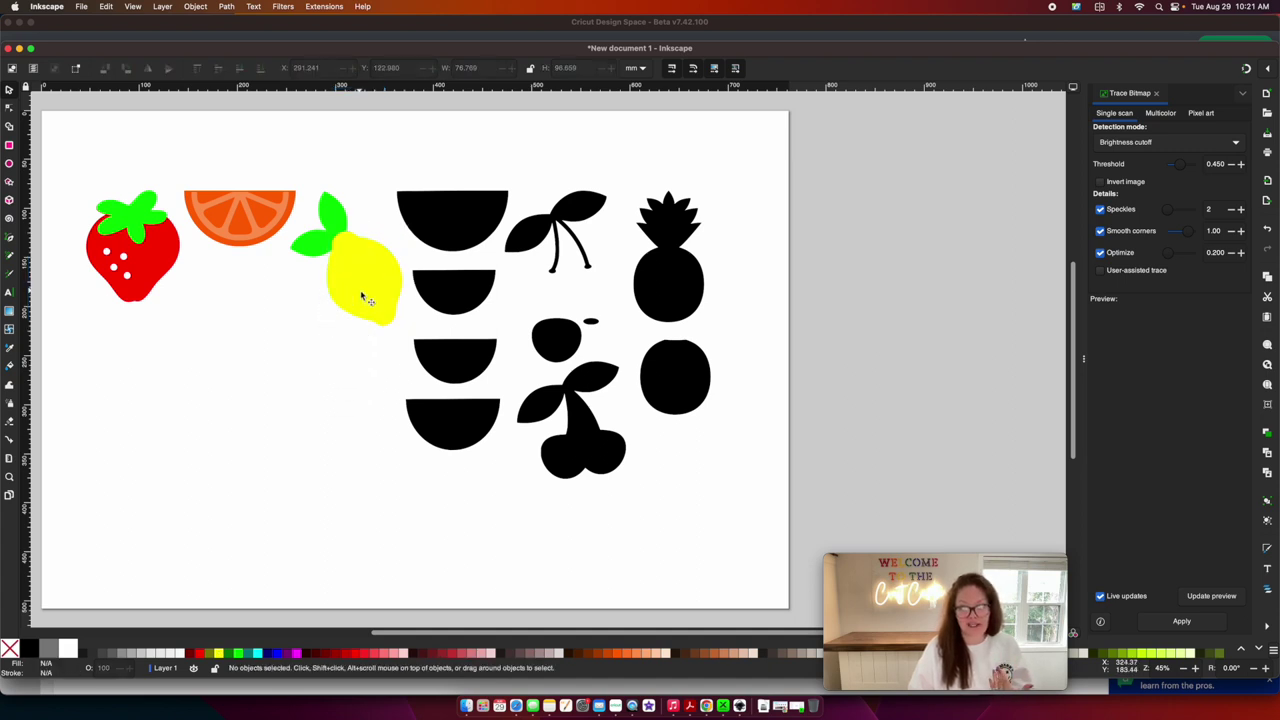
pyautogui.click(359, 298)
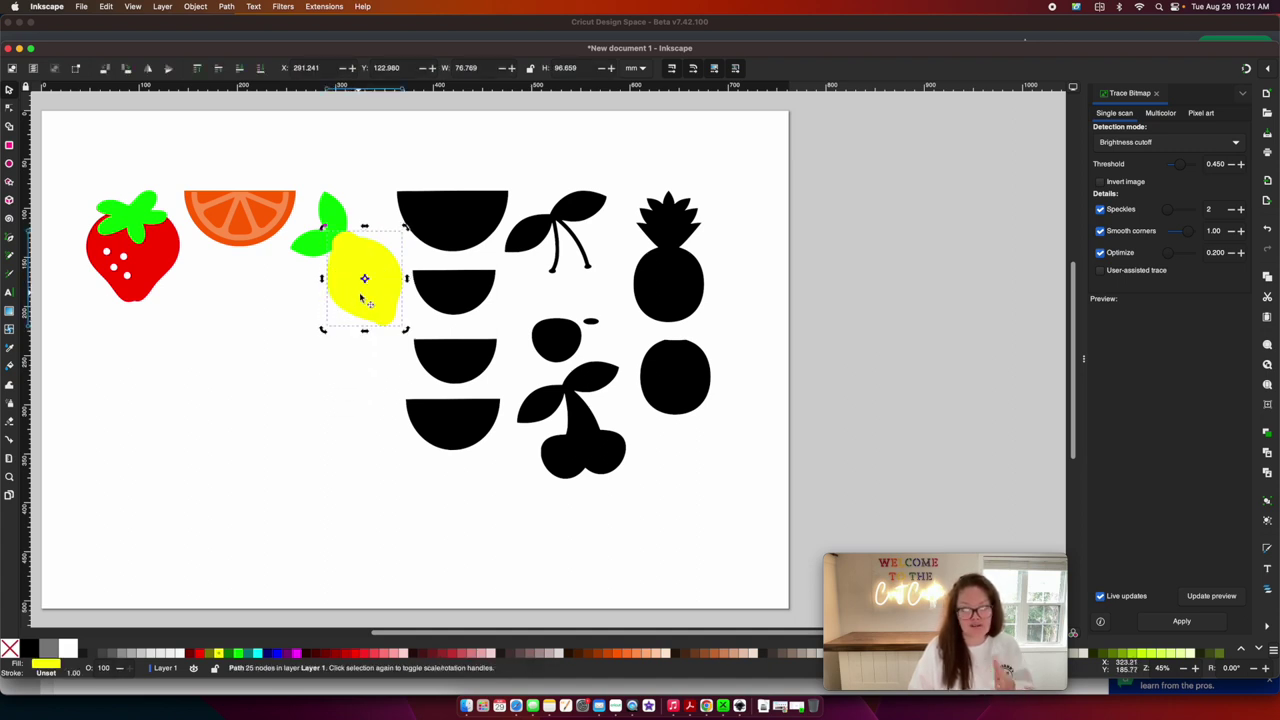
# Fill the watermelon's large upper half-circle with dark green as its rind
pyautogui.click(450, 208)
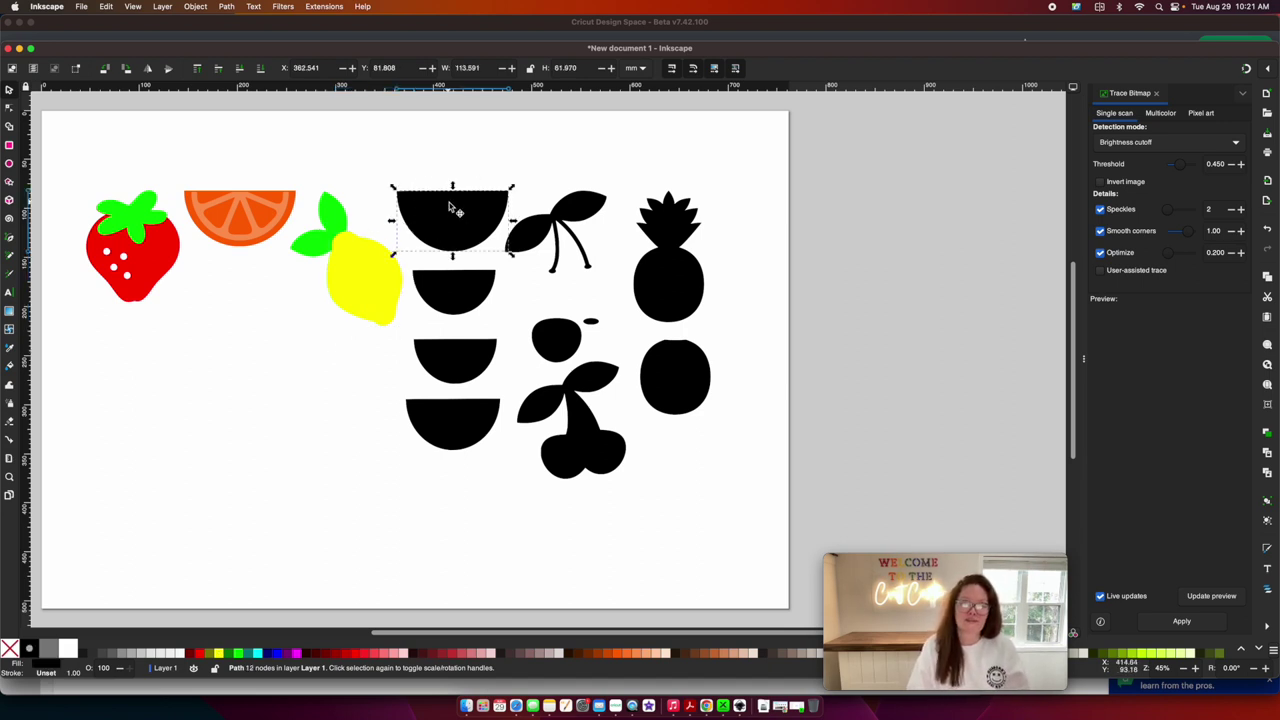
pyautogui.hscroll(2, 450, 208)
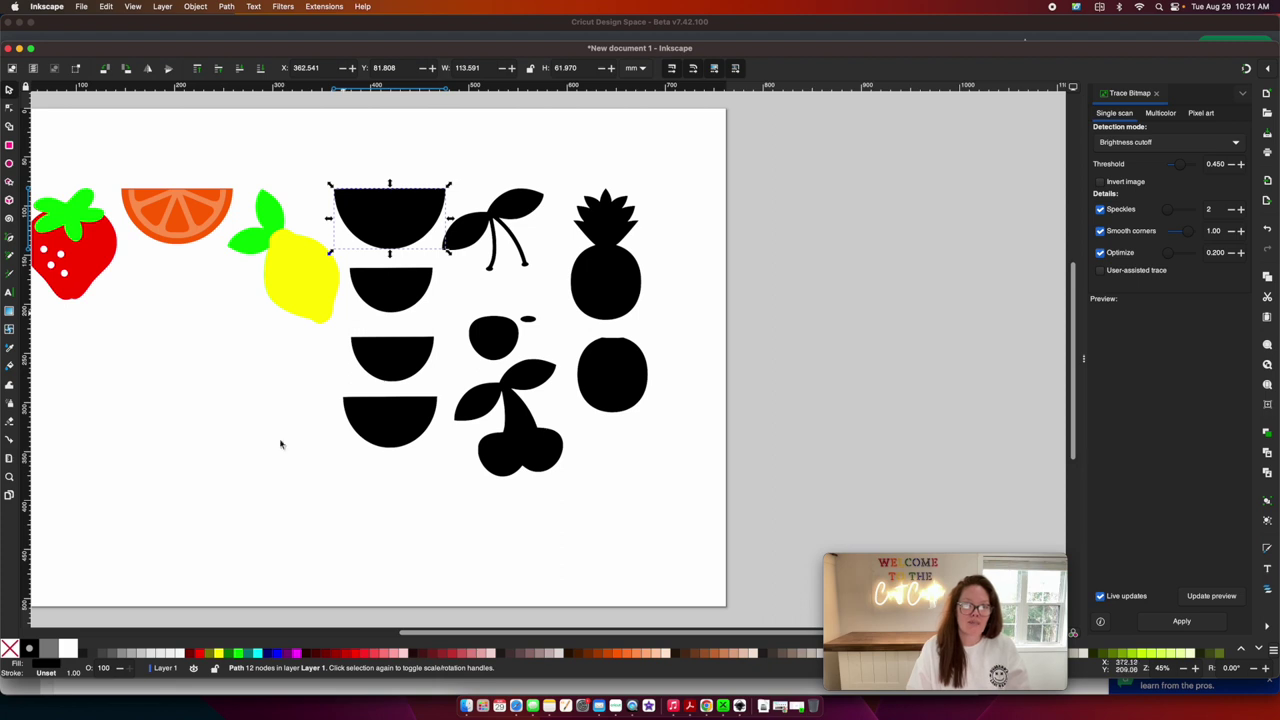
pyautogui.click(237, 658)
pyautogui.click(378, 298)
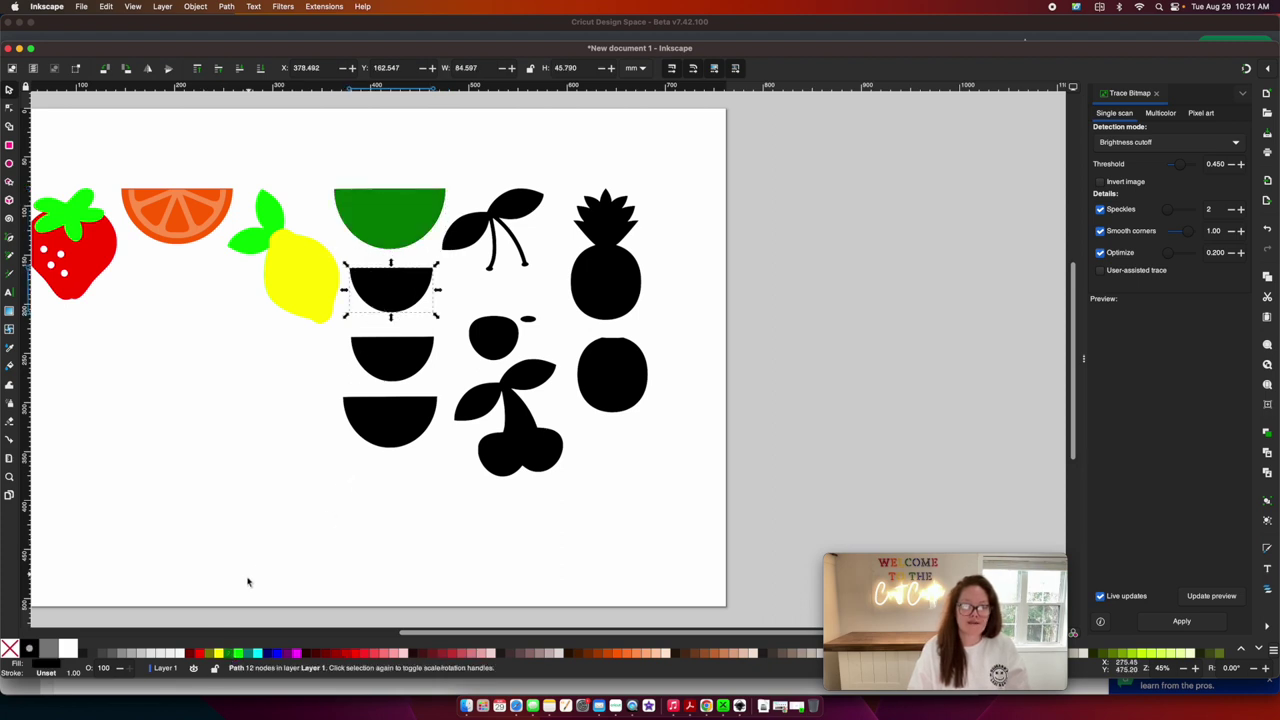
pyautogui.click(177, 655)
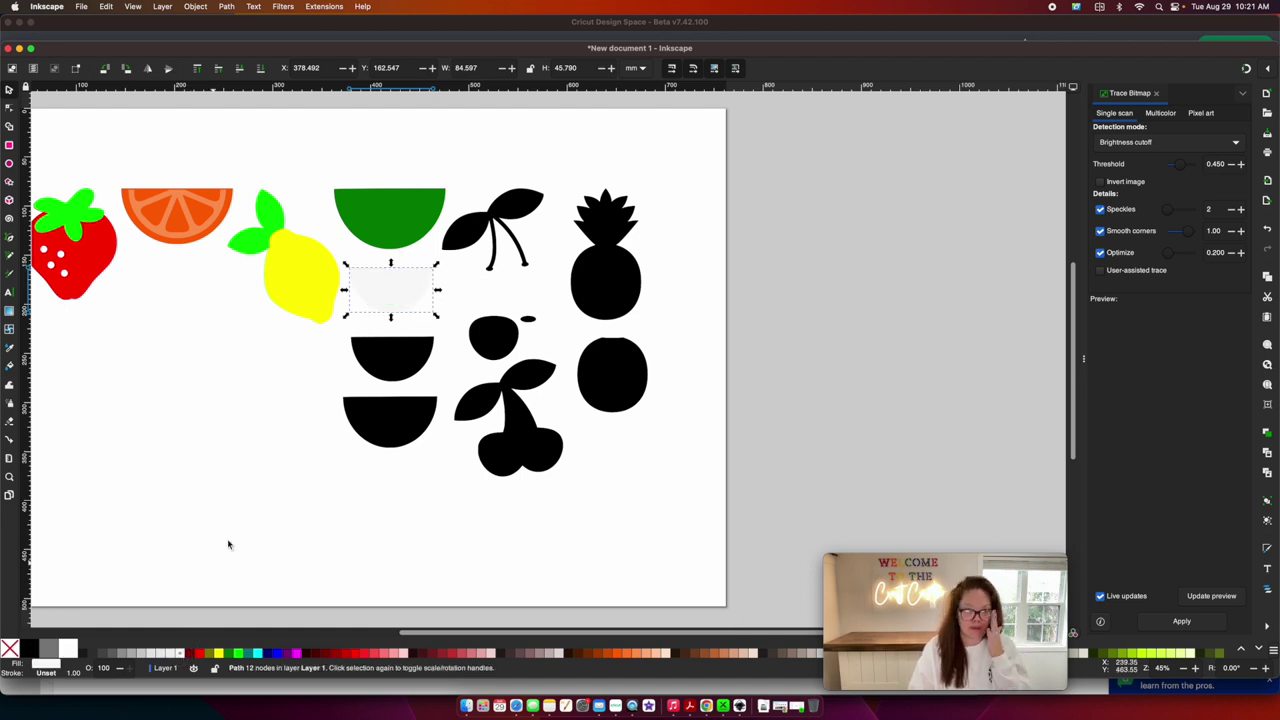
pyautogui.moveTo(391, 296); pyautogui.dragTo(388, 217)
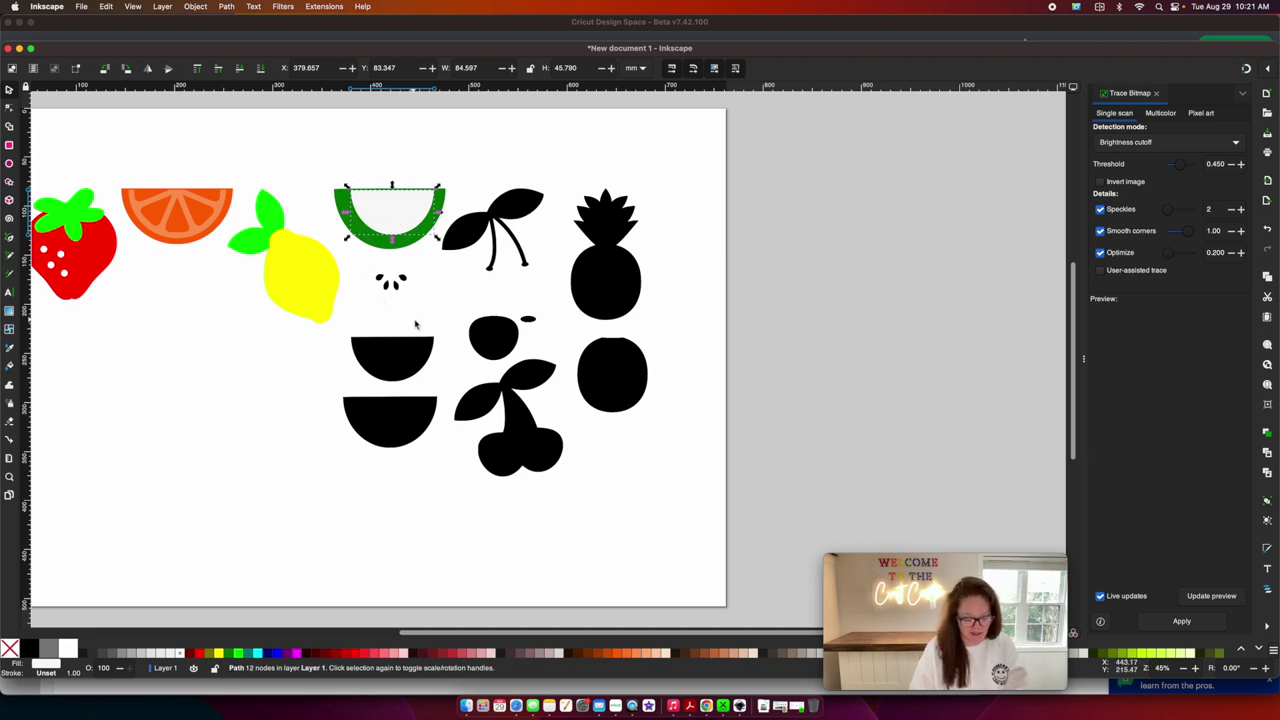
pyautogui.press('alt')
pyautogui.moveTo(414, 316); pyautogui.dragTo(416, 322)
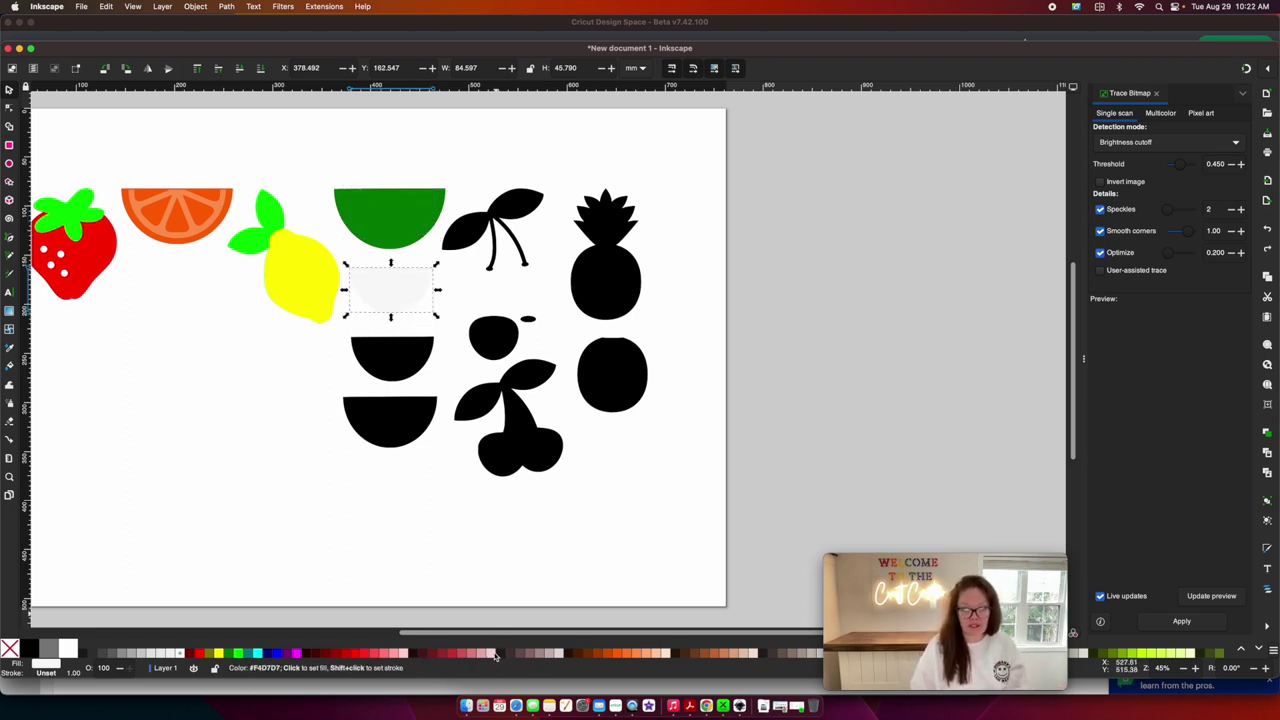
# Fill the half-circle directly below the green rind with hot pink and lower it to the bottom, behind its seeds
pyautogui.hscroll(1, 800, 610)
pyautogui.moveTo(945, 620); pyautogui.dragTo(940, 505)
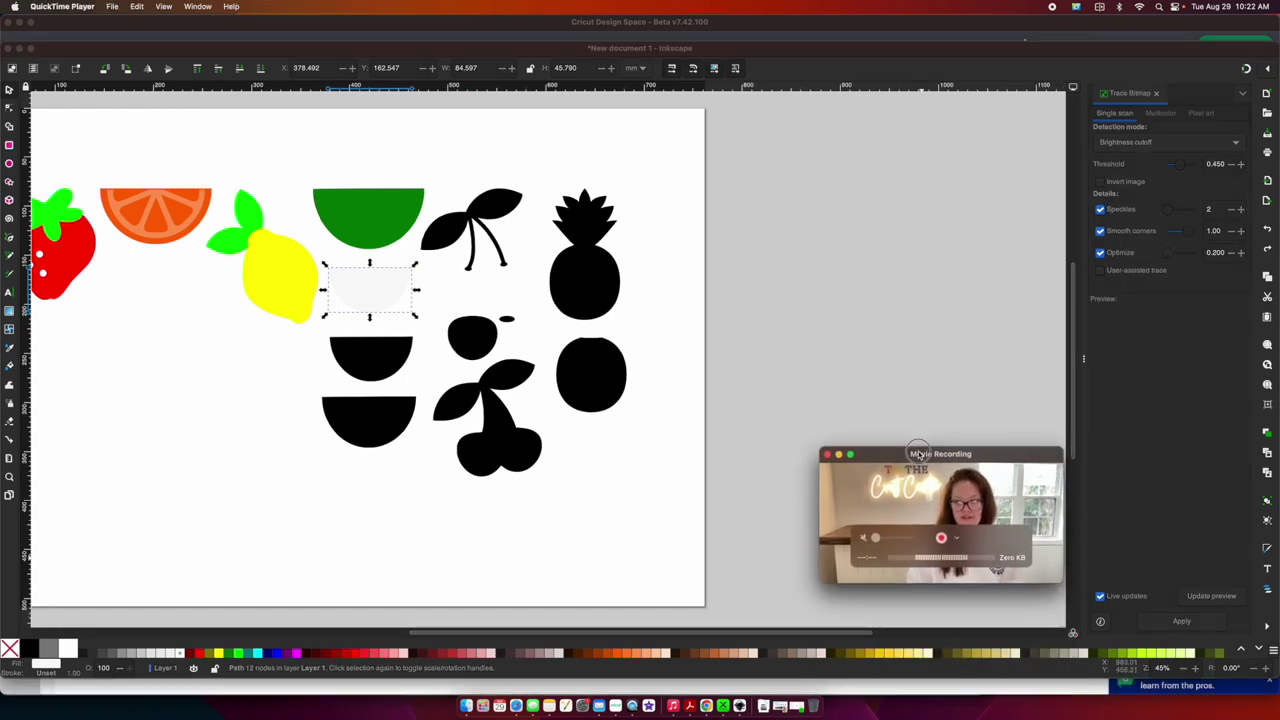
pyautogui.click(400, 660)
pyautogui.click(396, 656)
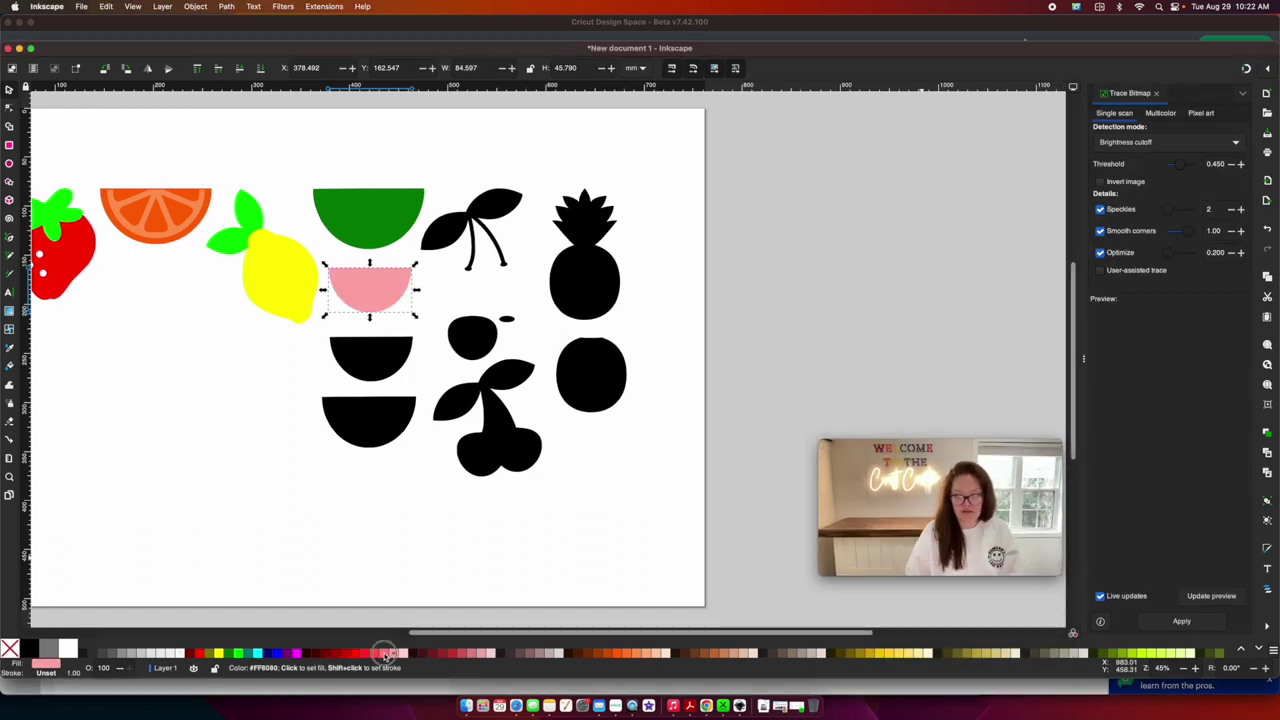
pyautogui.click(386, 655)
pyautogui.click(384, 655)
pyautogui.hscroll(-2, 400, 400)
pyautogui.scroll(1, 400, 400)
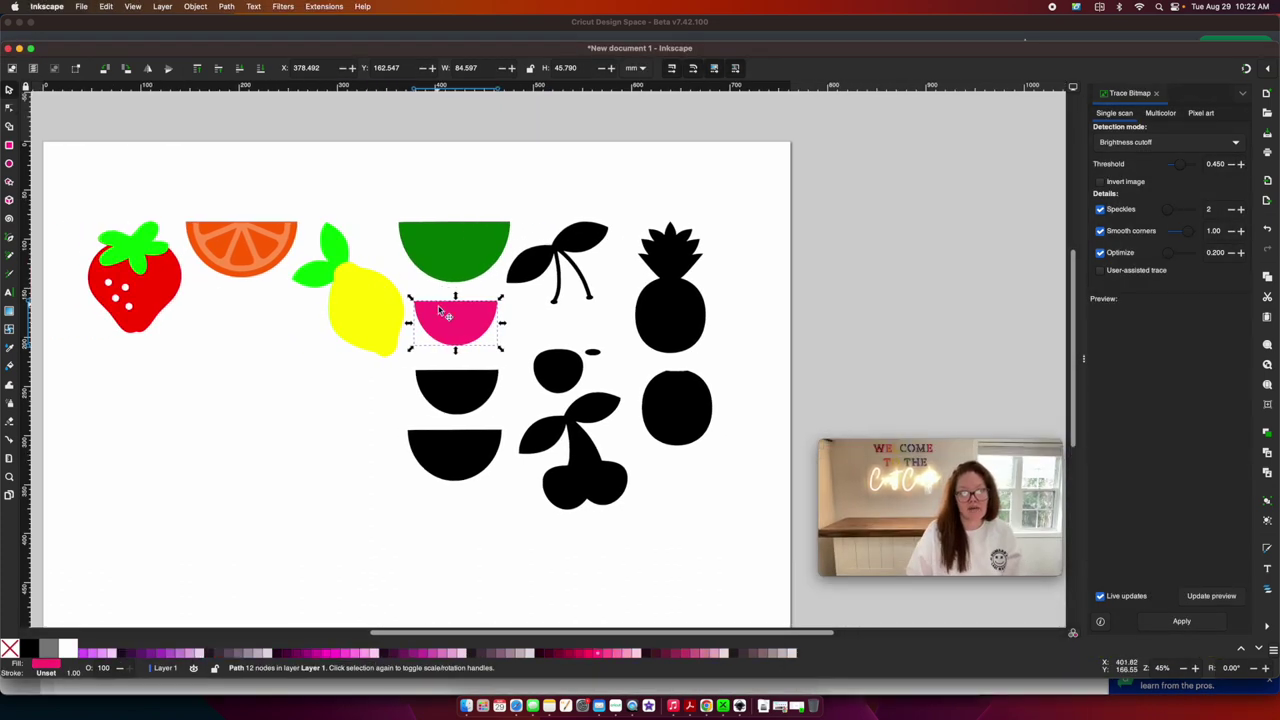
pyautogui.click(260, 68)
pyautogui.press('Escape')
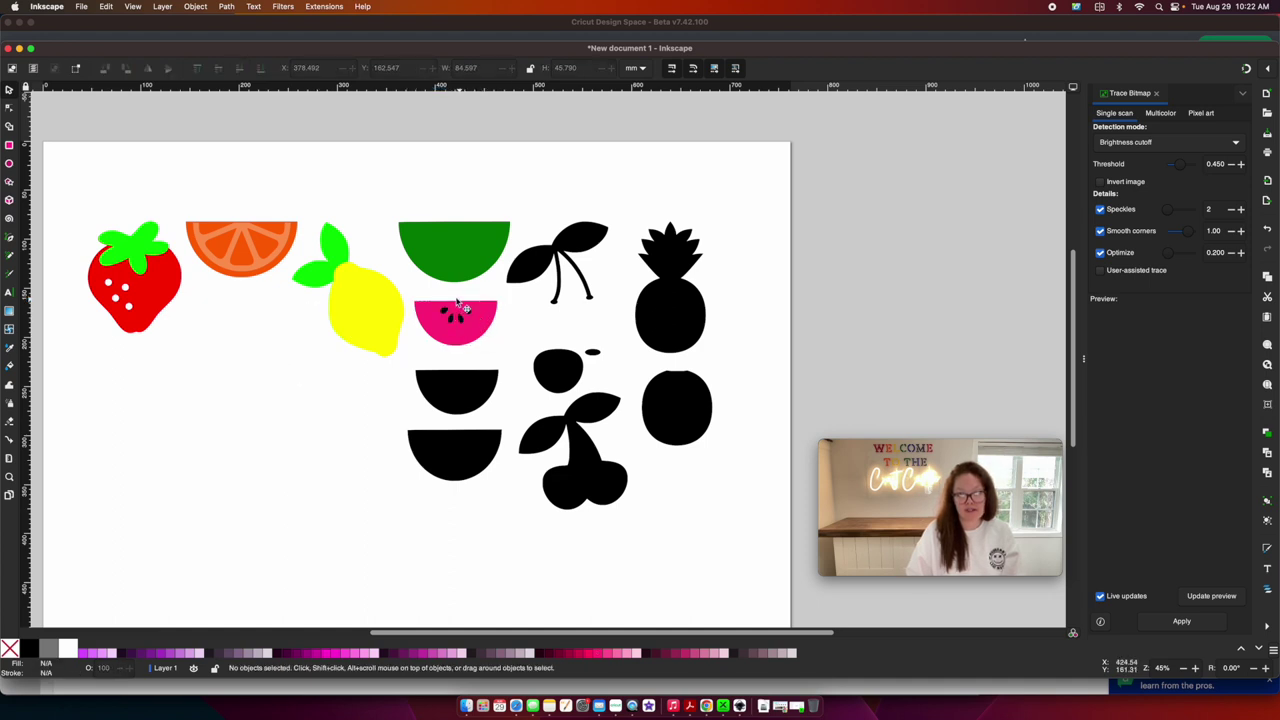
# Select the watermelon's black seeds as one merged path and subtract them from the pink half-circle with Difference
pyautogui.moveTo(430, 292); pyautogui.dragTo(480, 335)
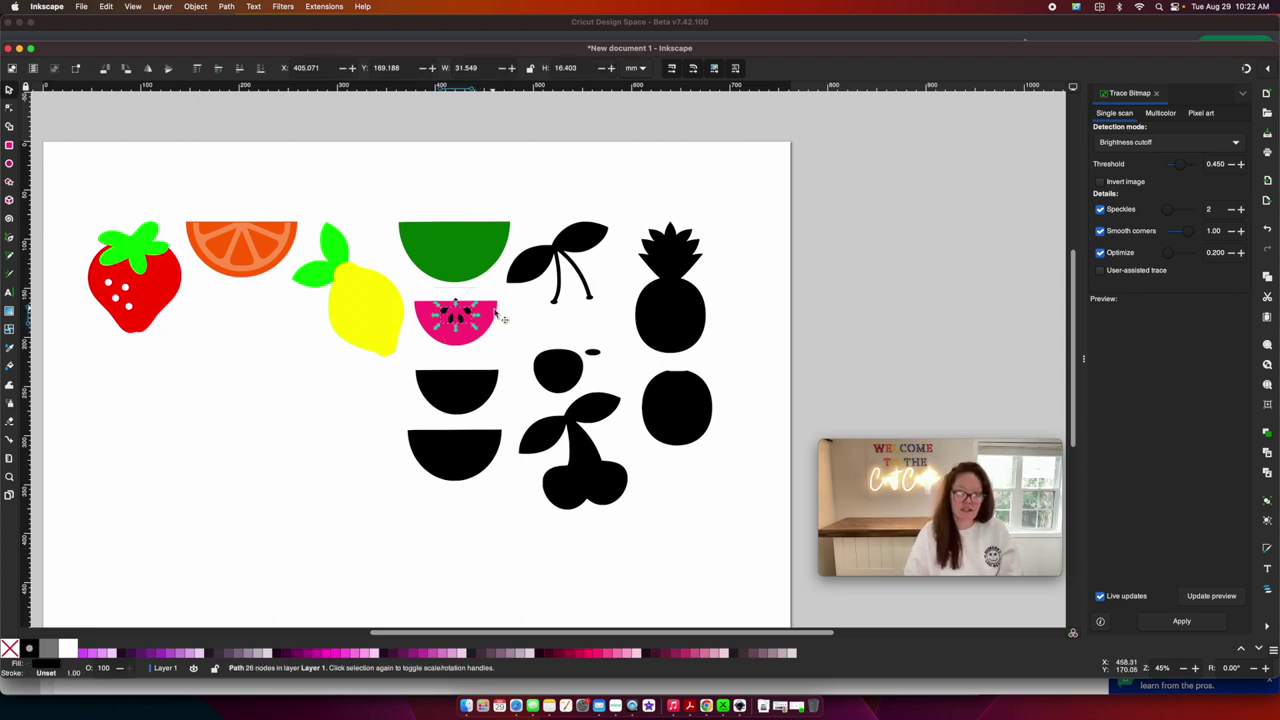
pyautogui.keyDown('shift'); pyautogui.click(496, 314); pyautogui.keyUp('shift')
pyautogui.hotkey('ctrl', '-')
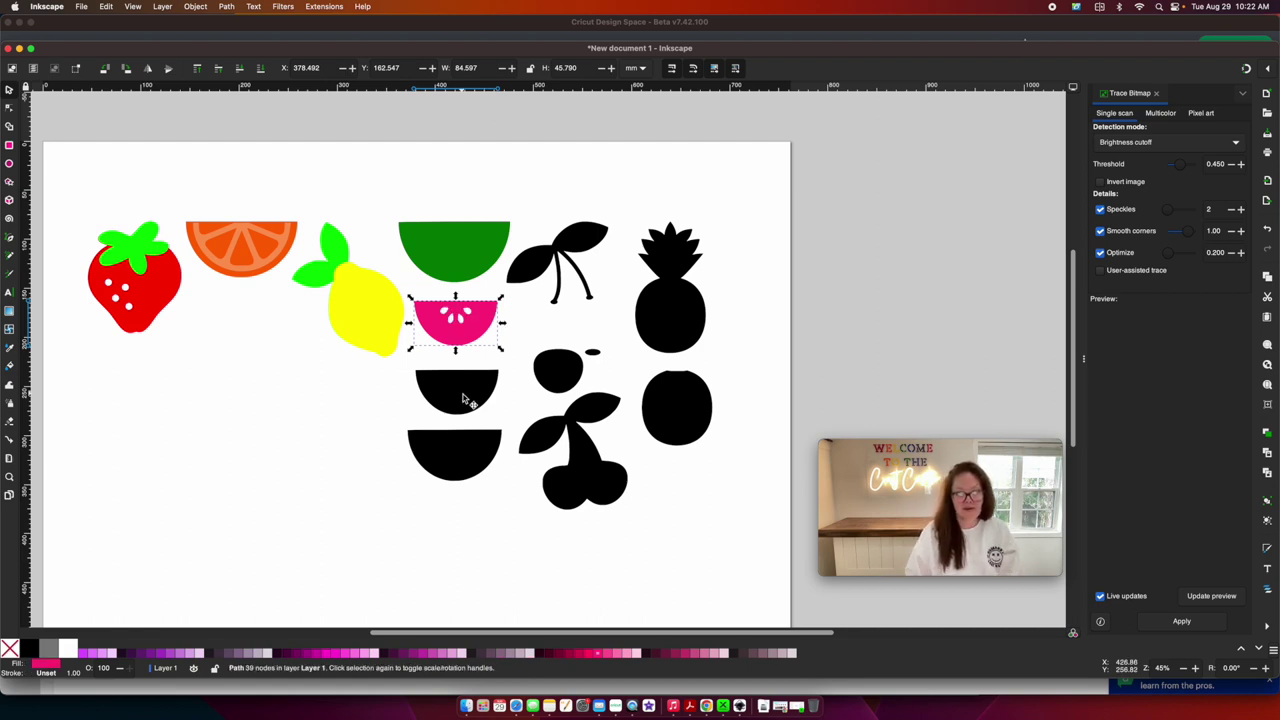
# Move the small black half-circle onto the pink watermelon flesh and lower it to the bottom so it backs the seed cut-outs
pyautogui.moveTo(465, 393); pyautogui.dragTo(462, 327)
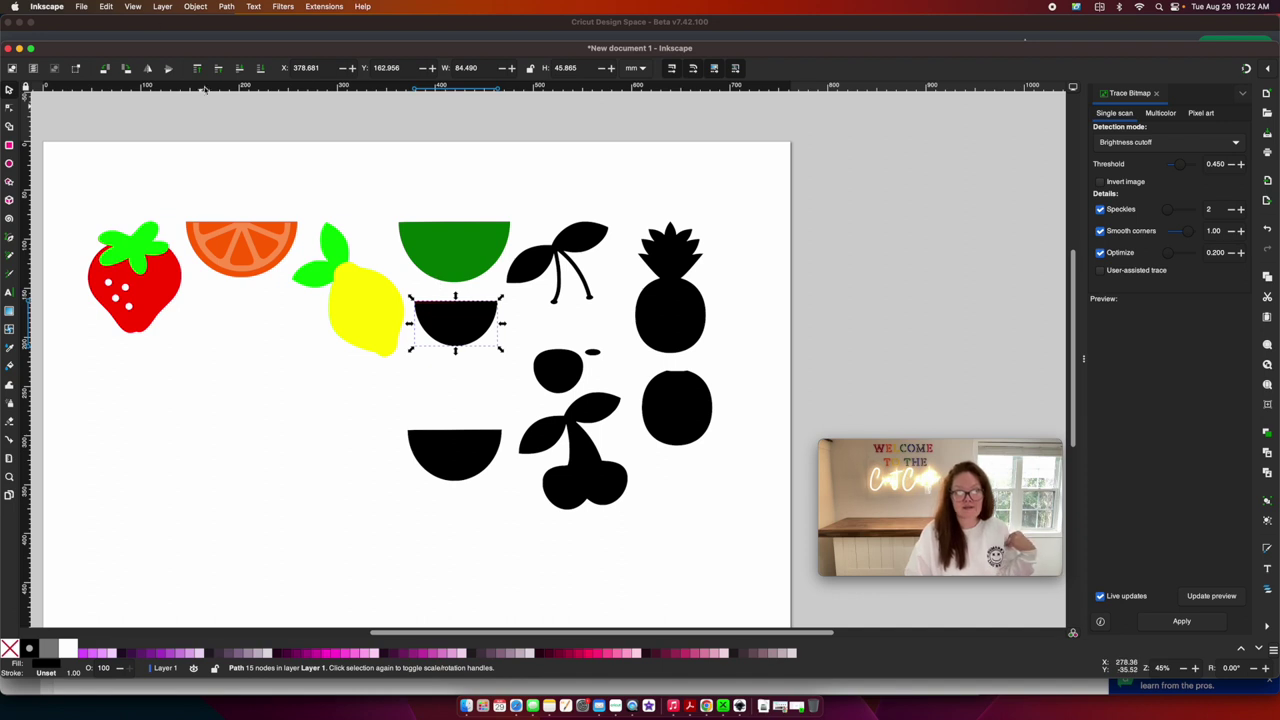
pyautogui.click(260, 70)
# Fill the remaining lower black half-circle with white and place it on the green watermelon rind
pyautogui.click(464, 461)
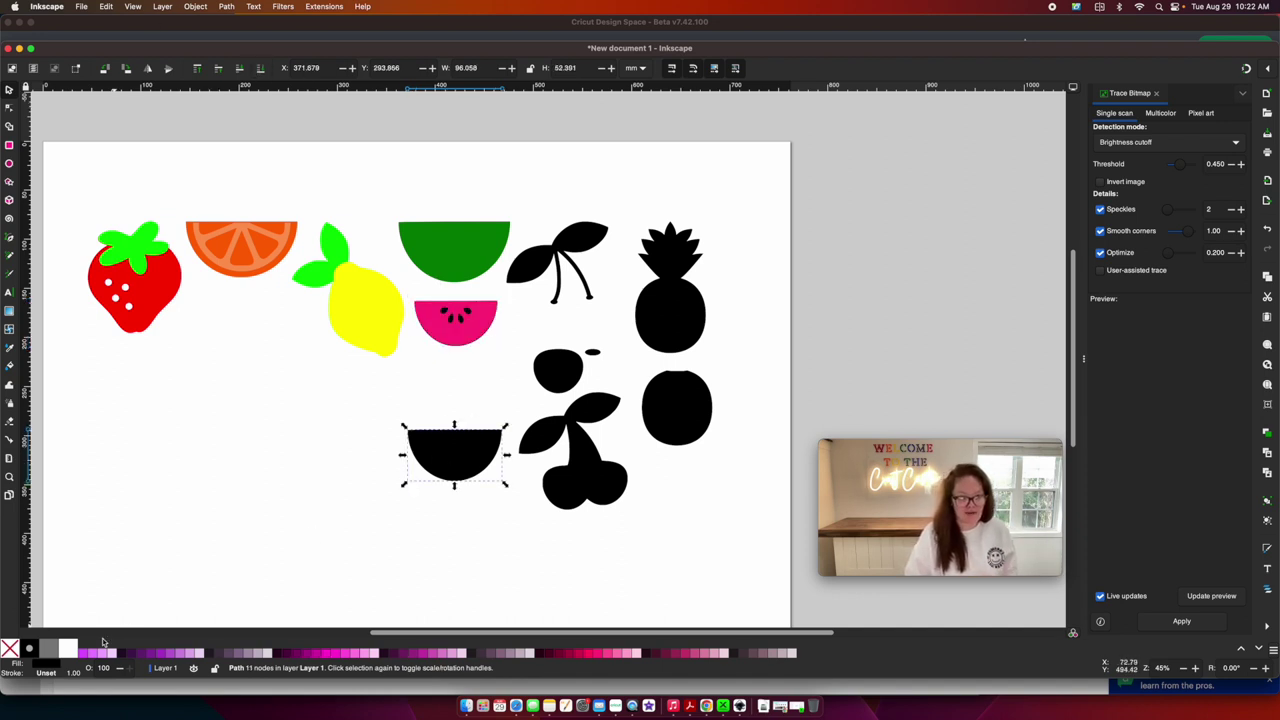
pyautogui.click(67, 648)
pyautogui.moveTo(450, 449); pyautogui.dragTo(450, 245)
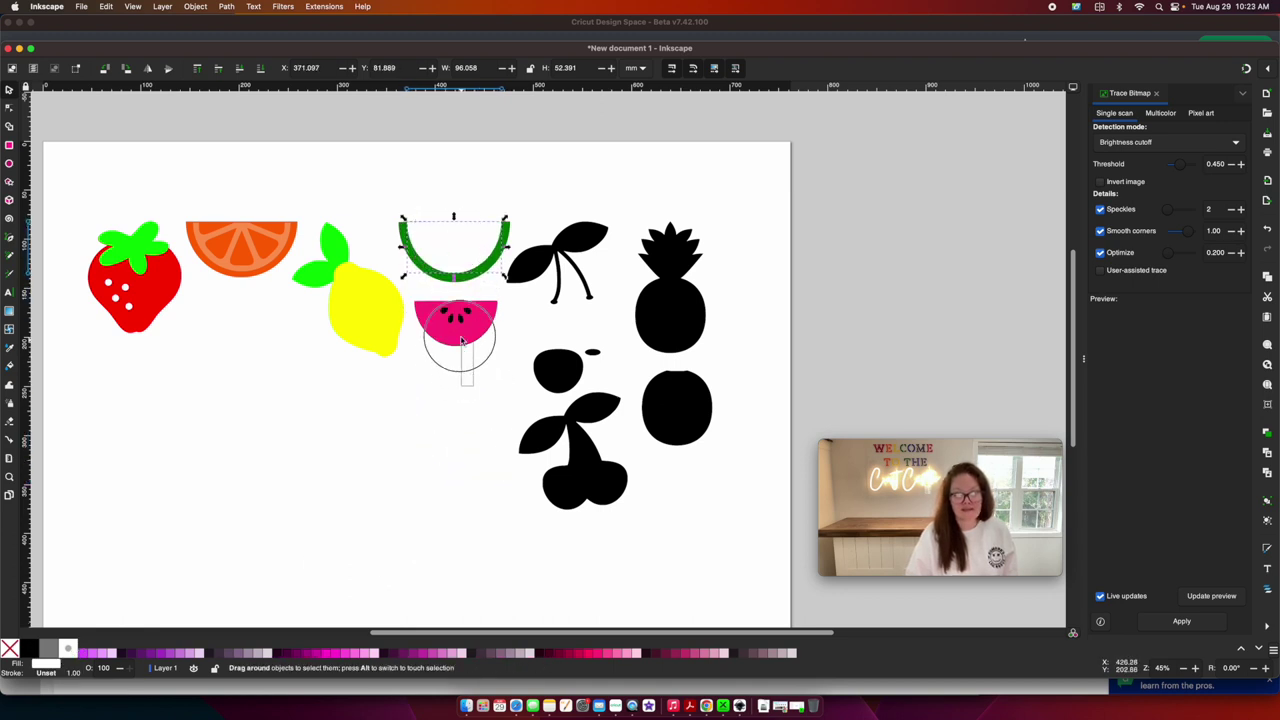
# Move the pink watermelon flesh with its black seed backing onto the white half-circle and raise them to the top
pyautogui.click(460, 362)
pyautogui.moveTo(502, 358); pyautogui.dragTo(451, 249)
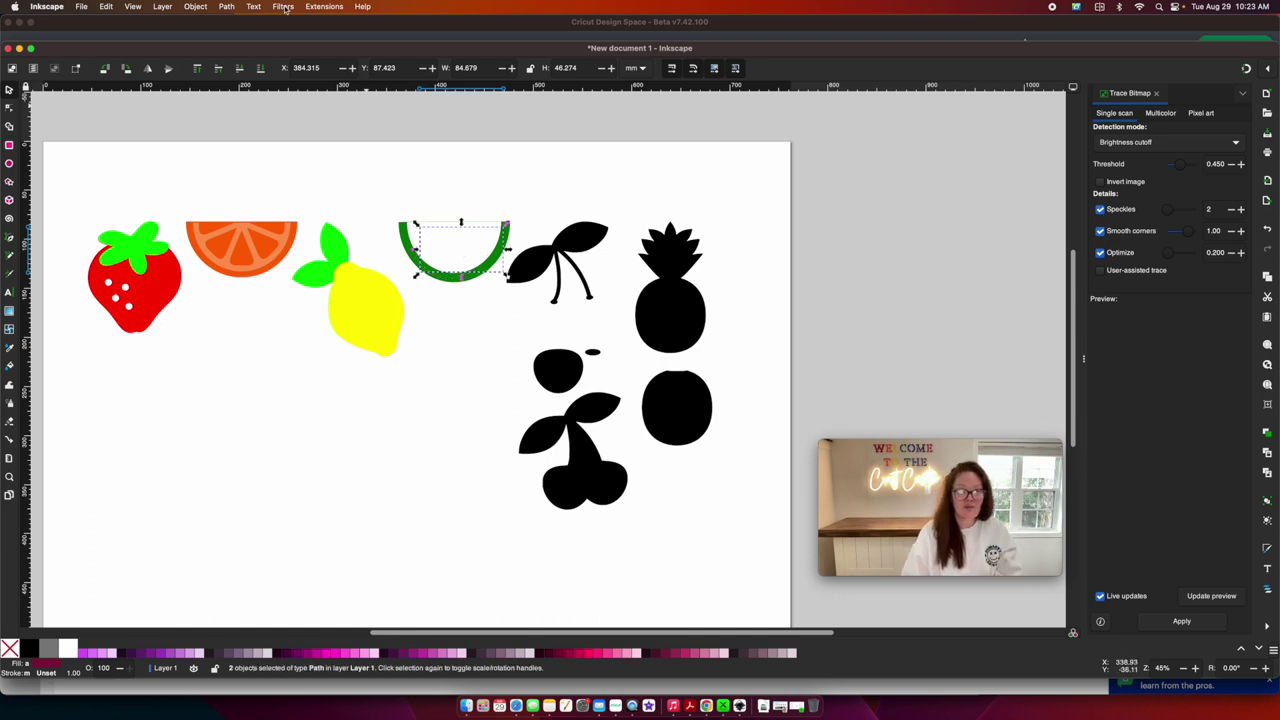
pyautogui.click(201, 69)
pyautogui.click(423, 349)
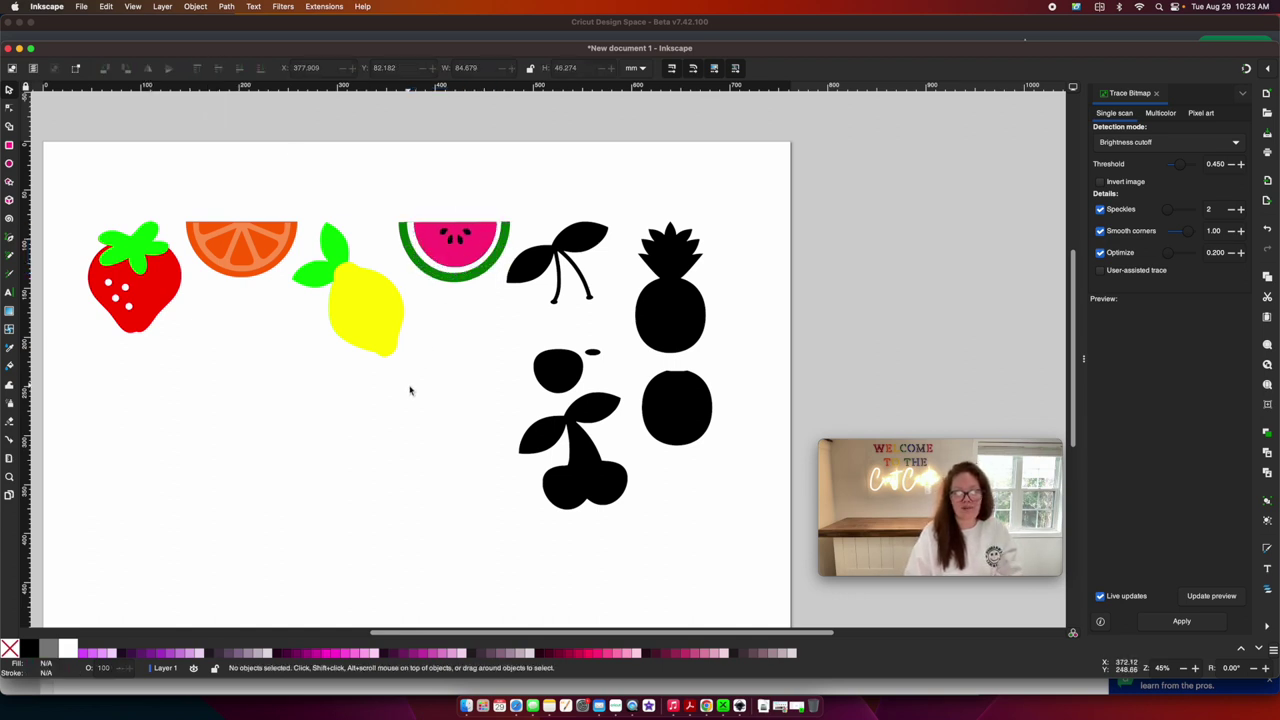
# Fill the cherry leaves and stems shape with bright green
pyautogui.hscroll(5, 410, 390)
pyautogui.click(457, 243)
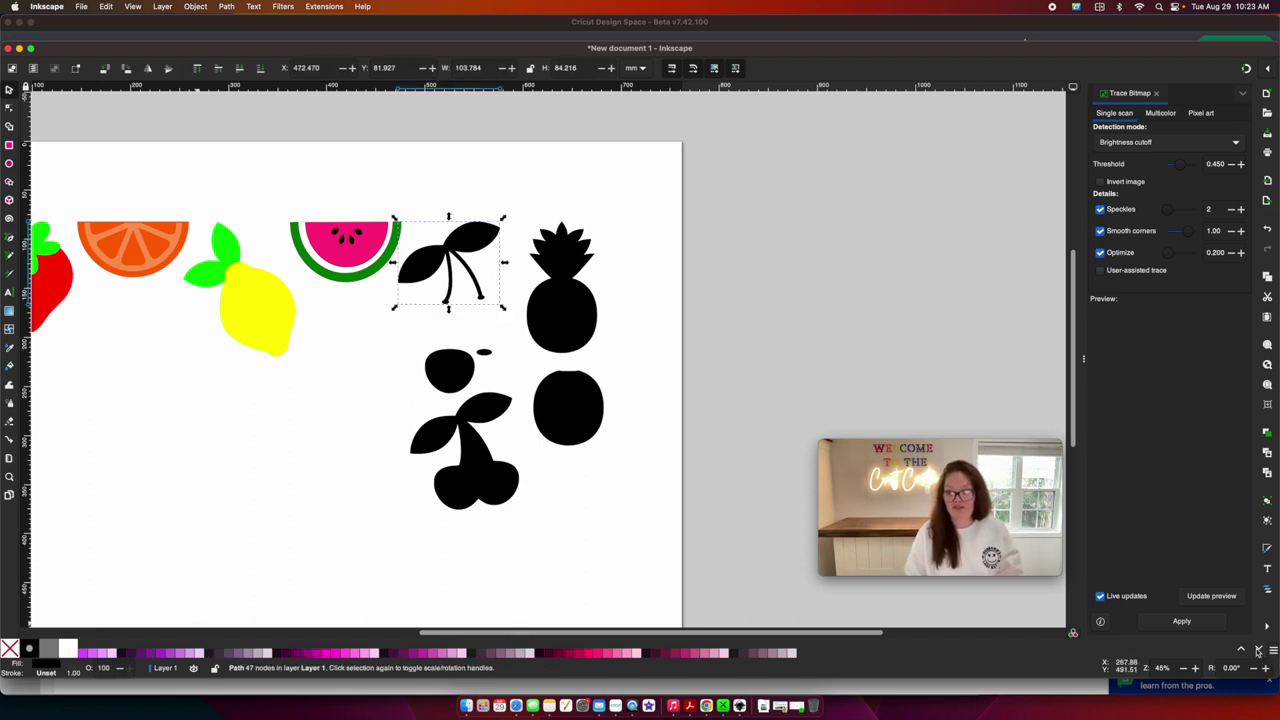
pyautogui.scroll(-4, 1258, 650)
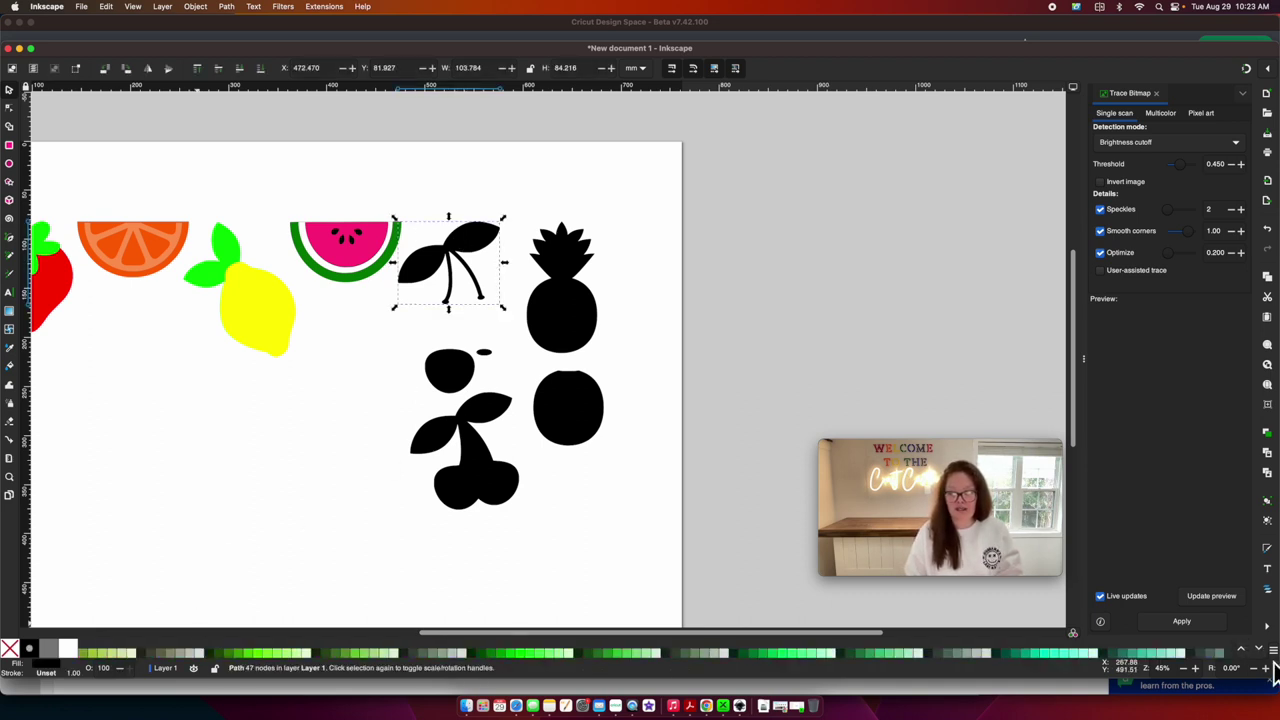
pyautogui.scroll(4, 1250, 652)
pyautogui.click(240, 652)
# Fill the full cherry silhouette with red and subtract the black wedge between its stems with Difference
pyautogui.click(437, 441)
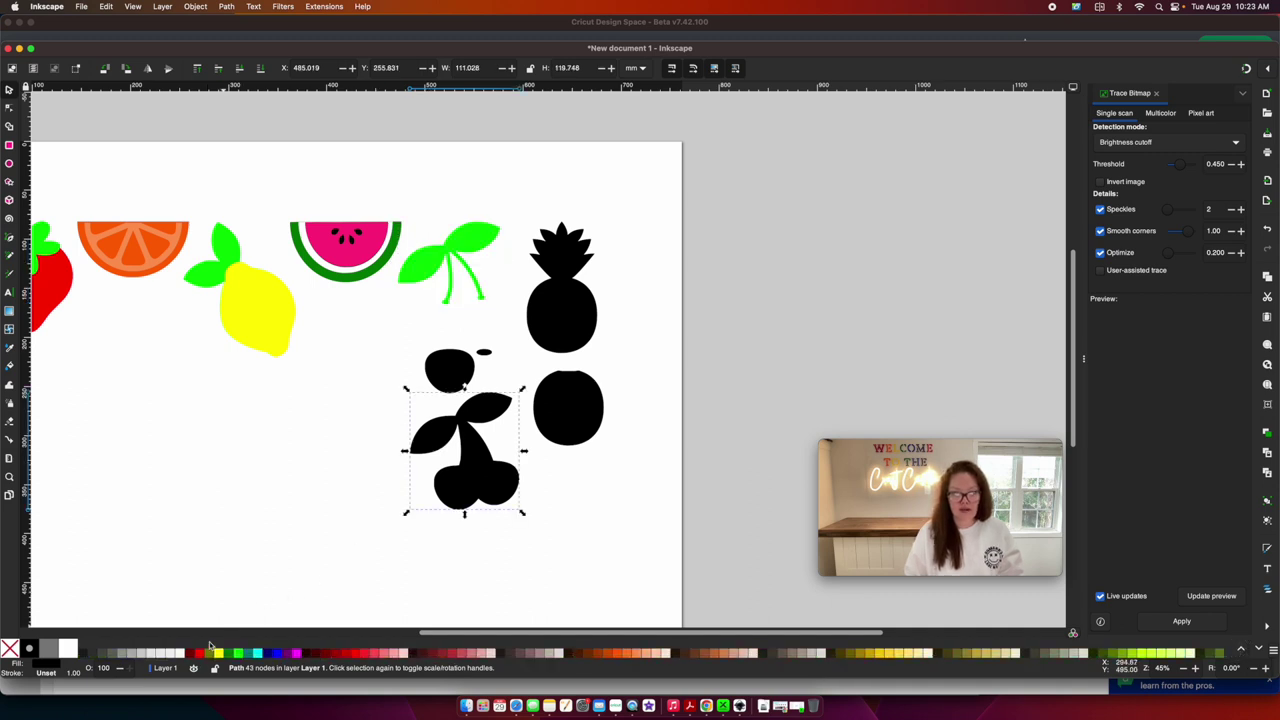
pyautogui.click(198, 652)
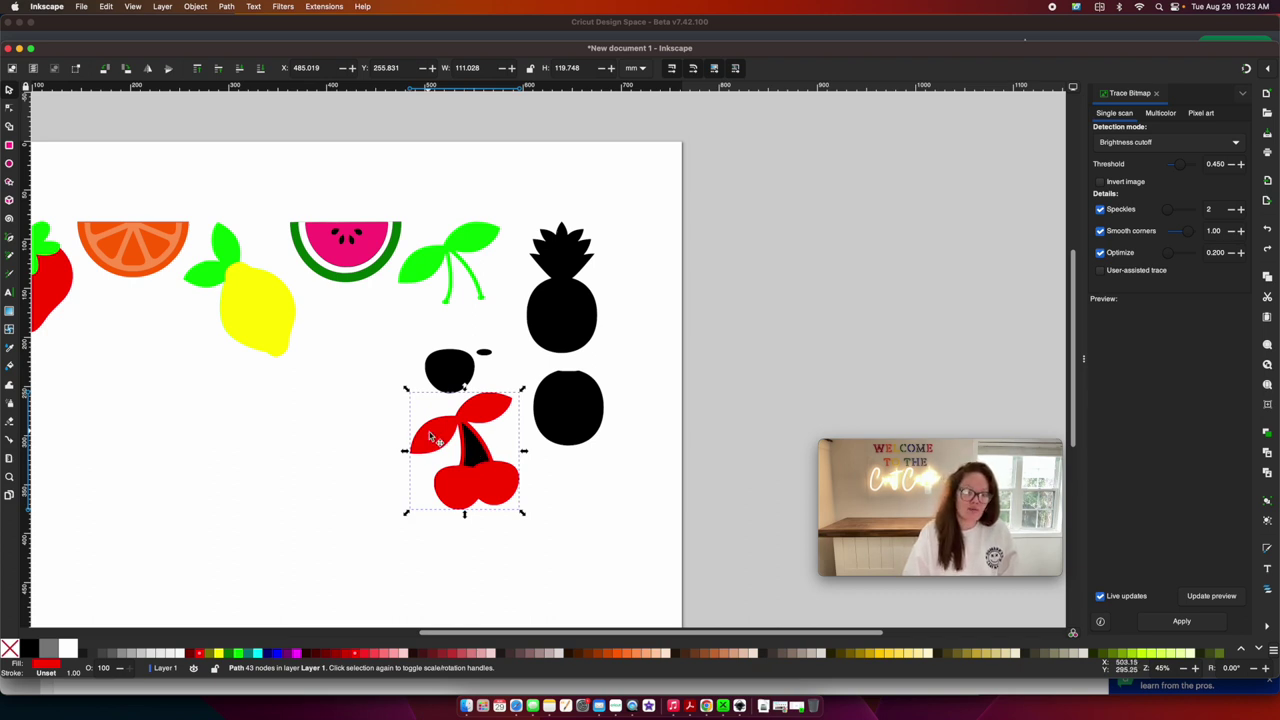
pyautogui.keyDown('shift'); pyautogui.click(484, 459); pyautogui.keyUp('shift')
pyautogui.press('super+minus')
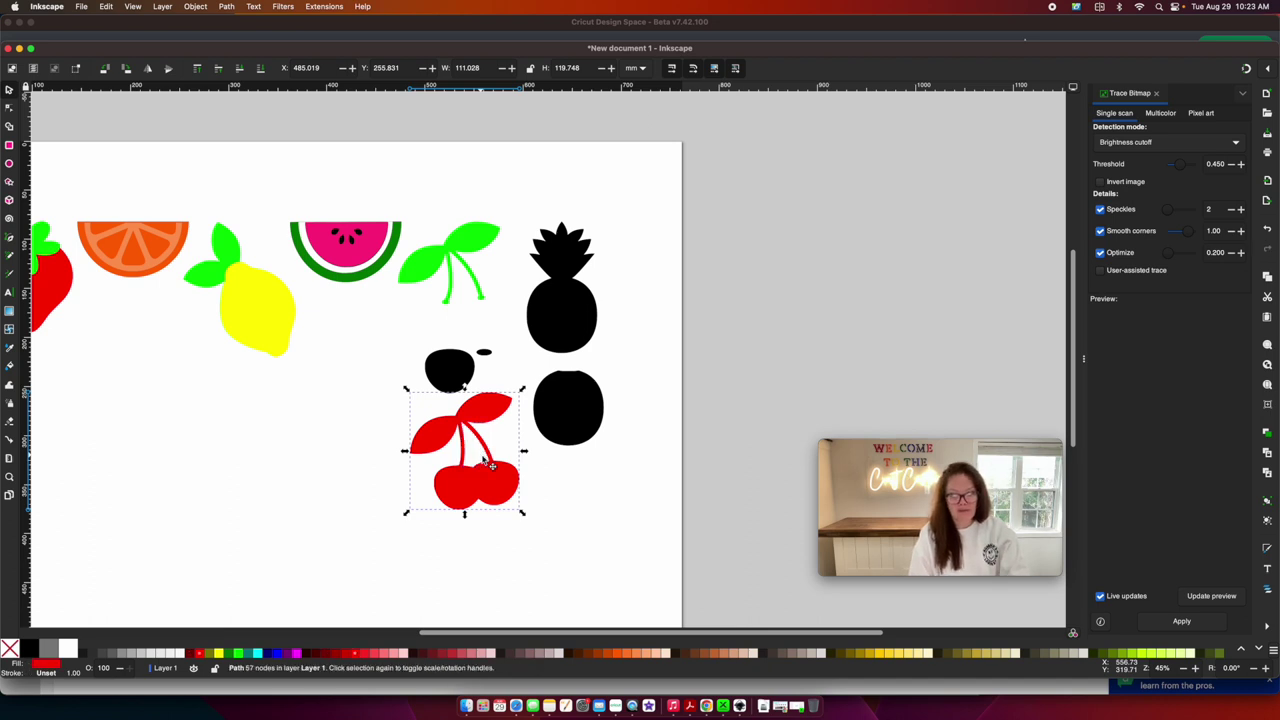
# Fill the single cherry shape and the small oval beside it with red and merge them into one path
pyautogui.click(455, 372)
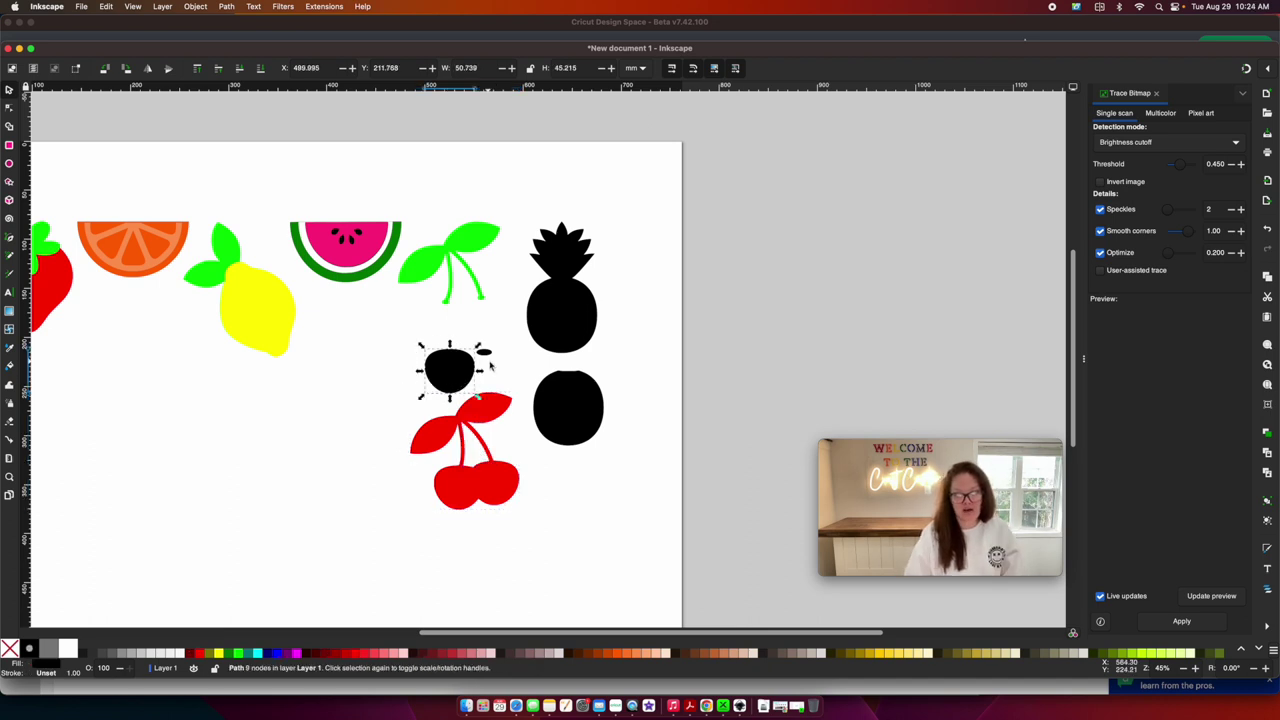
pyautogui.keyDown('shift'); pyautogui.click(487, 354); pyautogui.keyUp('shift')
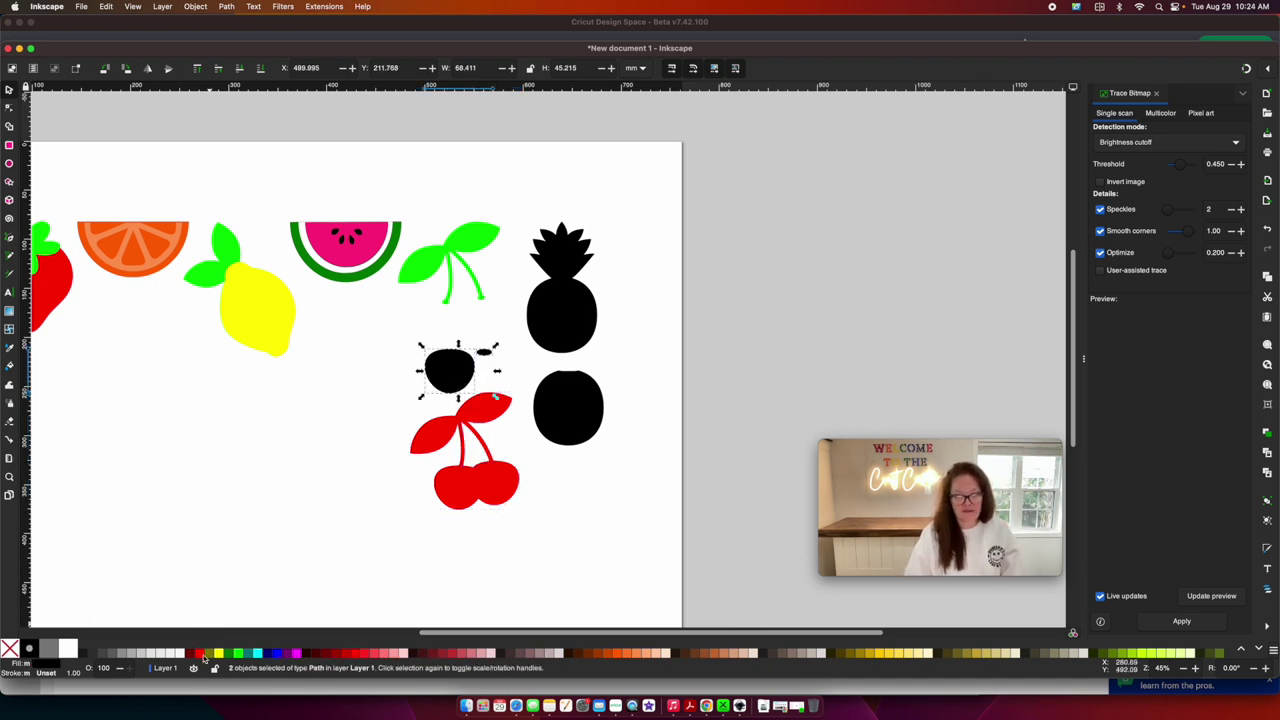
pyautogui.click(201, 656)
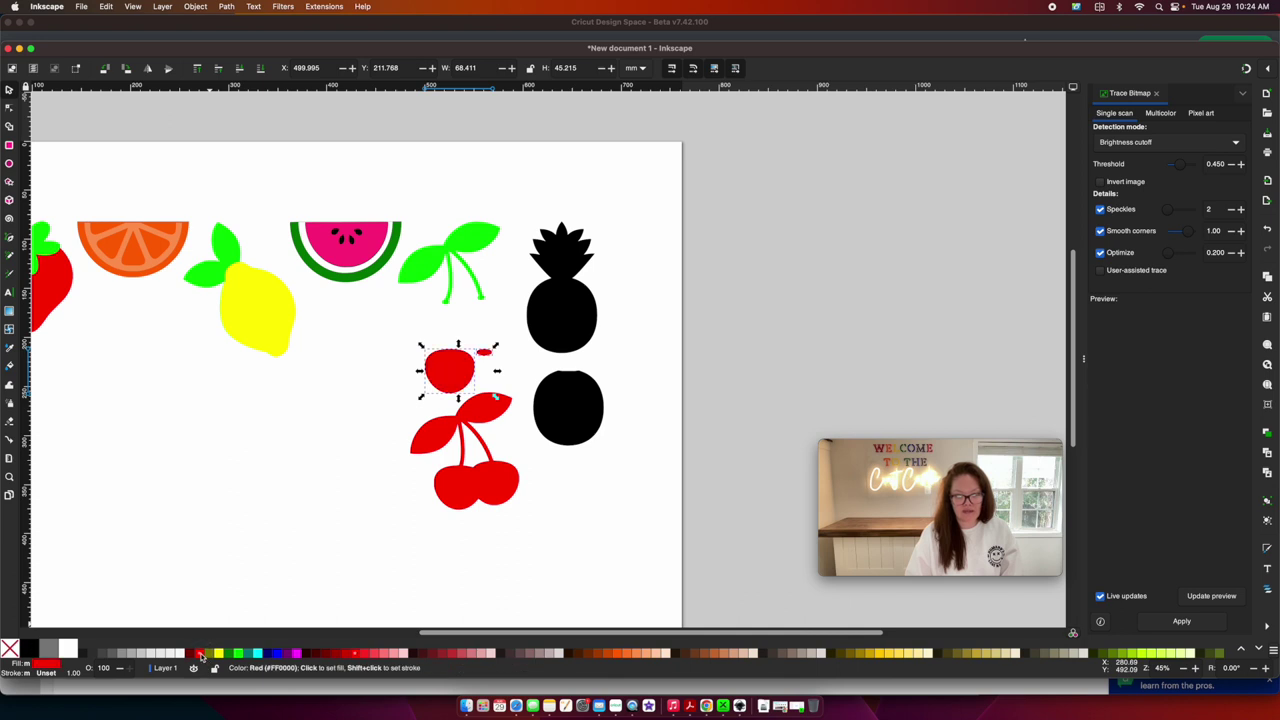
pyautogui.click(436, 383)
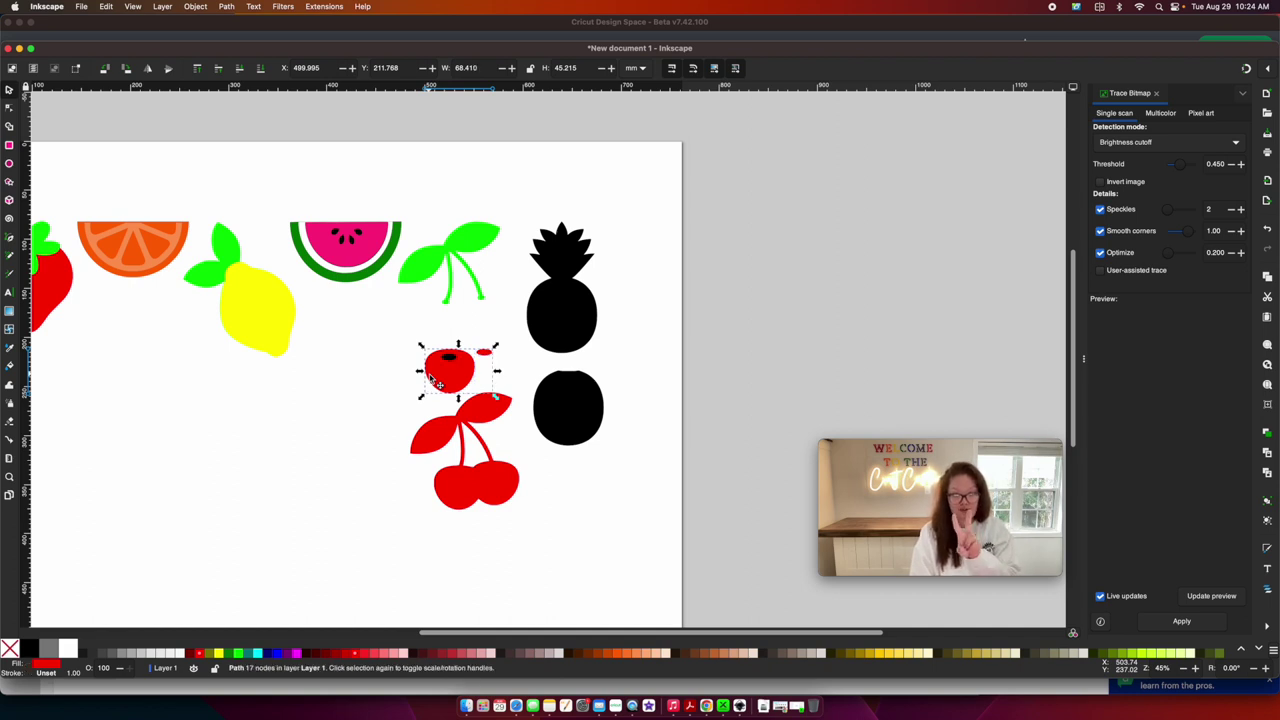
# Subtract the small black oval from the single red cherry shape with Difference
pyautogui.press('Escape')
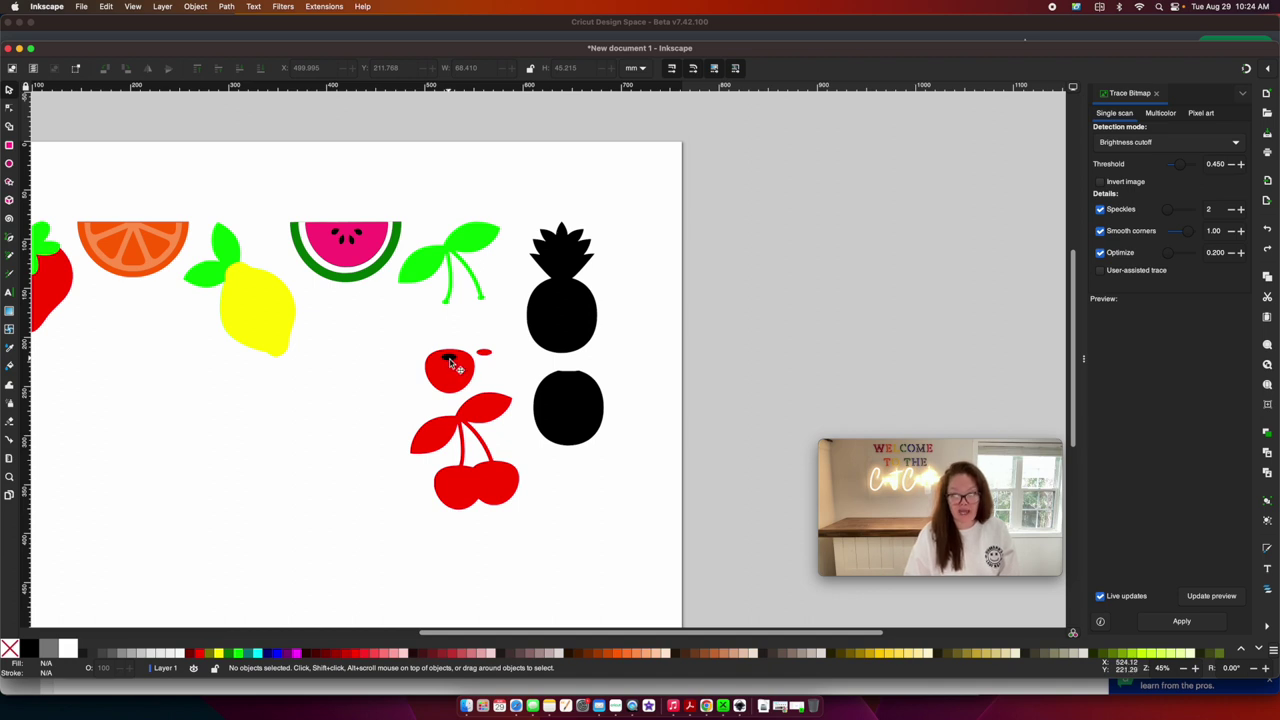
pyautogui.click(451, 365)
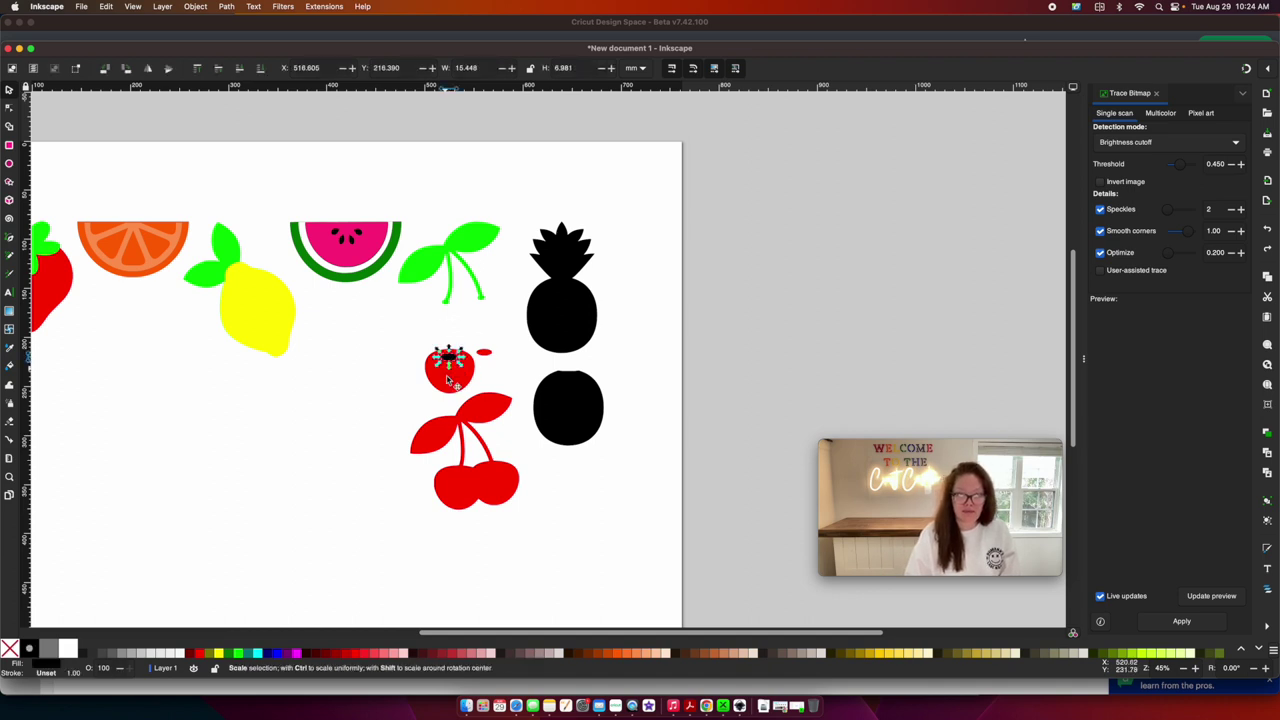
pyautogui.keyDown('shift'); pyautogui.click(450, 390); pyautogui.keyUp('shift')
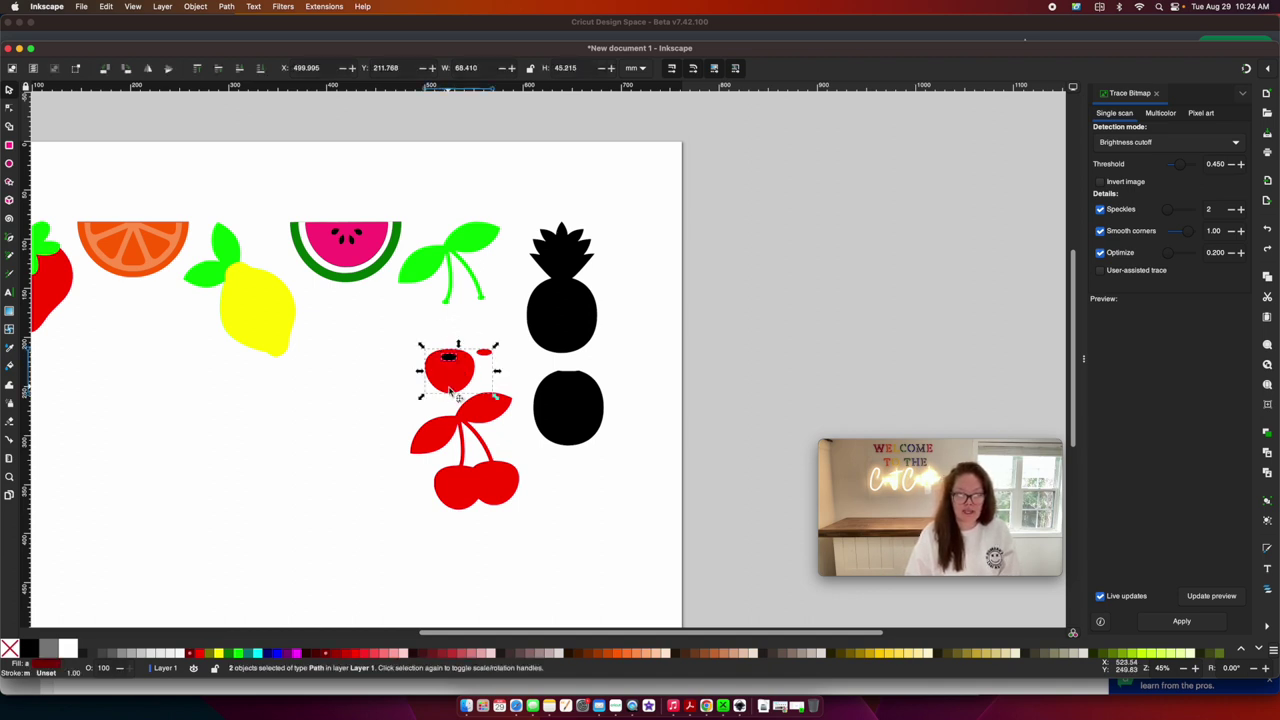
pyautogui.press('super+minus')
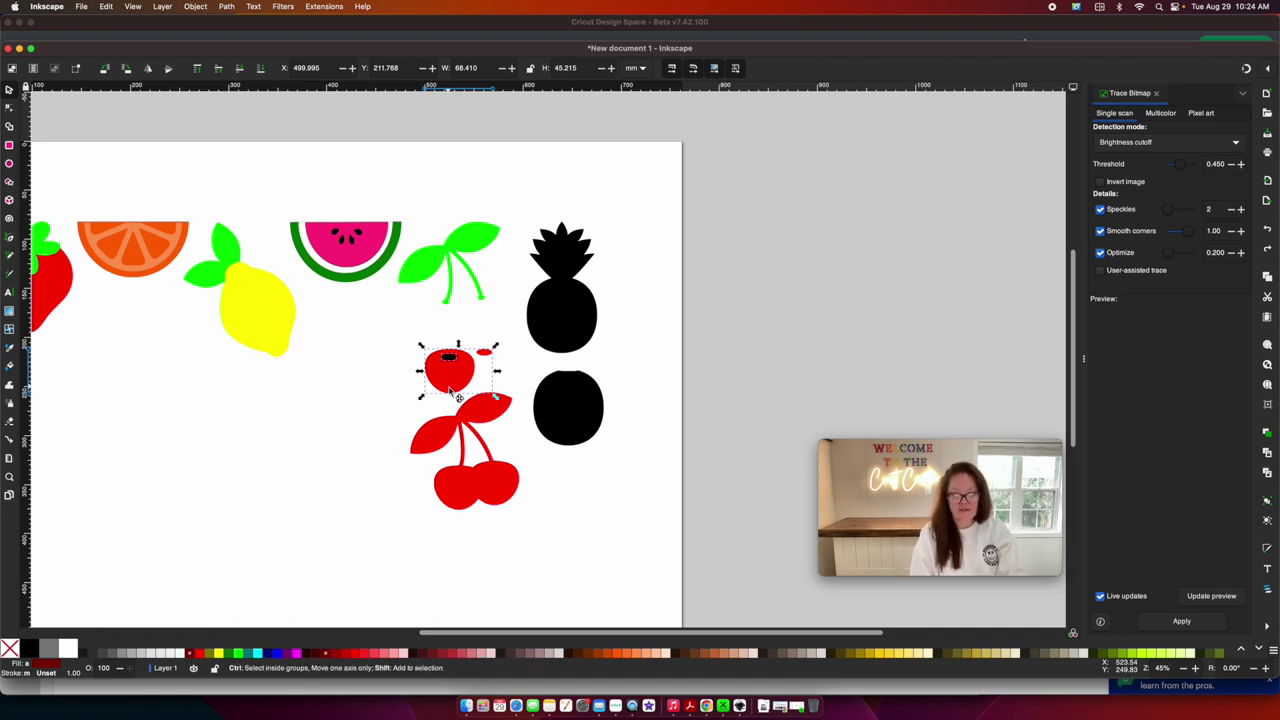
# Place the single cherry in a slightly different red, then the green leaves and stems, over the red cherry silhouette
pyautogui.click(390, 450)
pyautogui.click(448, 370)
pyautogui.moveTo(452, 372); pyautogui.dragTo(459, 494)
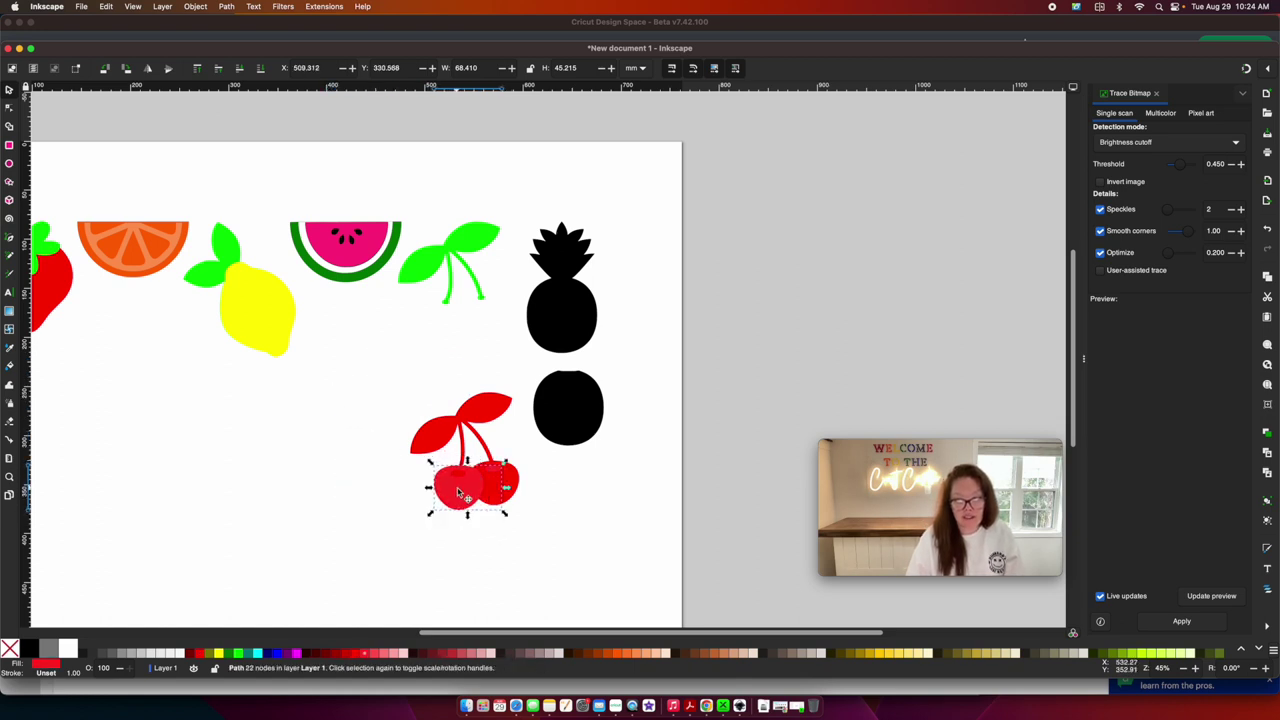
pyautogui.click(465, 243)
pyautogui.moveTo(465, 243); pyautogui.dragTo(483, 417)
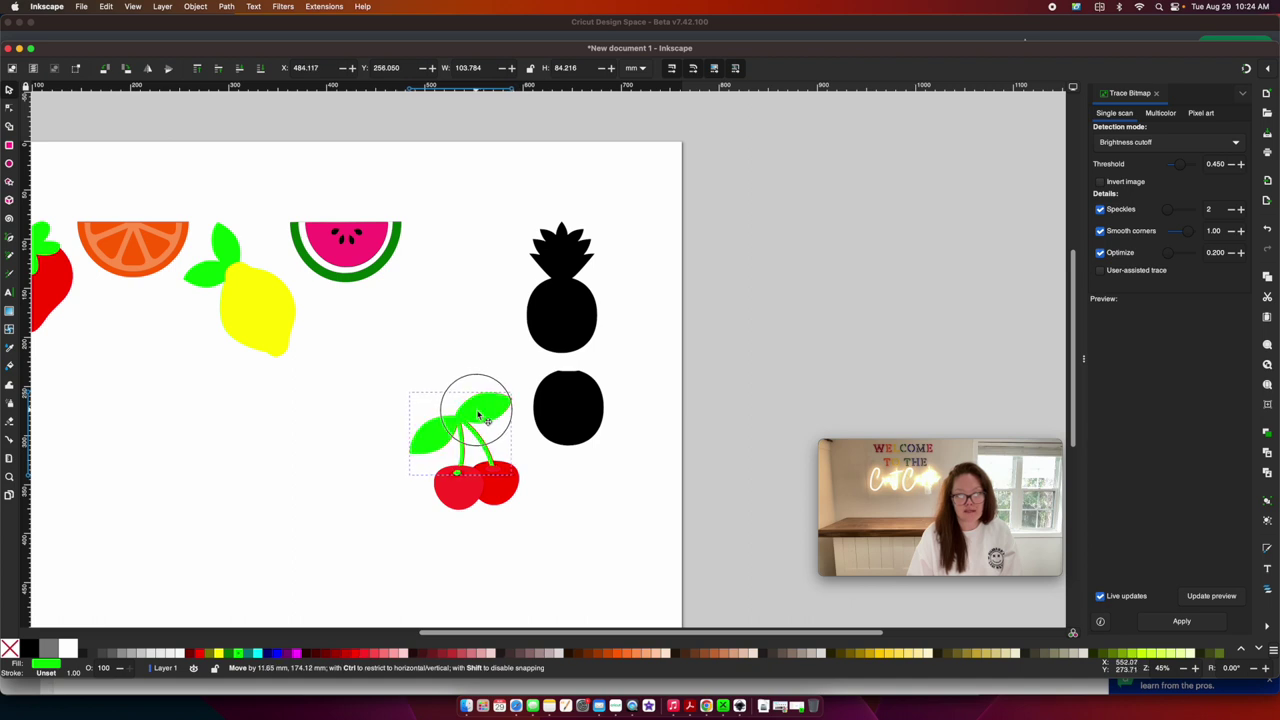
# Select all the stacked cherry pieces and move them up into the garland row between the watermelon and pineapple
pyautogui.click(501, 513)
pyautogui.moveTo(501, 513); pyautogui.dragTo(388, 382)
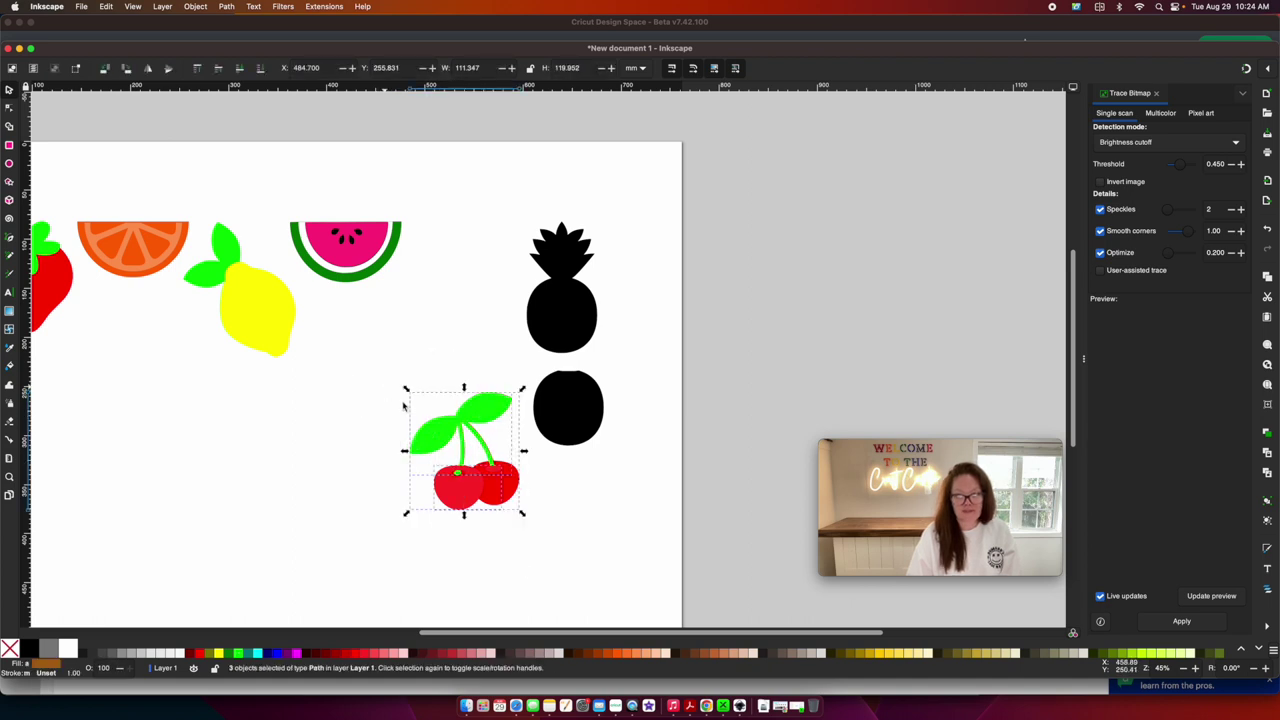
pyautogui.moveTo(460, 437); pyautogui.dragTo(457, 254)
# Fill the full pineapple silhouette with bright green and the separate rounded body below it with yellow
pyautogui.click(548, 323)
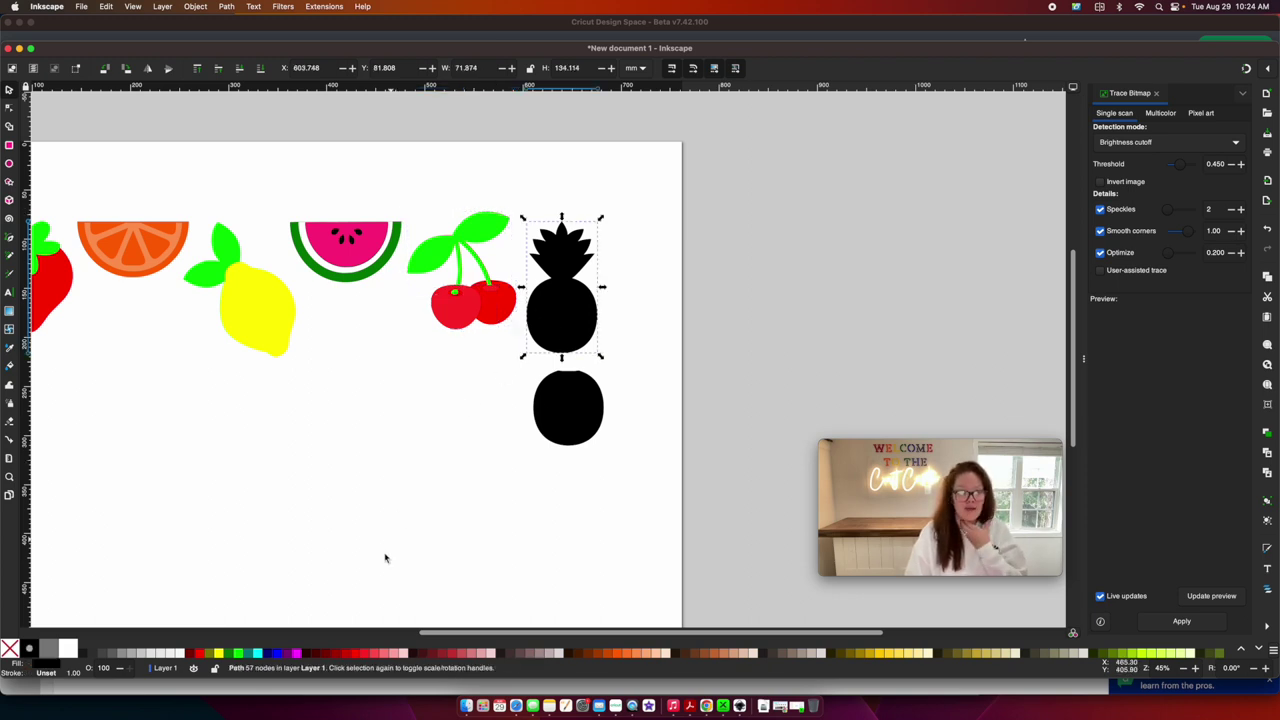
pyautogui.click(239, 654)
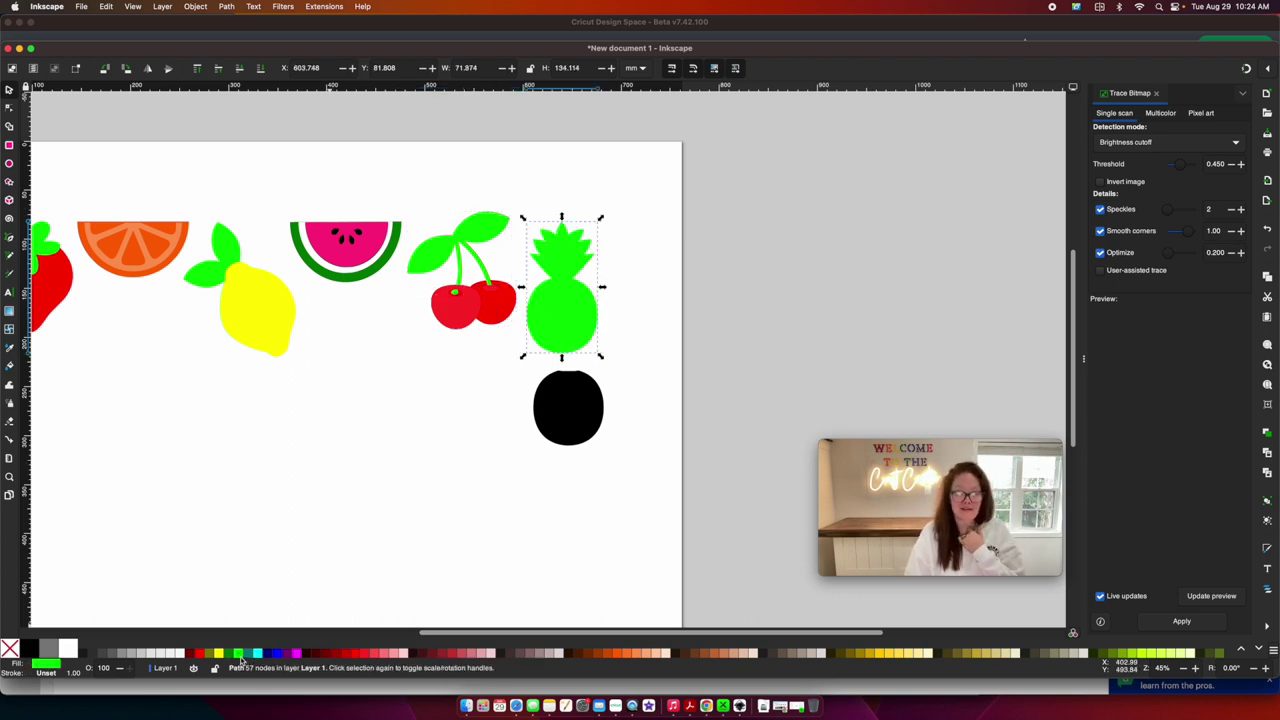
pyautogui.click(587, 381)
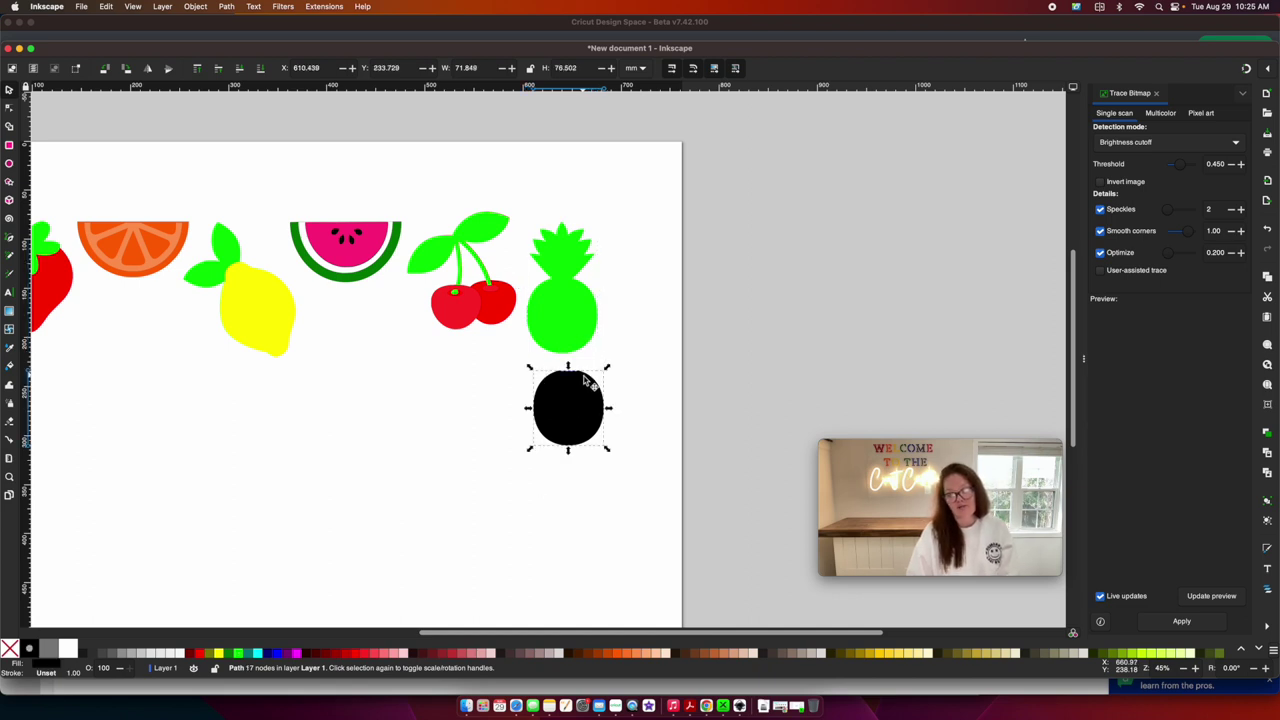
pyautogui.click(218, 652)
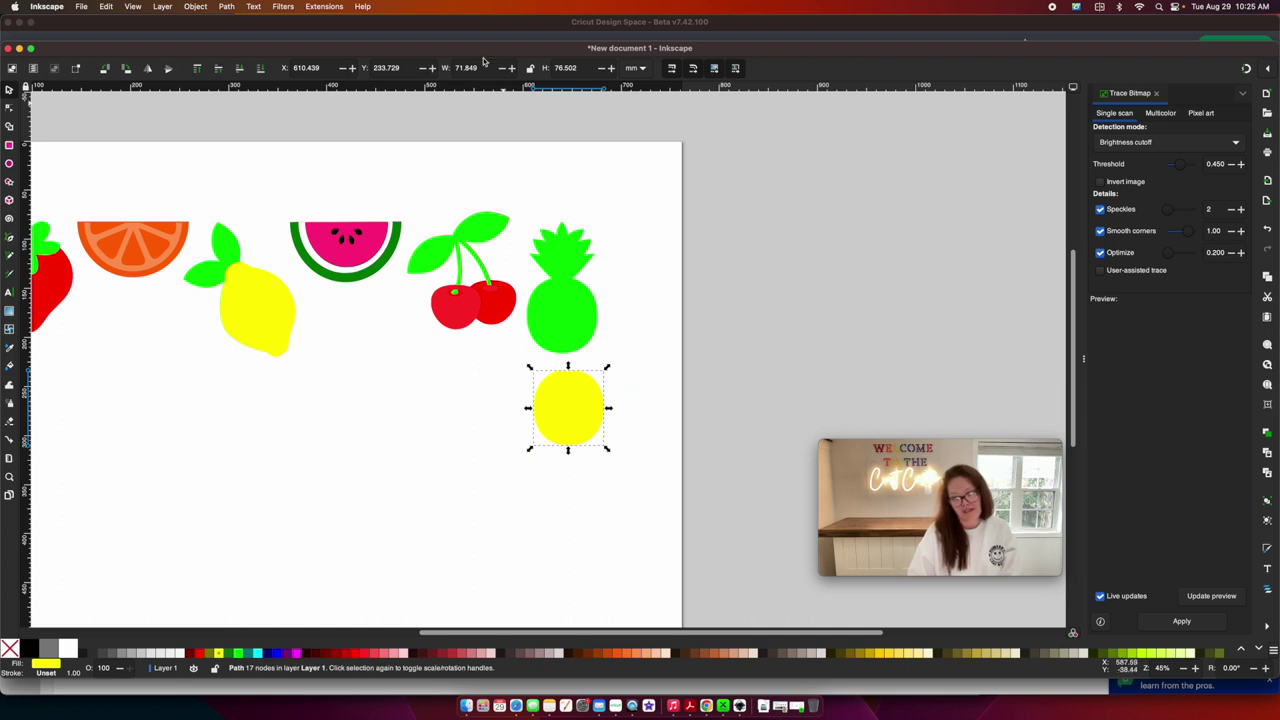
# Lower the yellow pineapple body to the bottom, then combine its black triangle marks and subtract them from it
pyautogui.click(262, 69)
pyautogui.moveTo(632, 494); pyautogui.dragTo(516, 383)
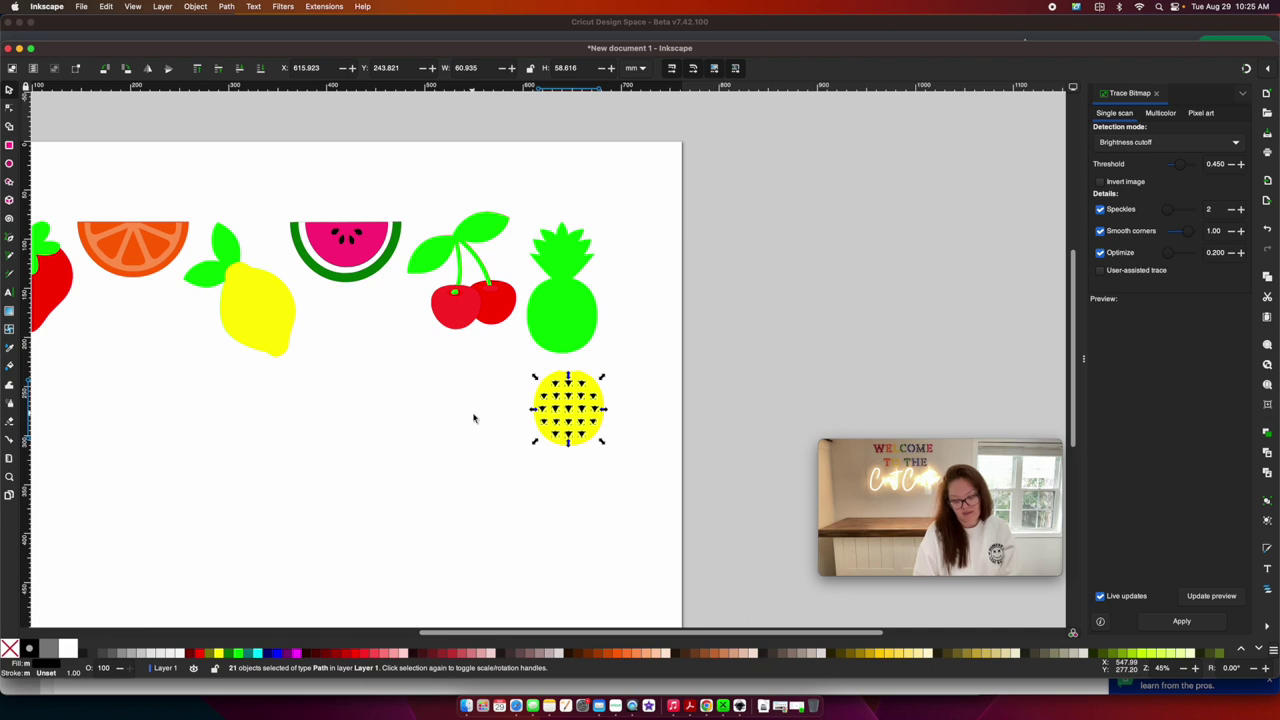
pyautogui.hotkey('ctrl', 'k')
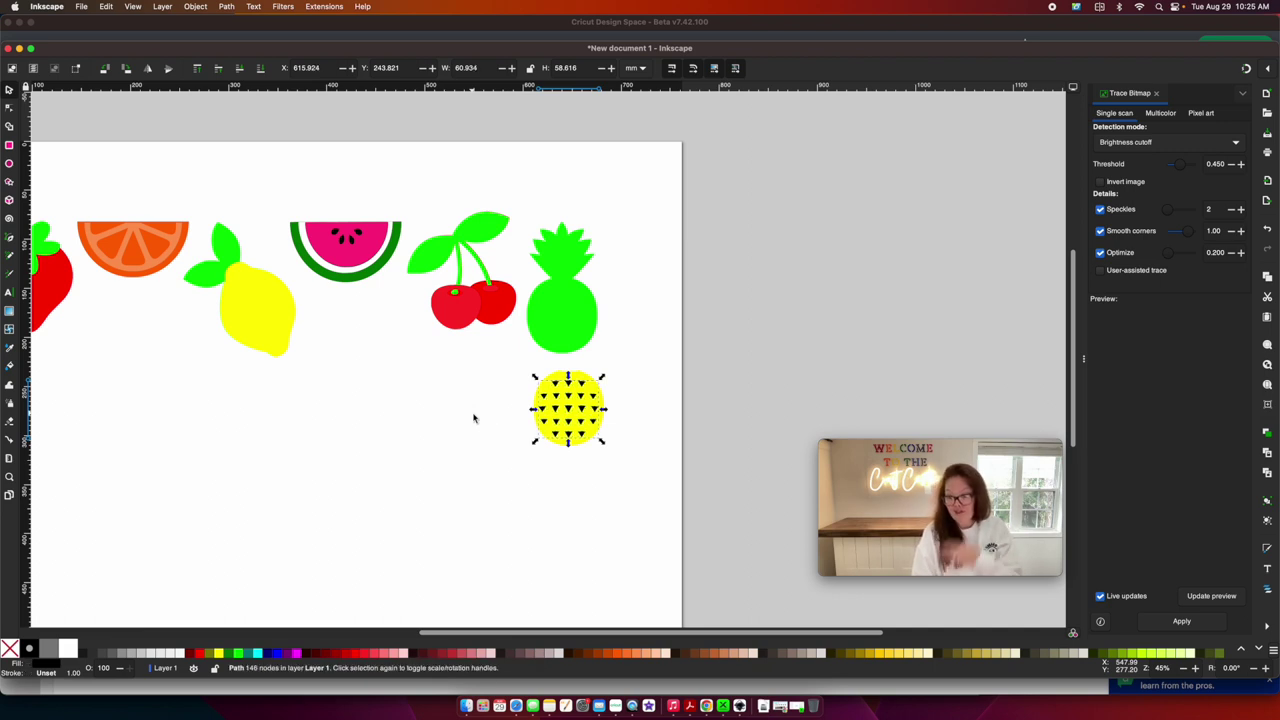
pyautogui.keyDown('shift'); pyautogui.click(588, 420); pyautogui.keyUp('shift')
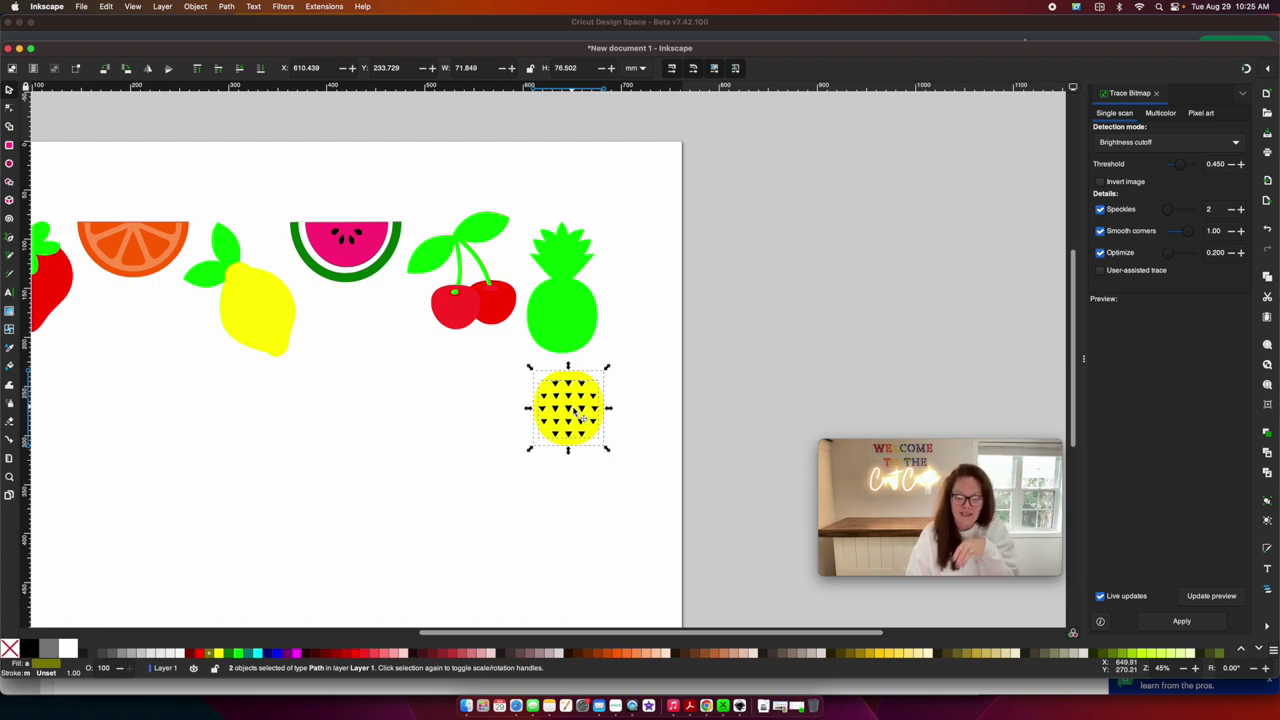
pyautogui.hotkey('ctrl', '-')
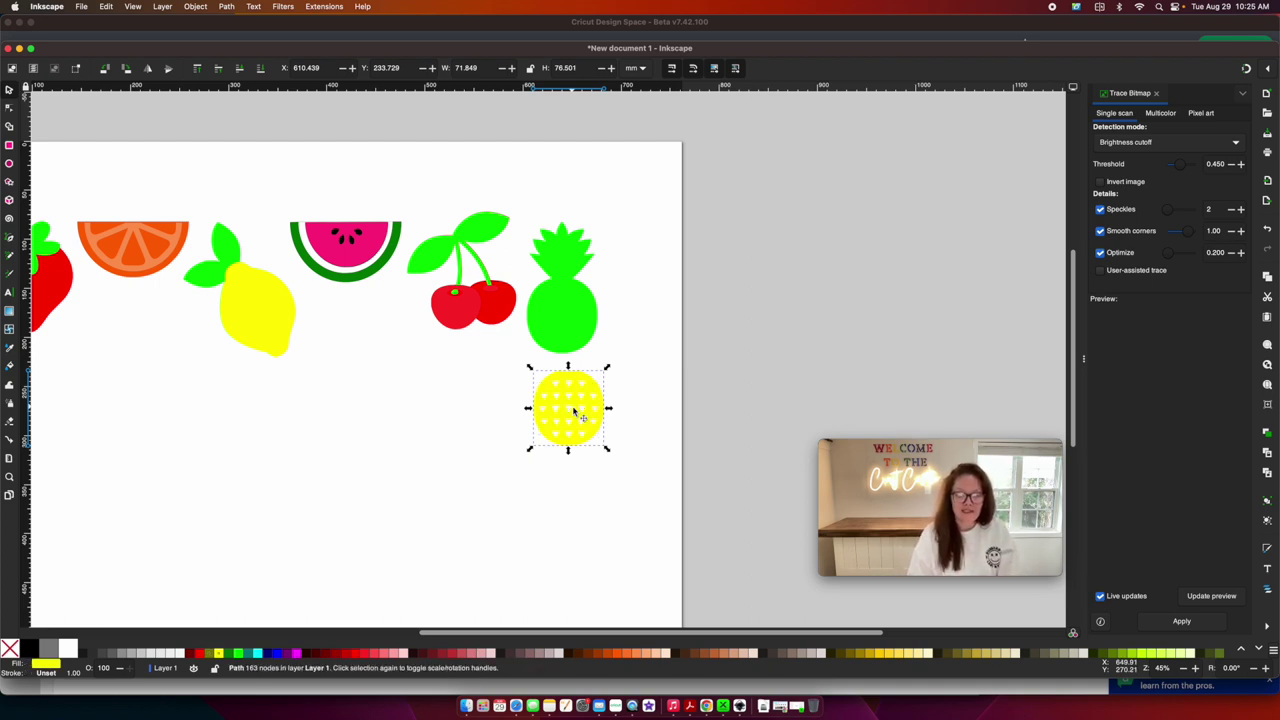
# Move the yellow pineapple body with its cut-outs onto the green silhouette and raise it to the top
pyautogui.moveTo(575, 412); pyautogui.dragTo(563, 316)
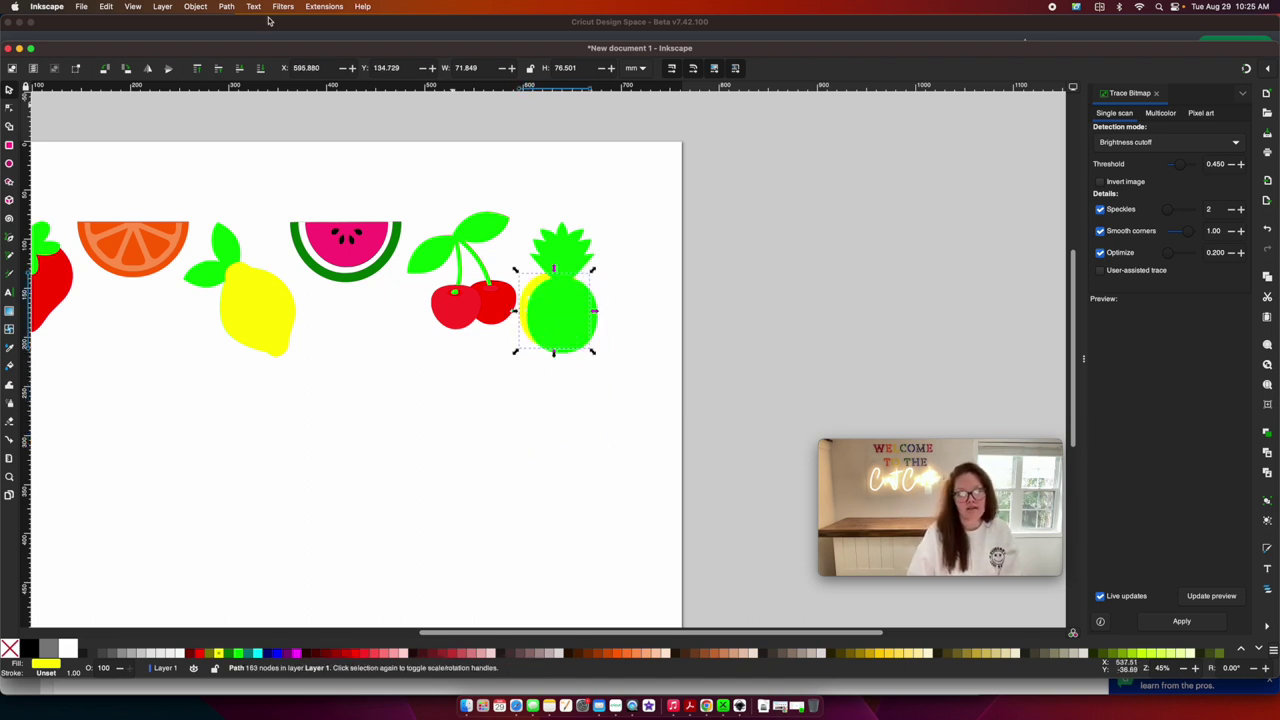
pyautogui.click(199, 68)
pyautogui.click(447, 404)
# Group the strawberry's pieces together, and group the orange slice's pieces as a separate object
pyautogui.hscroll(-3, 447, 404)
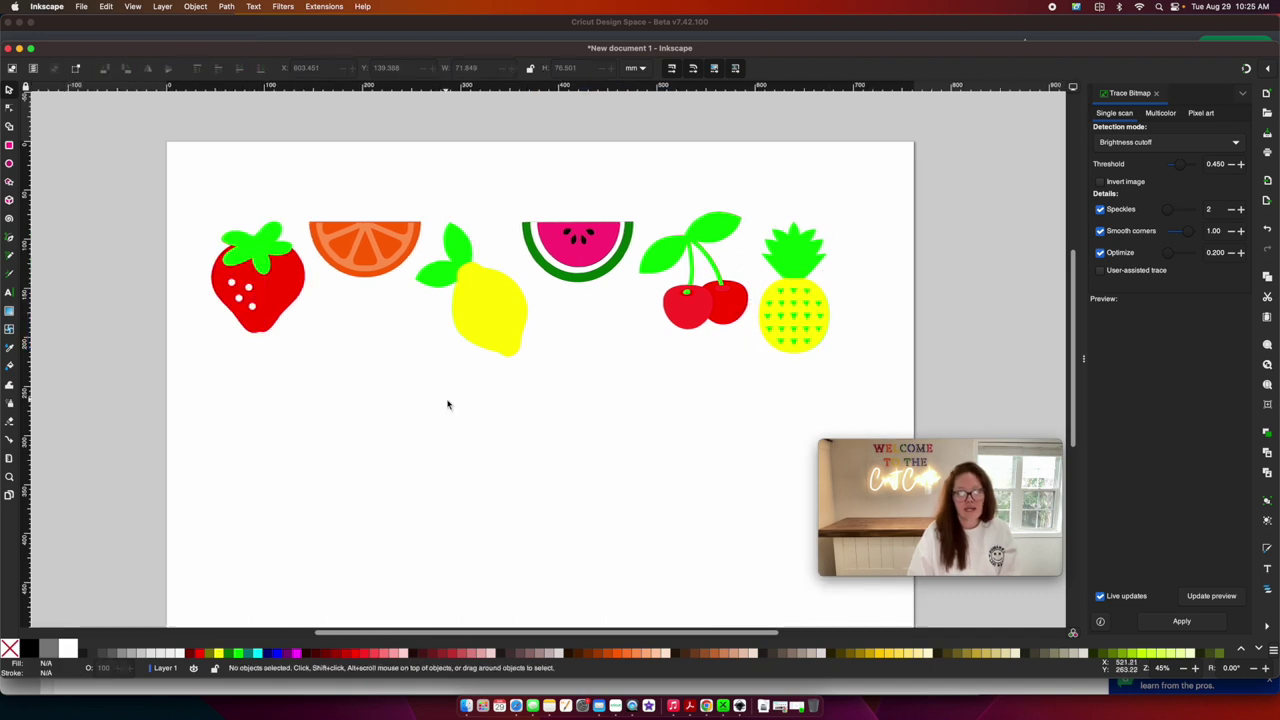
pyautogui.hscroll(1, 447, 404)
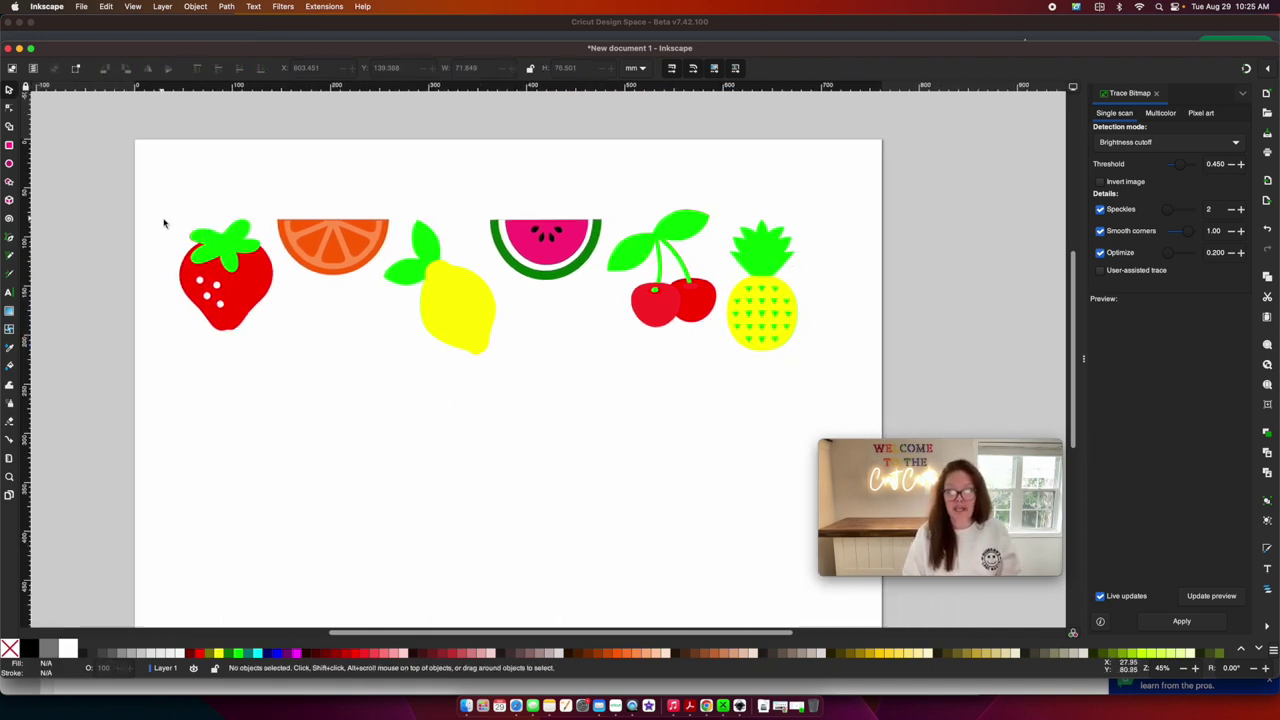
pyautogui.moveTo(159, 203); pyautogui.dragTo(278, 358)
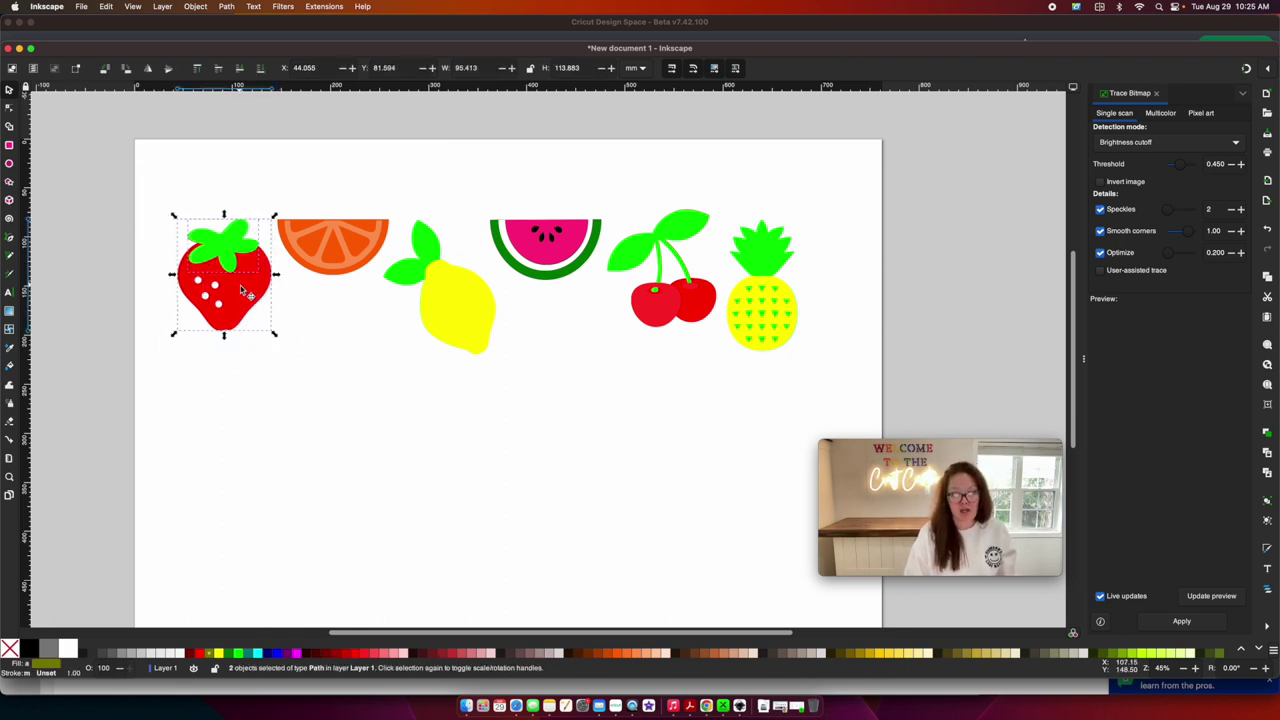
pyautogui.rightClick(240, 289)
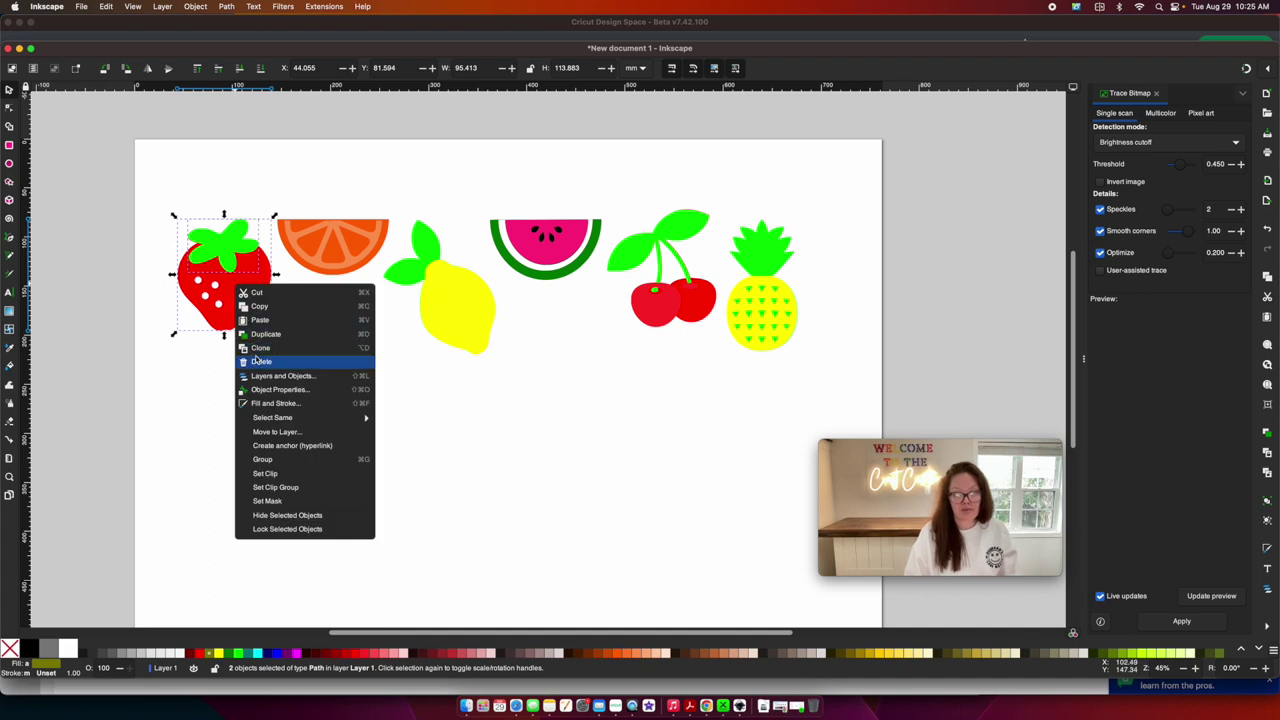
pyautogui.click(258, 306)
pyautogui.moveTo(257, 181); pyautogui.dragTo(371, 280)
pyautogui.rightClick(344, 241)
pyautogui.click(385, 420)
# Group the lemon with its leaves, and group the watermelon slice's layers as a separate object
pyautogui.moveTo(498, 398); pyautogui.dragTo(385, 194)
pyautogui.rightClick(430, 287)
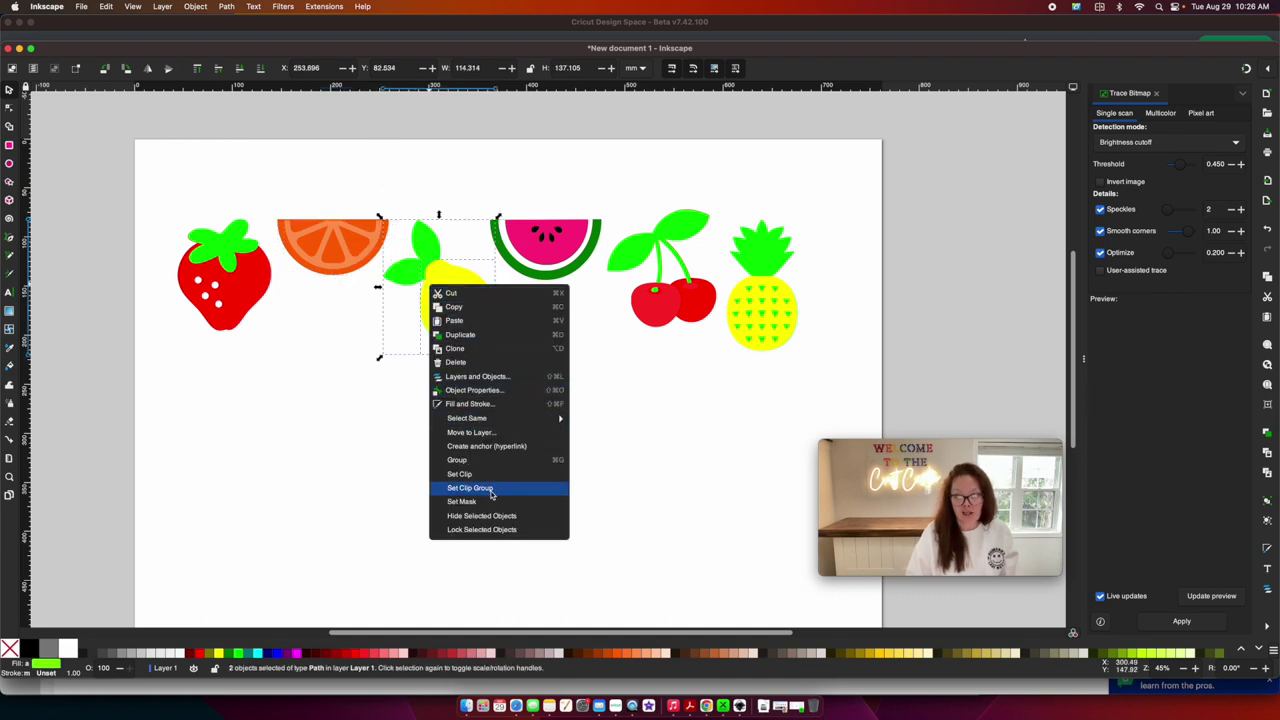
pyautogui.click(458, 459)
pyautogui.moveTo(480, 182); pyautogui.dragTo(640, 335)
pyautogui.rightClick(541, 259)
pyautogui.click(572, 430)
# Group the cherry layers together, and group the pineapple's layers as a separate object
pyautogui.moveTo(597, 187); pyautogui.dragTo(726, 340)
pyautogui.rightClick(678, 283)
pyautogui.click(709, 454)
pyautogui.click(453, 145)
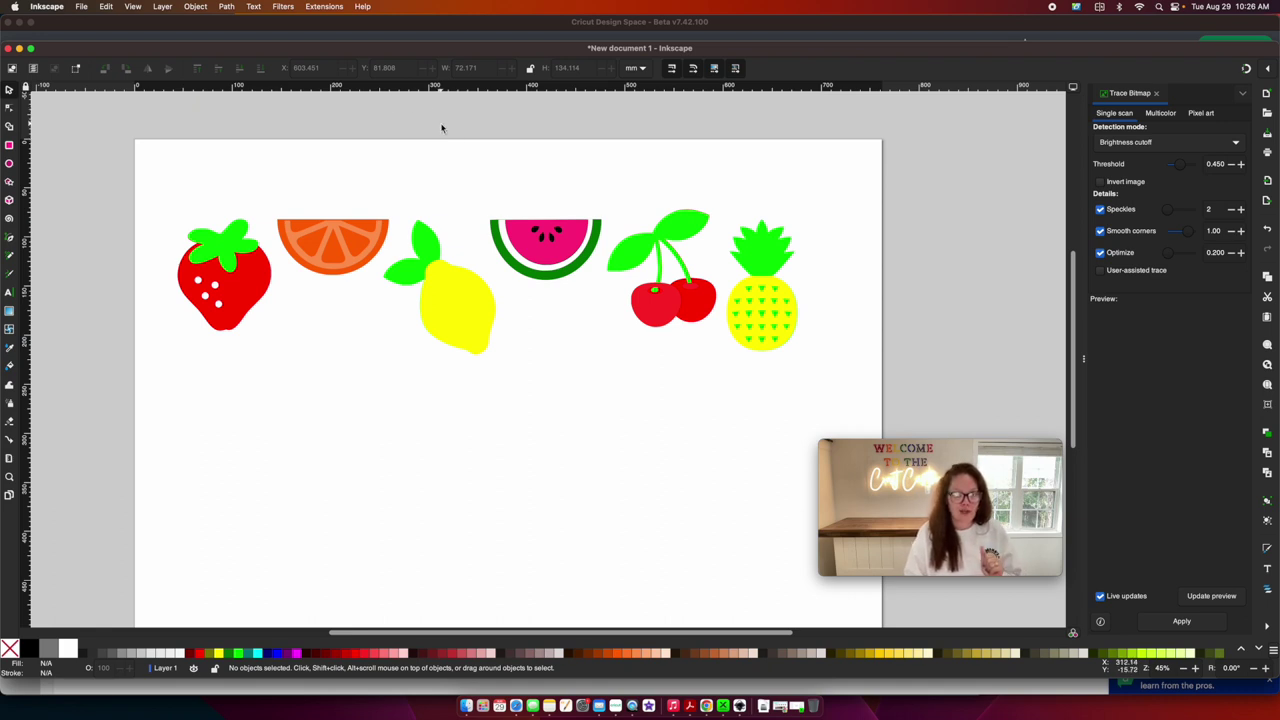
# Save the document to the Desktop as a Plain SVG file named fruity.svg
pyautogui.click(81, 7)
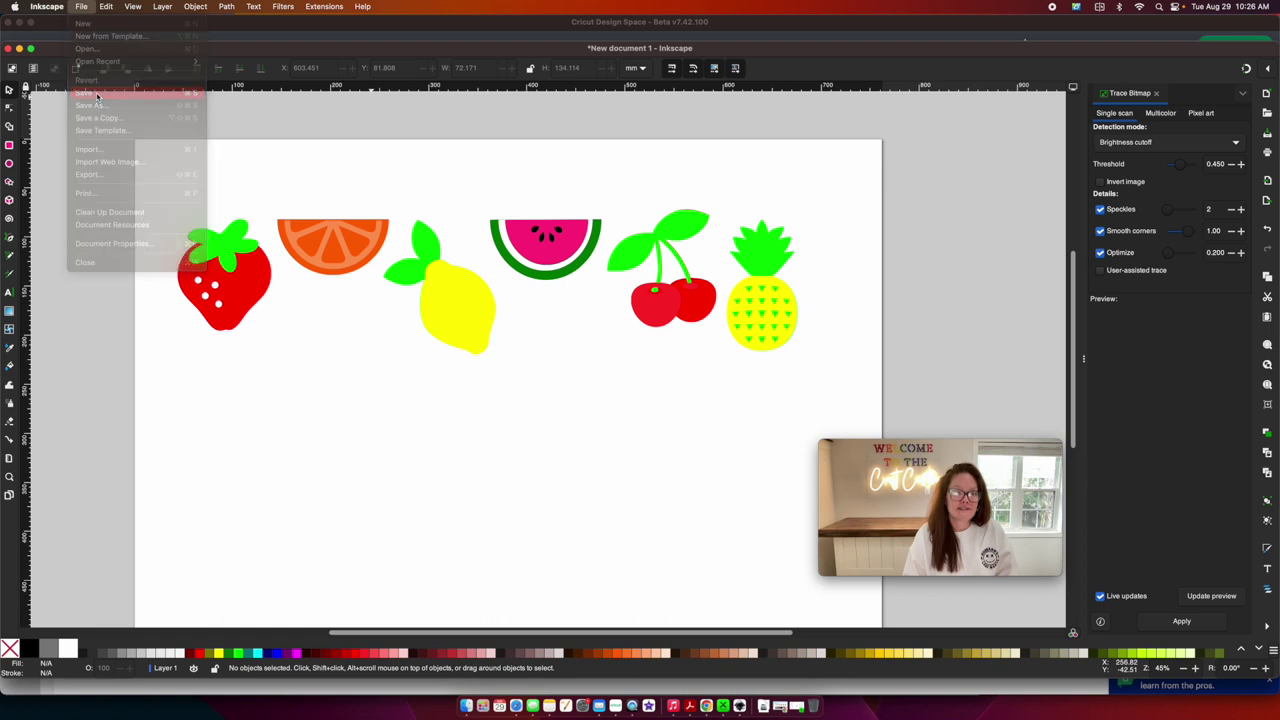
pyautogui.click(97, 94)
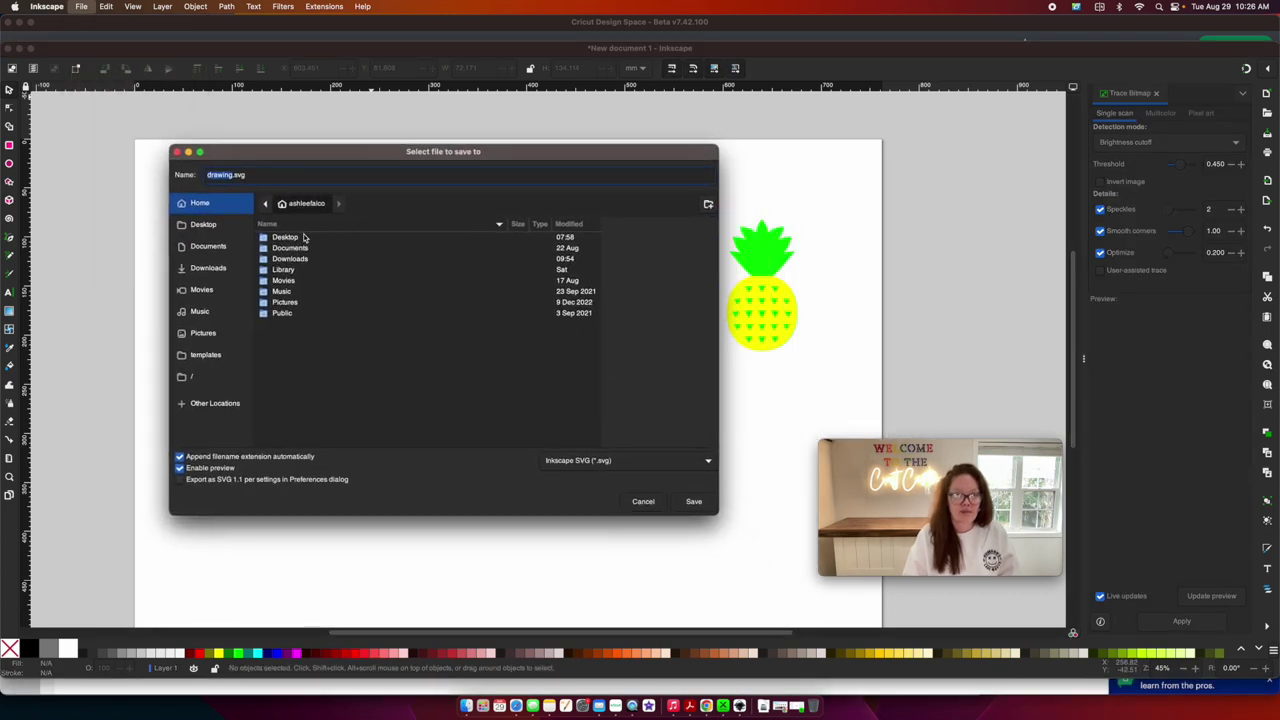
pyautogui.click(574, 461)
pyautogui.click(574, 462)
pyautogui.click(574, 461)
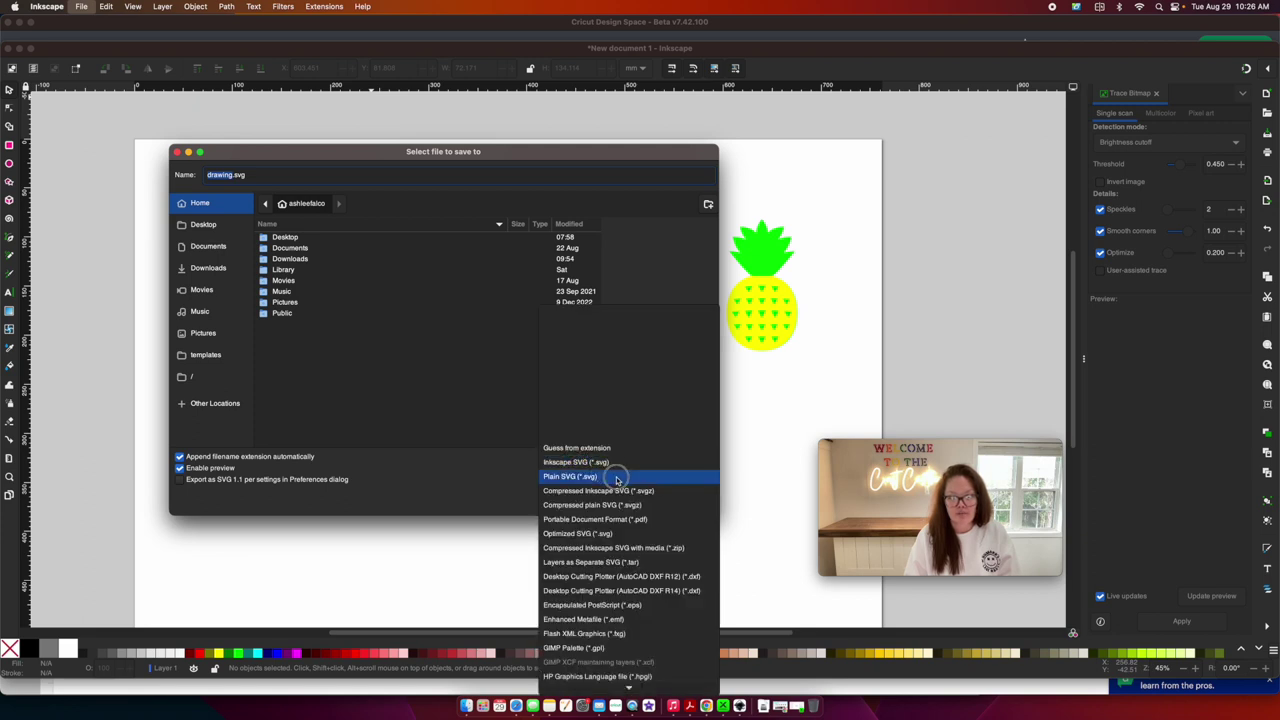
pyautogui.click(617, 478)
pyautogui.write('p')
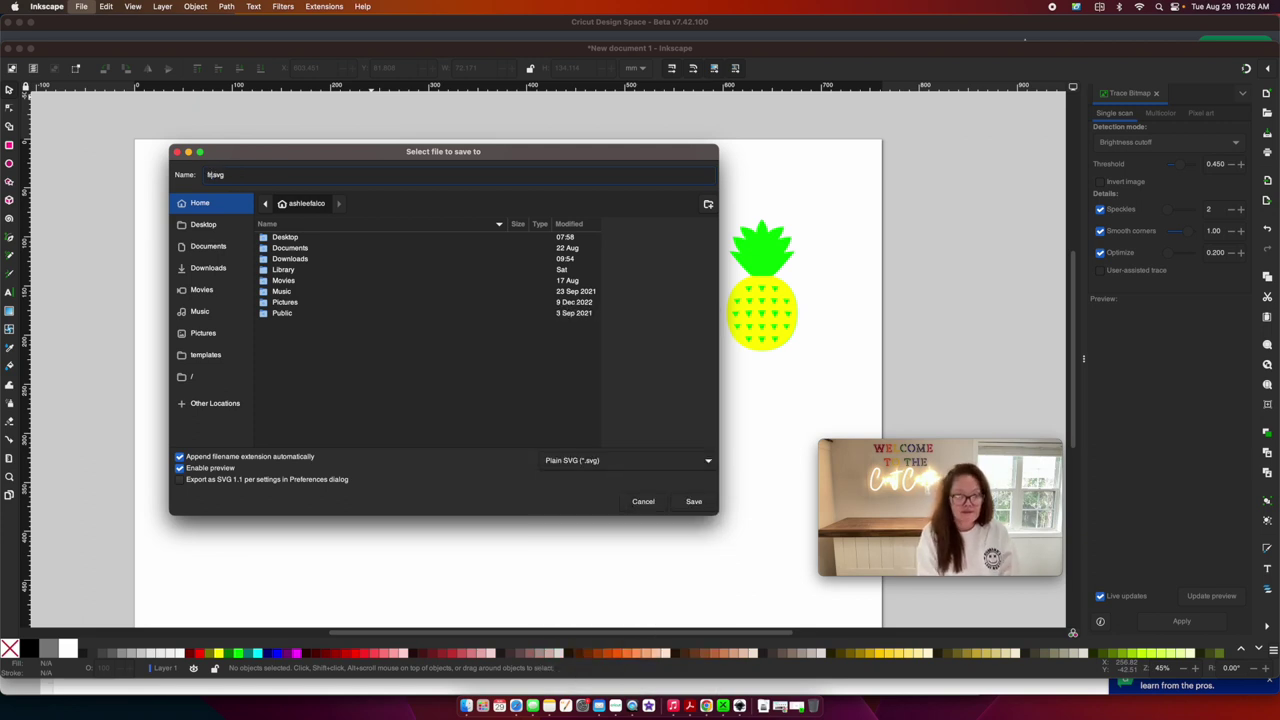
pyautogui.click(281, 241)
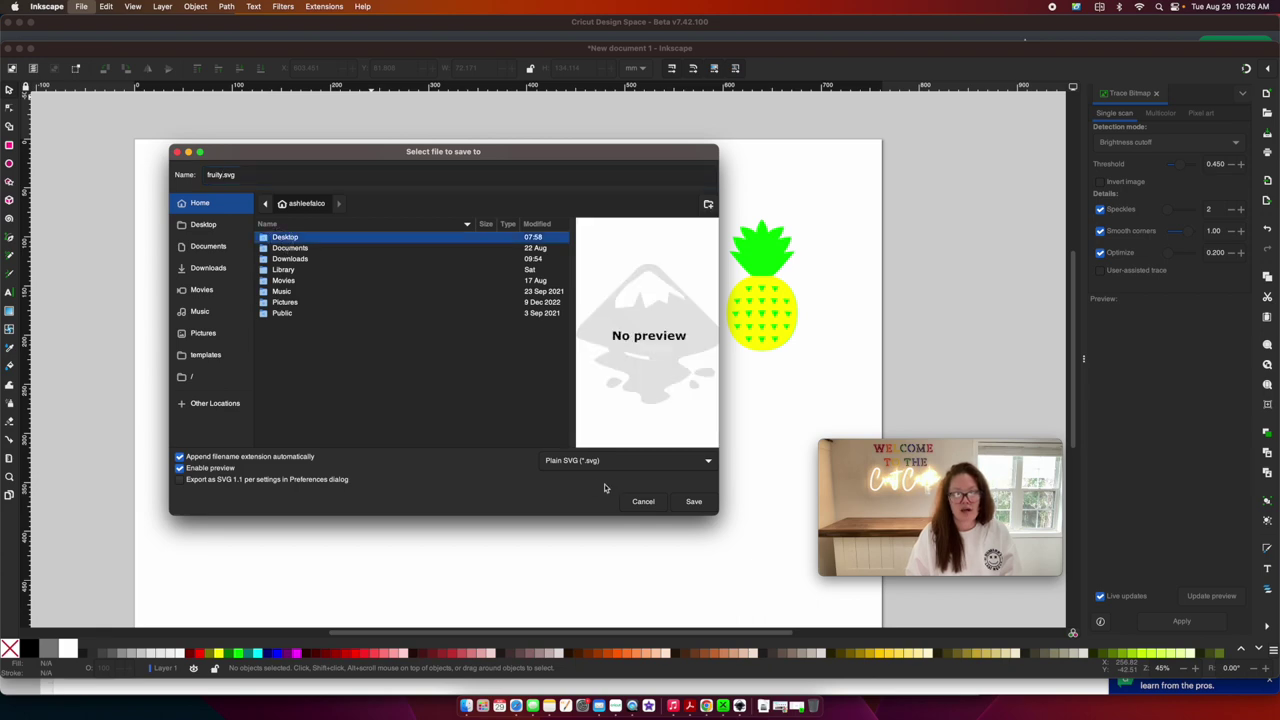
pyautogui.doubleClick(281, 237)
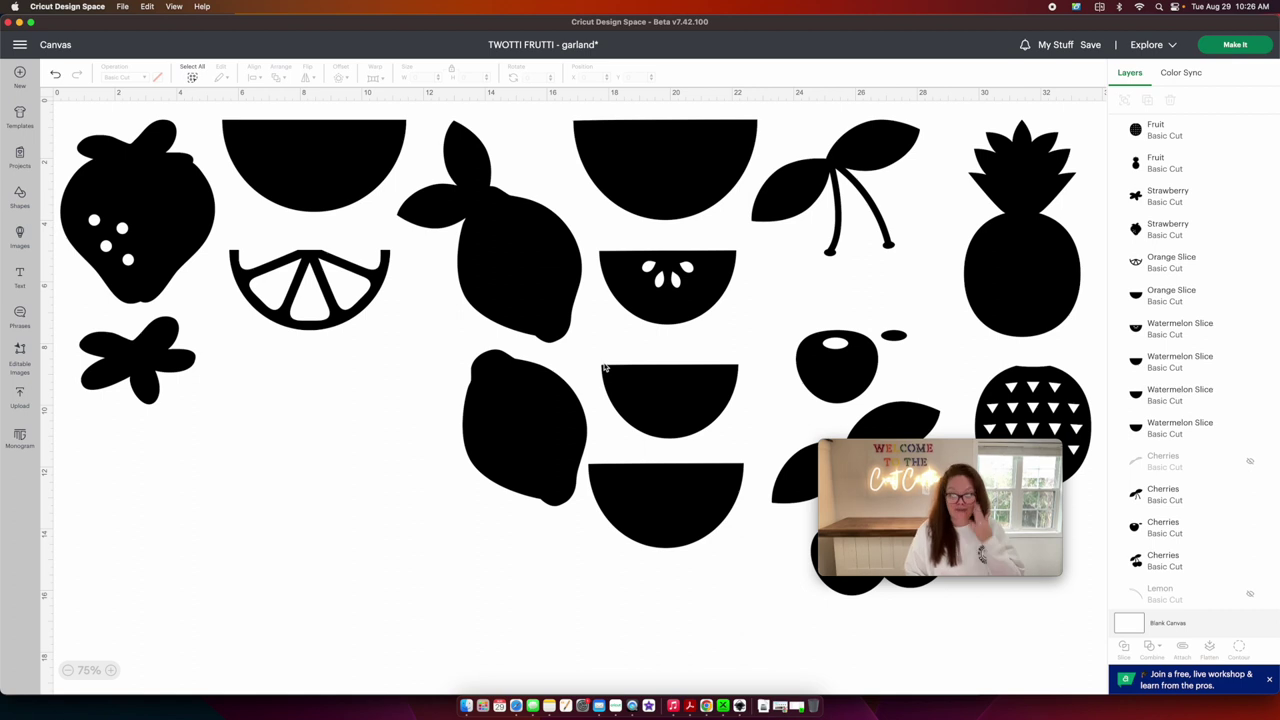
# Switch to Cricut Design Space and delete all the visible black fruit shapes from the canvas
pyautogui.moveTo(940, 480); pyautogui.dragTo(1152, 580)
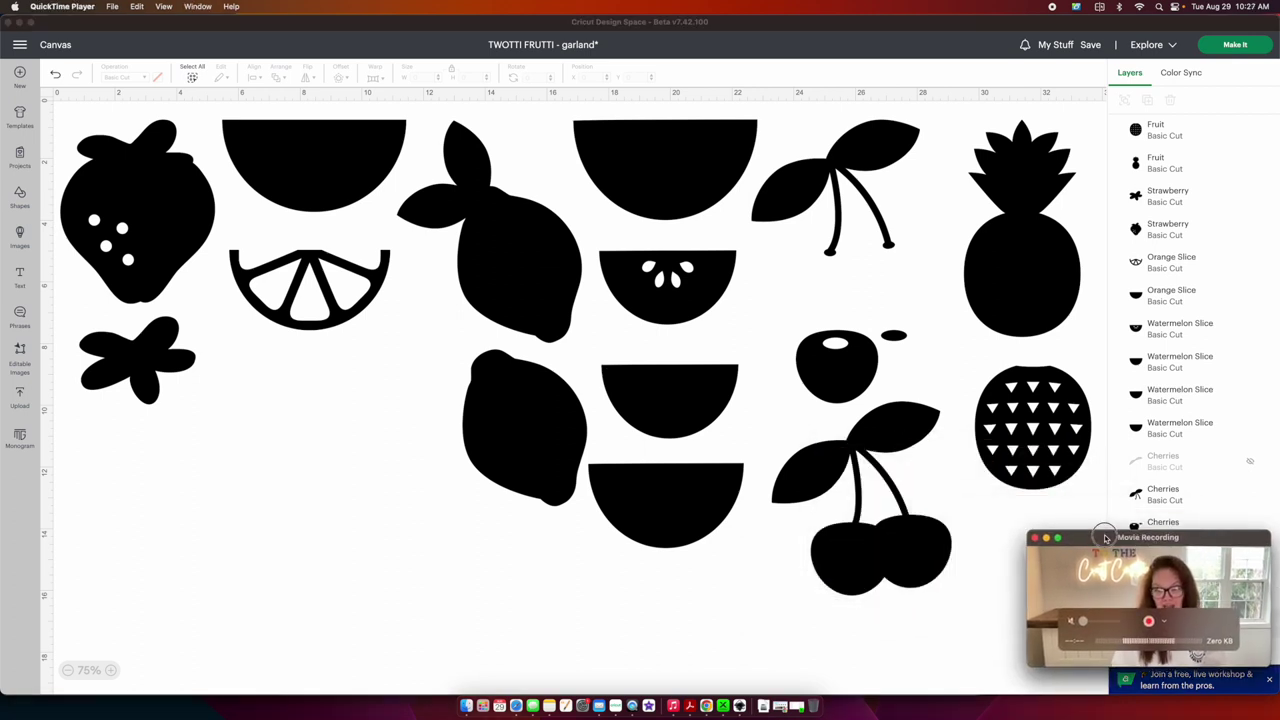
pyautogui.click(368, 593)
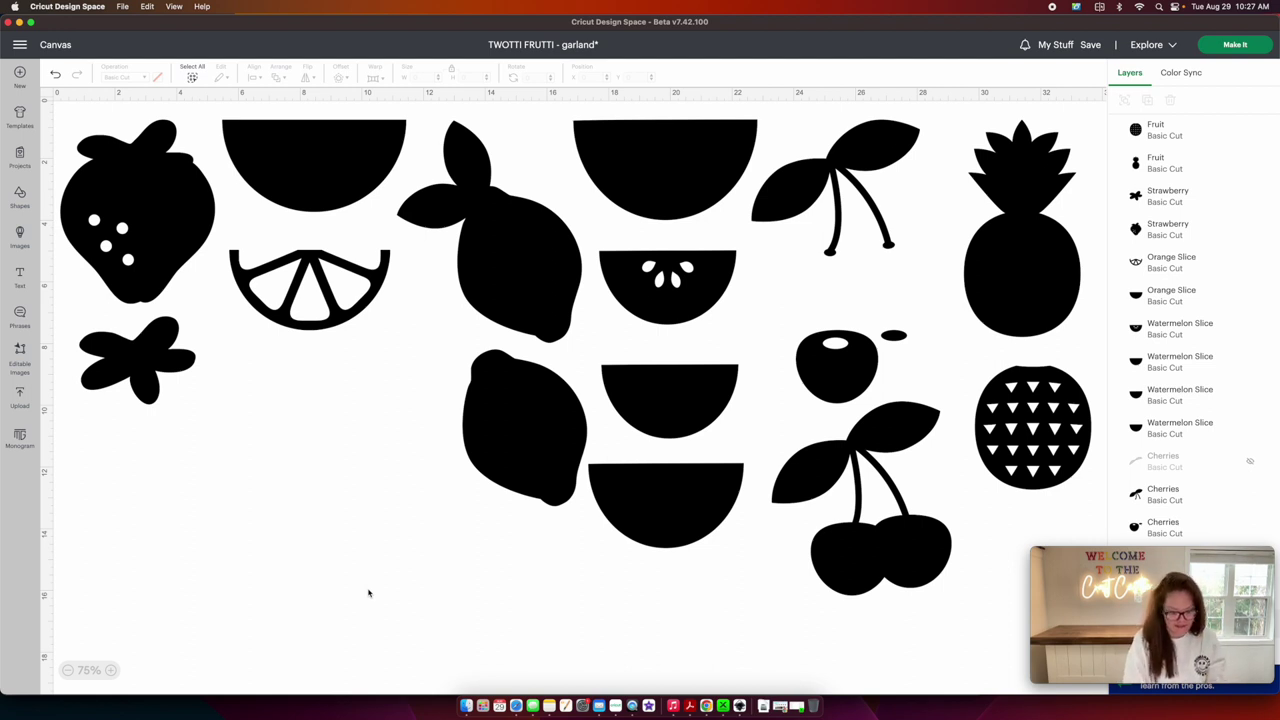
pyautogui.press('super+a')
pyautogui.press('Delete')
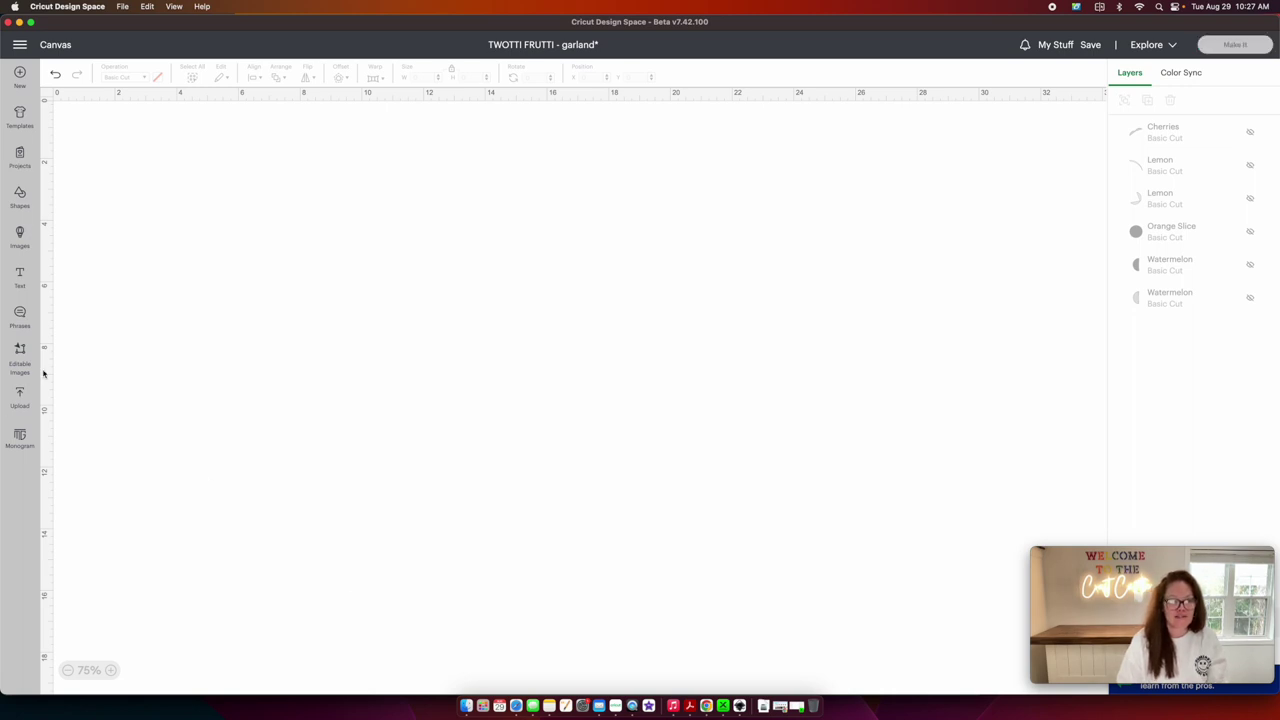
# Upload fruity.svg from the Desktop as a cut image named fruity and add it to the canvas
pyautogui.click(19, 395)
pyautogui.click(94, 220)
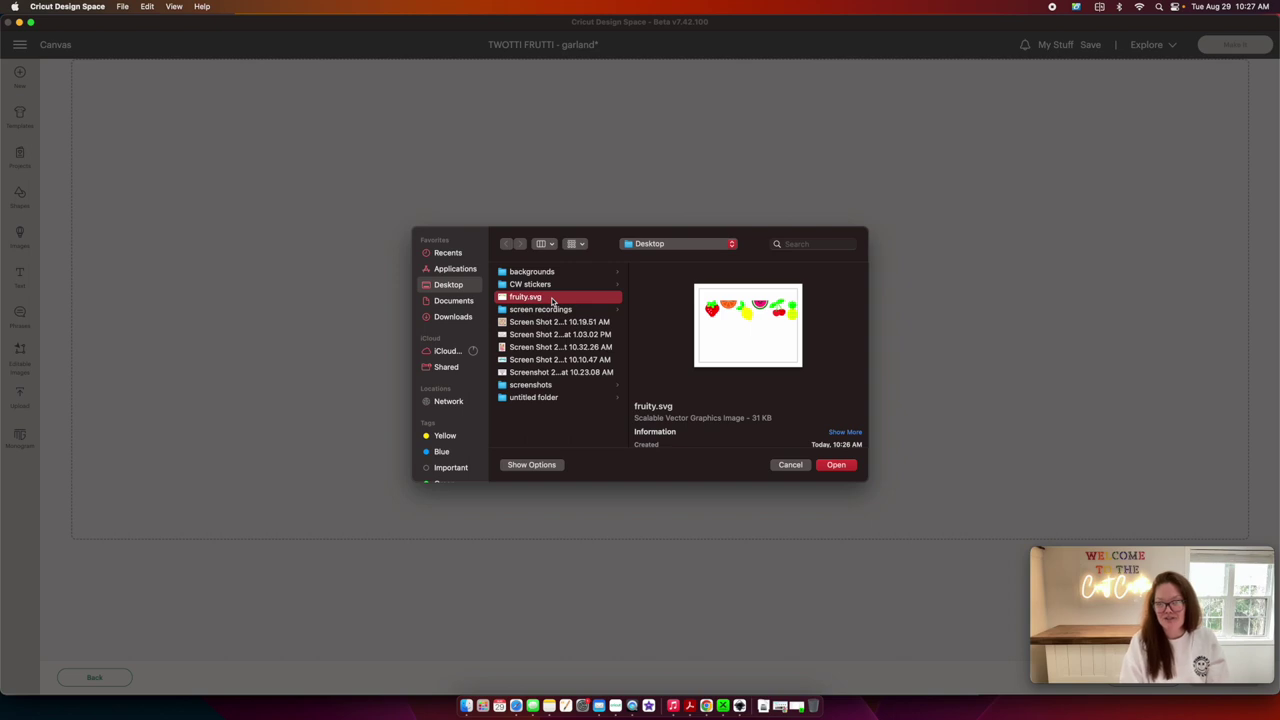
pyautogui.doubleClick(551, 300)
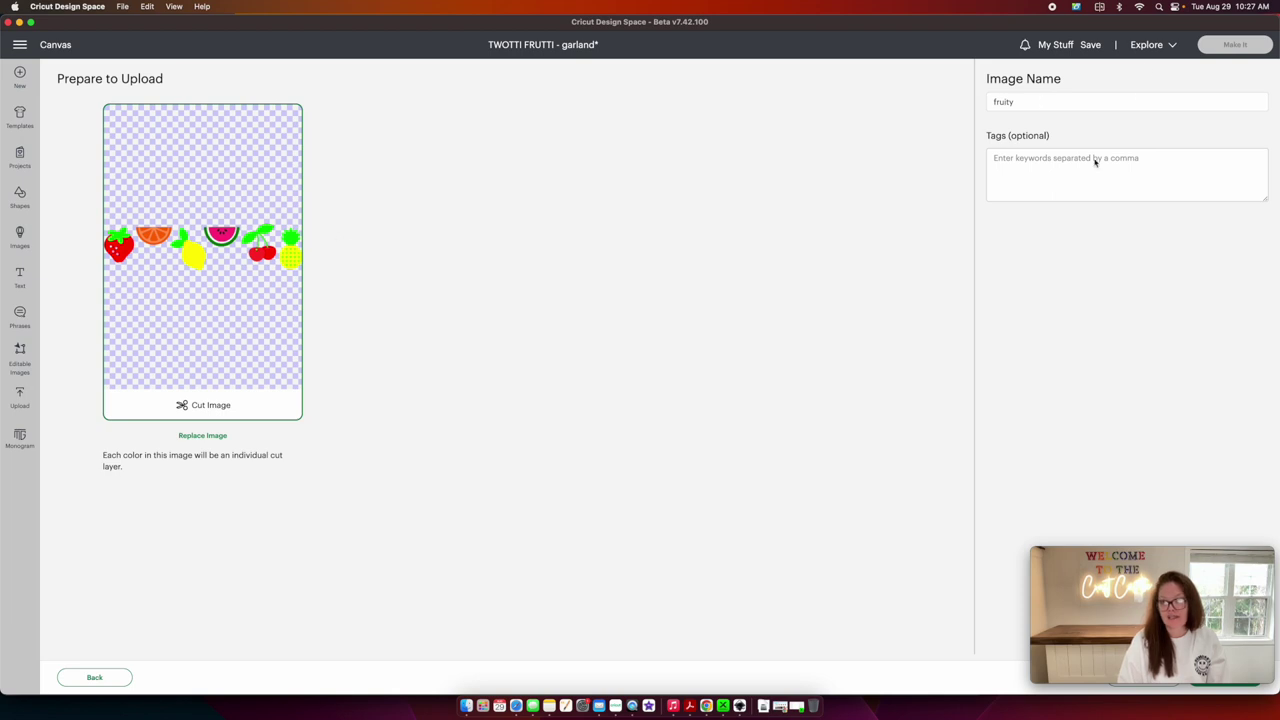
pyautogui.moveTo(1150, 600); pyautogui.dragTo(1156, 534)
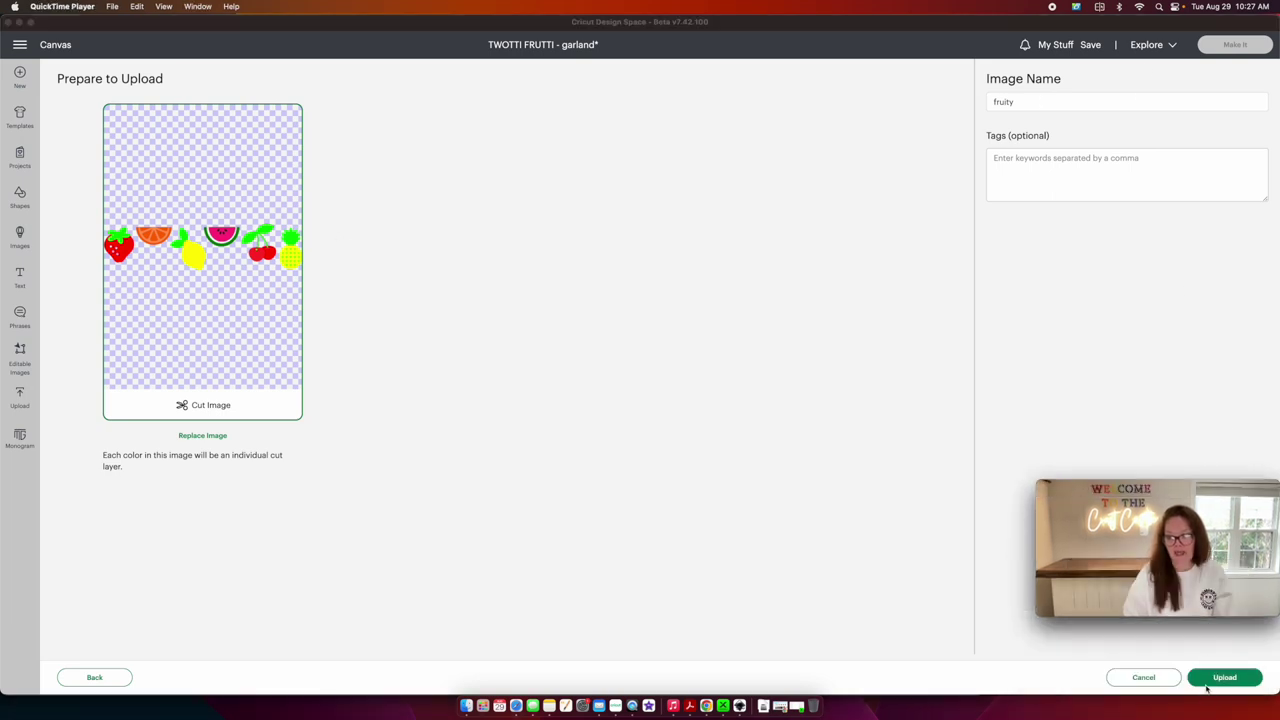
pyautogui.click(1210, 680)
pyautogui.click(1210, 680)
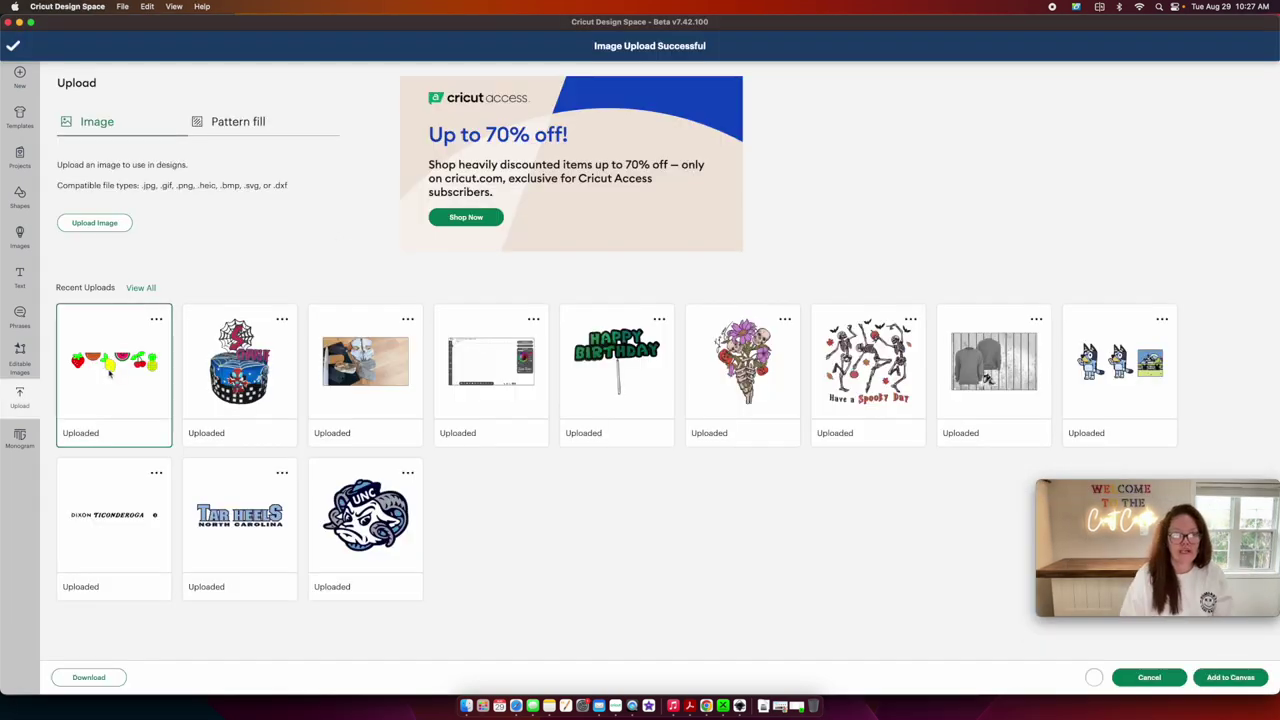
pyautogui.click(1245, 684)
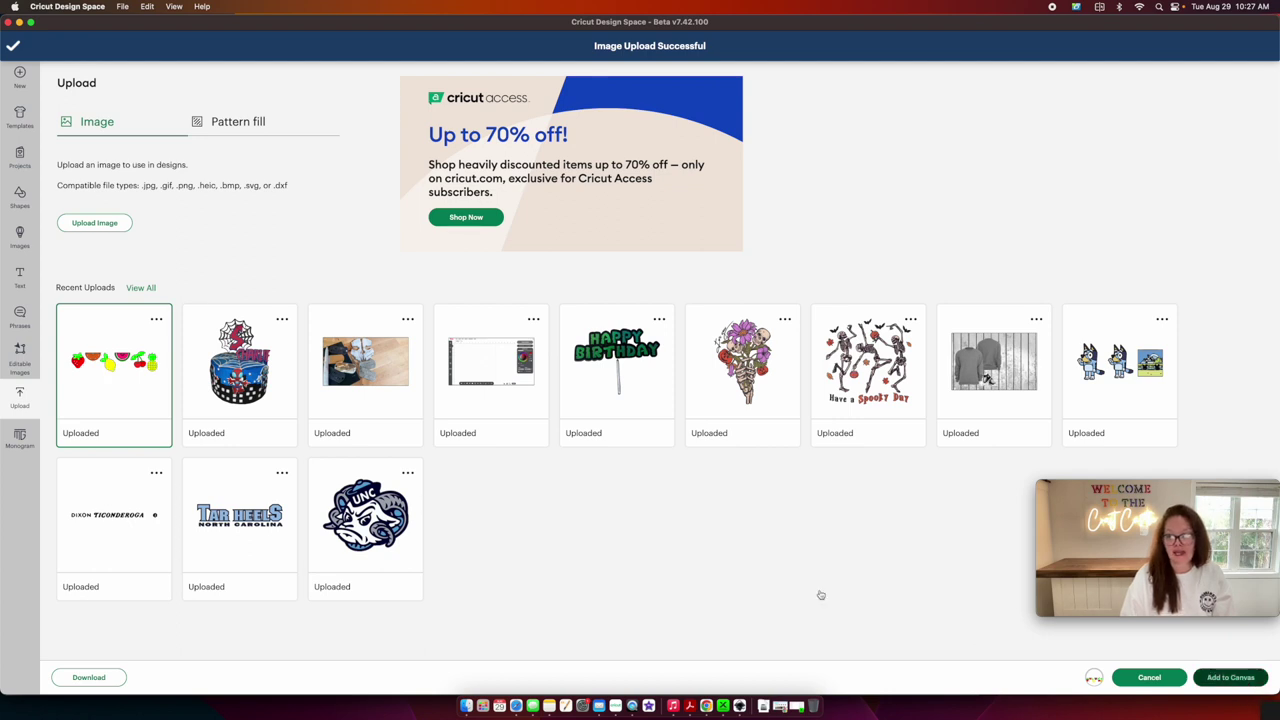
# Ungroup the imported garland into separate fruits and shift the strawberry, orange slice and lemon slightly to the left
pyautogui.moveTo(474, 346); pyautogui.dragTo(473, 331)
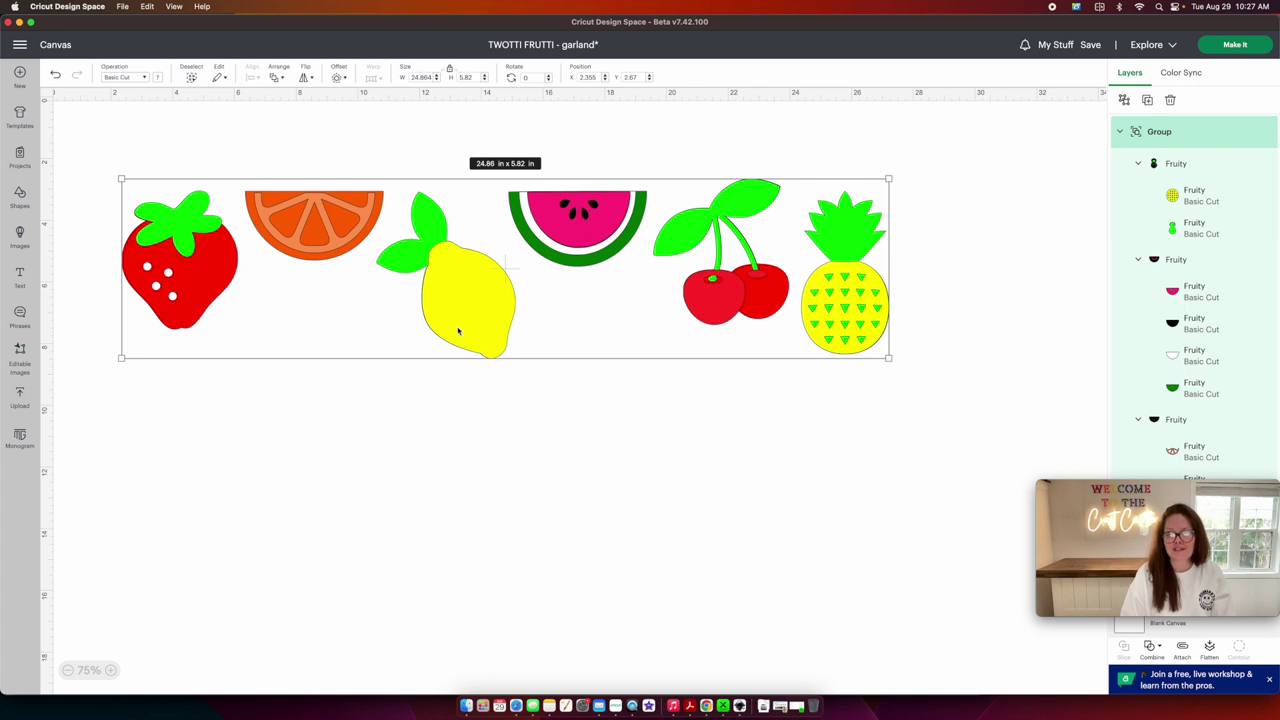
pyautogui.rightClick(456, 324)
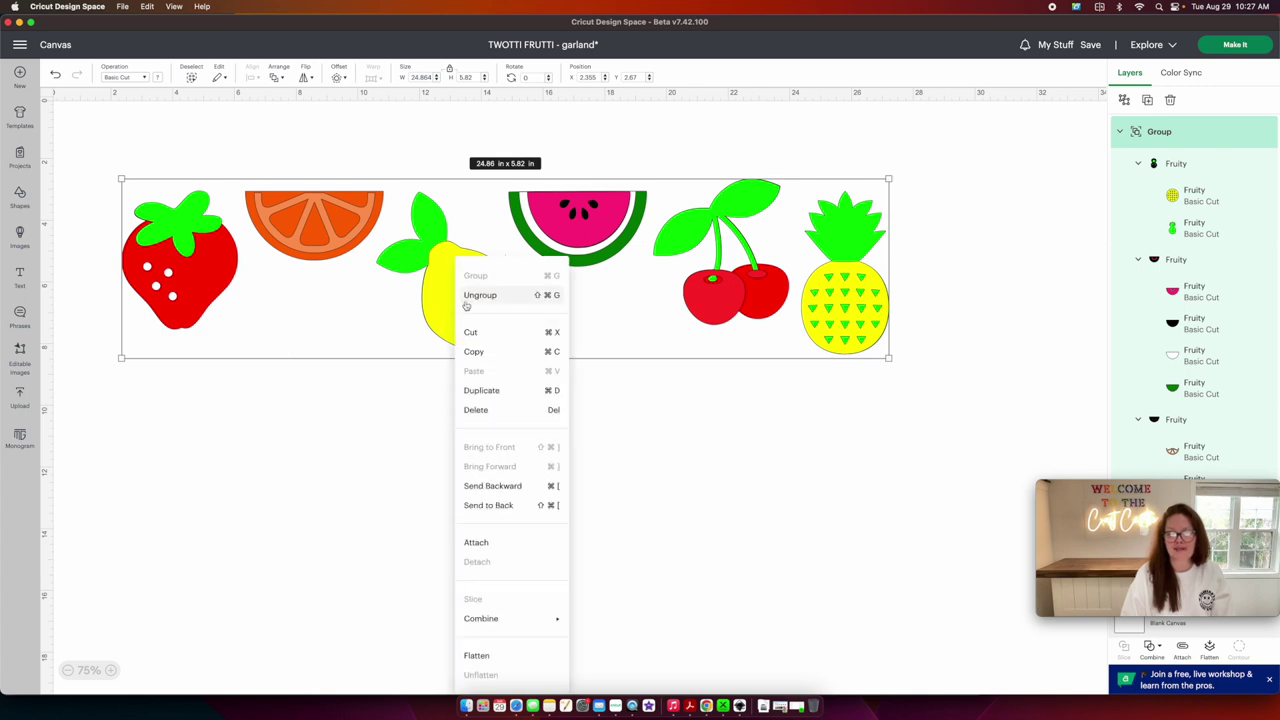
pyautogui.click(466, 297)
pyautogui.click(348, 357)
pyautogui.moveTo(206, 257); pyautogui.dragTo(192, 257)
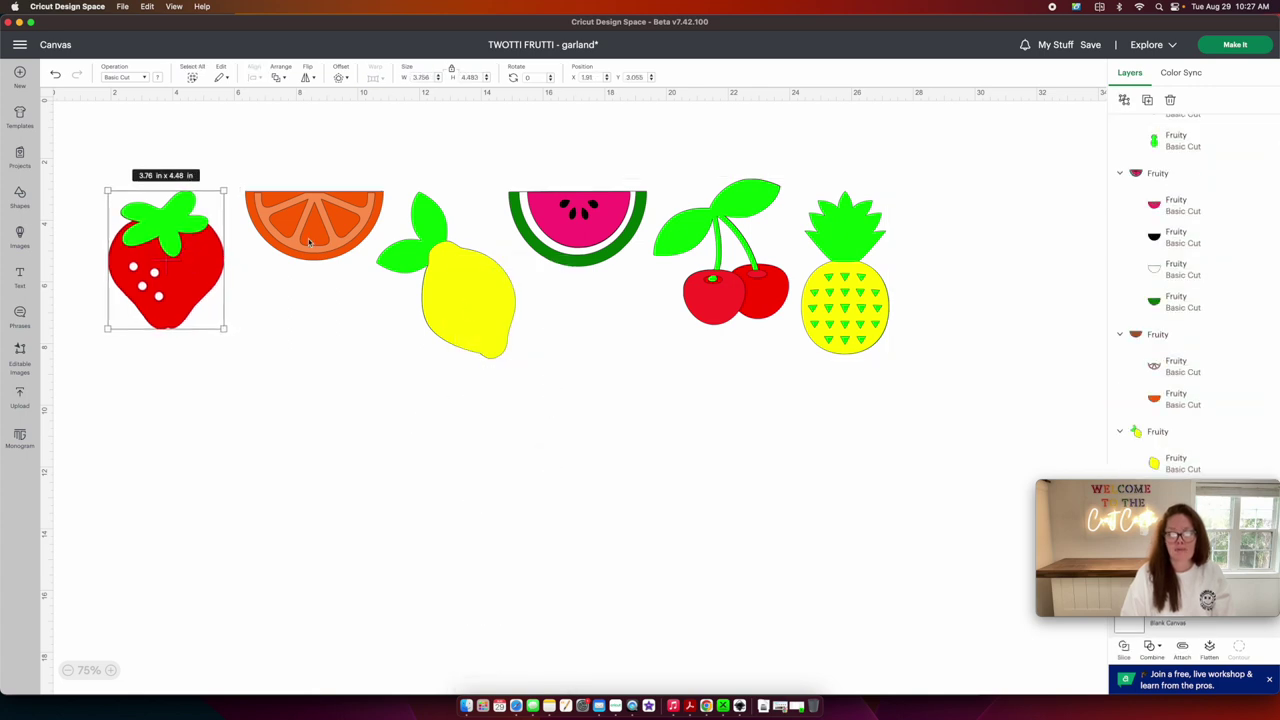
pyautogui.moveTo(310, 240); pyautogui.dragTo(300, 240)
pyautogui.moveTo(465, 300); pyautogui.dragTo(455, 300)
# Ungroup the strawberry and move its green leaf layer below the red body
pyautogui.click(165, 262)
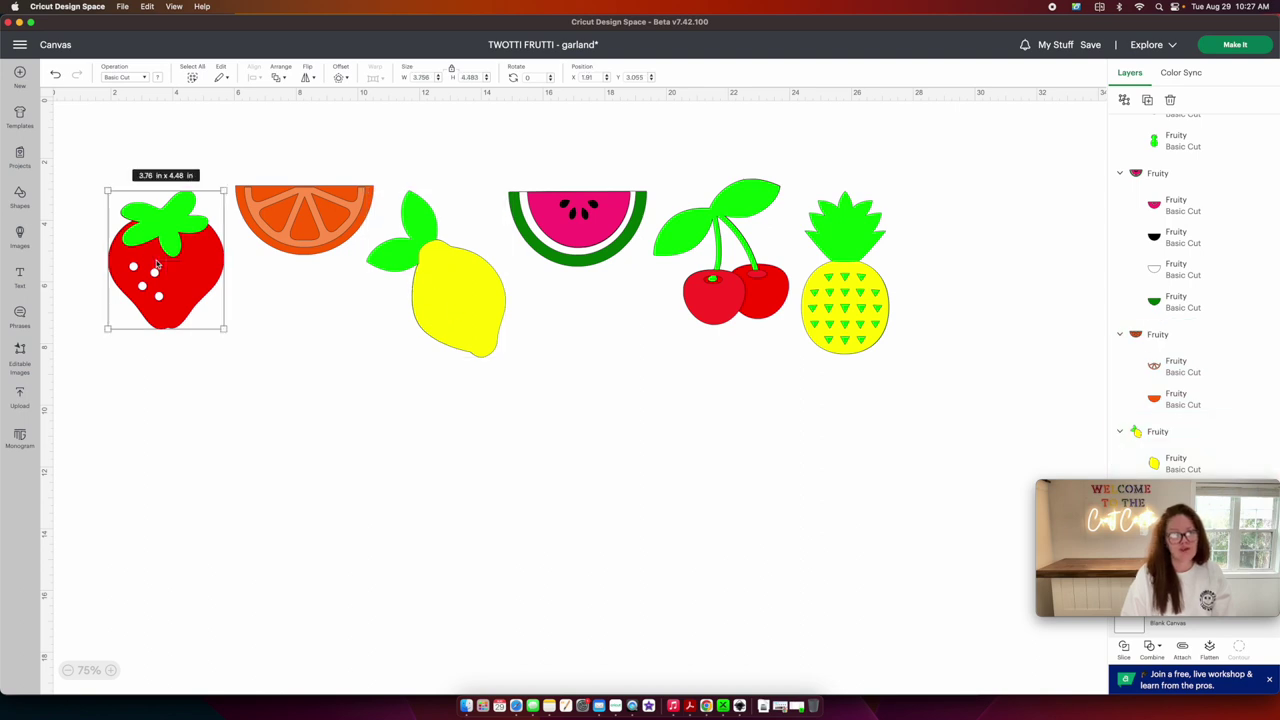
pyautogui.rightClick(158, 266)
pyautogui.click(181, 295)
pyautogui.moveTo(170, 220); pyautogui.dragTo(172, 448)
# Ungroup the orange slice and the lemon, and move the light orange segment layer and yellow lemon body below their base layers
pyautogui.rightClick(275, 242)
pyautogui.click(295, 273)
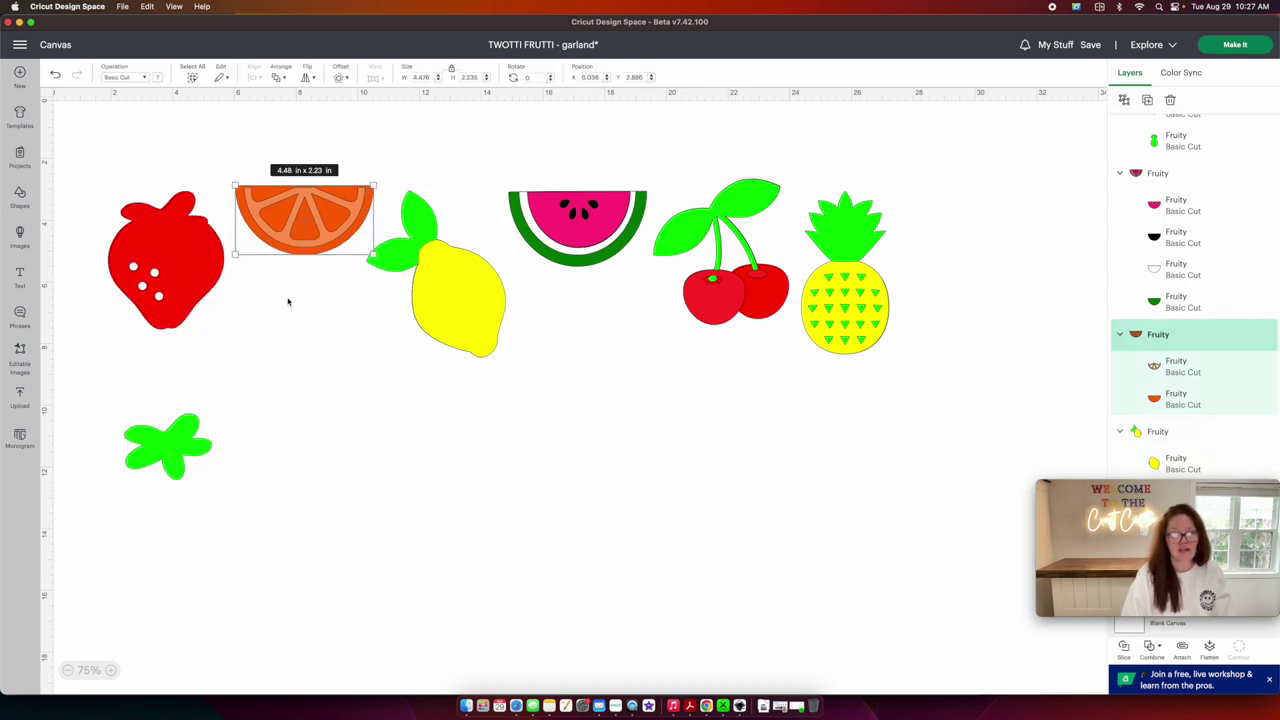
pyautogui.moveTo(300, 240); pyautogui.dragTo(310, 415)
pyautogui.rightClick(440, 298)
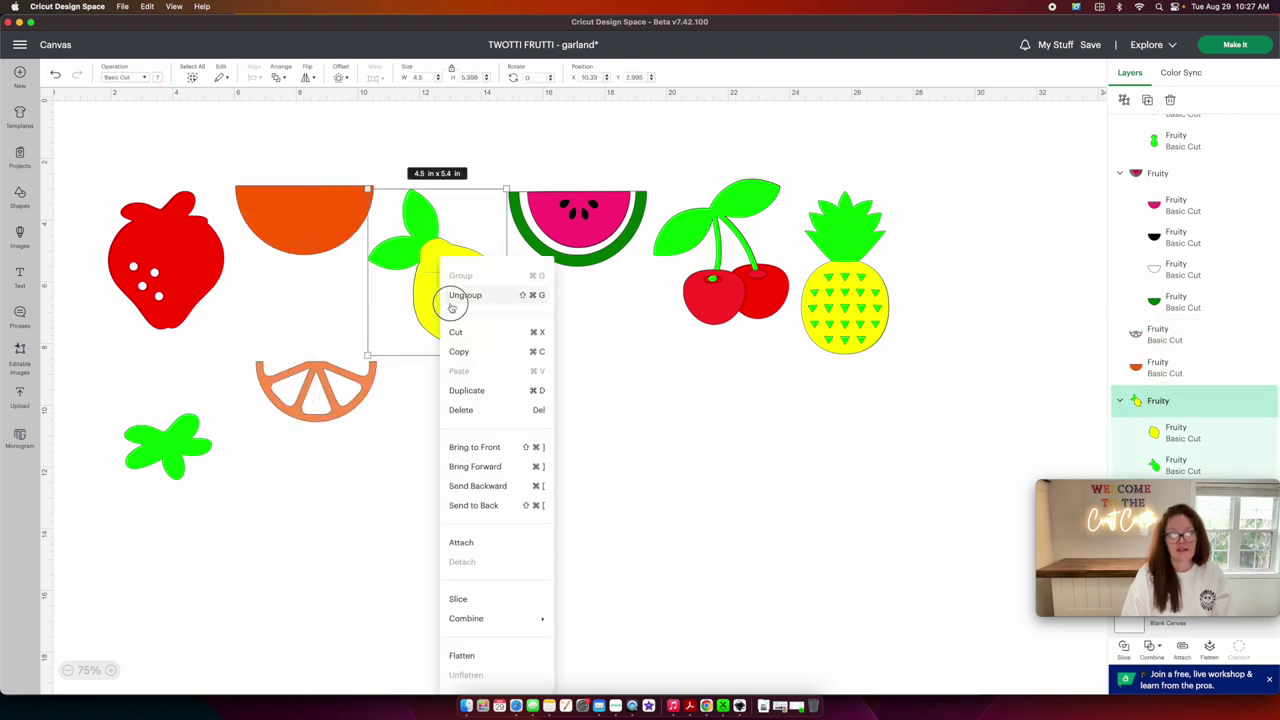
pyautogui.click(442, 291)
pyautogui.moveTo(461, 294); pyautogui.dragTo(463, 471)
# Ungroup the watermelon slice and spread its pink, black and white layers out below the green rind
pyautogui.rightClick(541, 224)
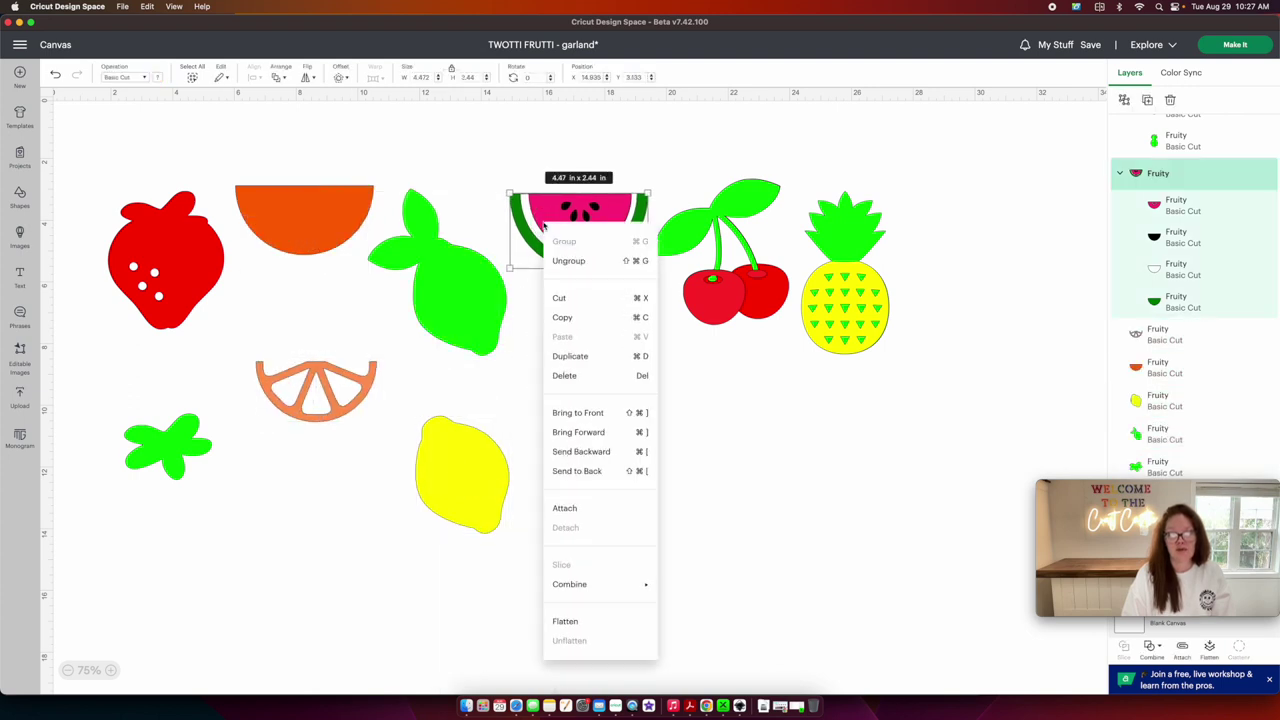
pyautogui.click(569, 257)
pyautogui.moveTo(567, 203); pyautogui.dragTo(585, 366)
pyautogui.moveTo(586, 250); pyautogui.dragTo(604, 522)
# Ungroup the cherries and pineapple, and move the front cherry layer and the yellow pineapple body below their base layers
pyautogui.rightClick(706, 300)
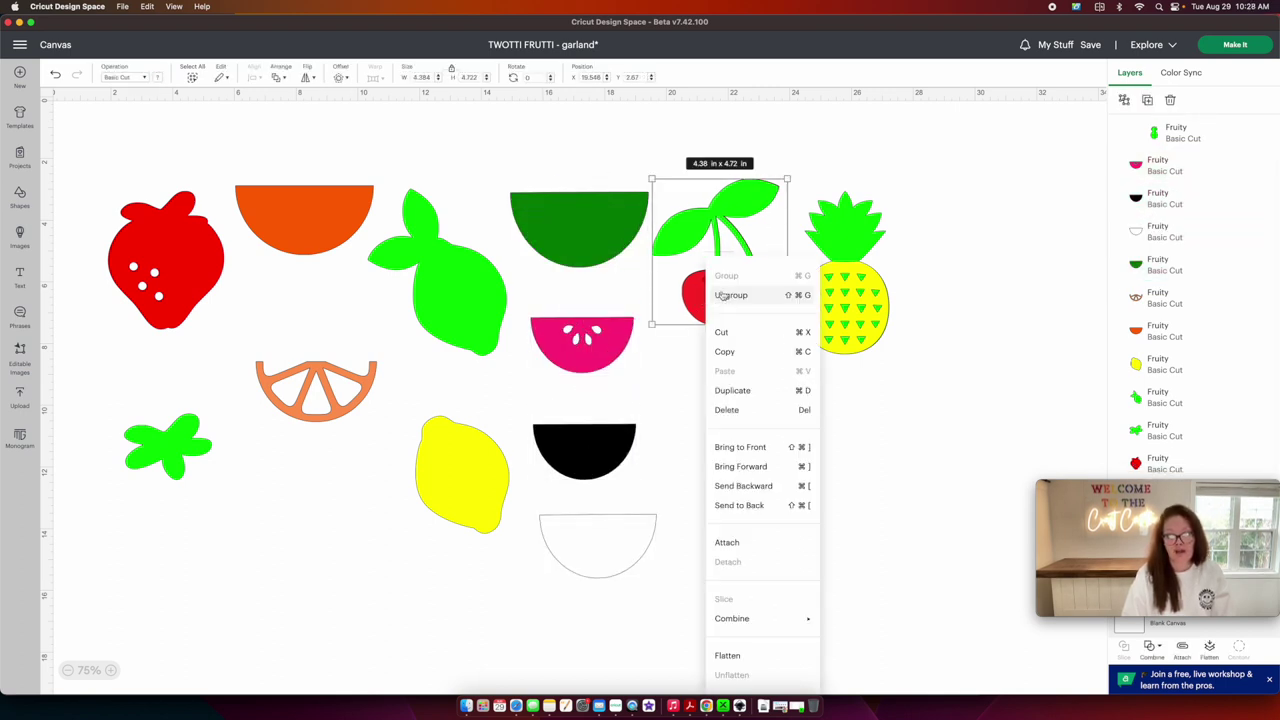
pyautogui.click(730, 294)
pyautogui.moveTo(709, 314); pyautogui.dragTo(730, 470)
pyautogui.moveTo(850, 310); pyautogui.dragTo(871, 454)
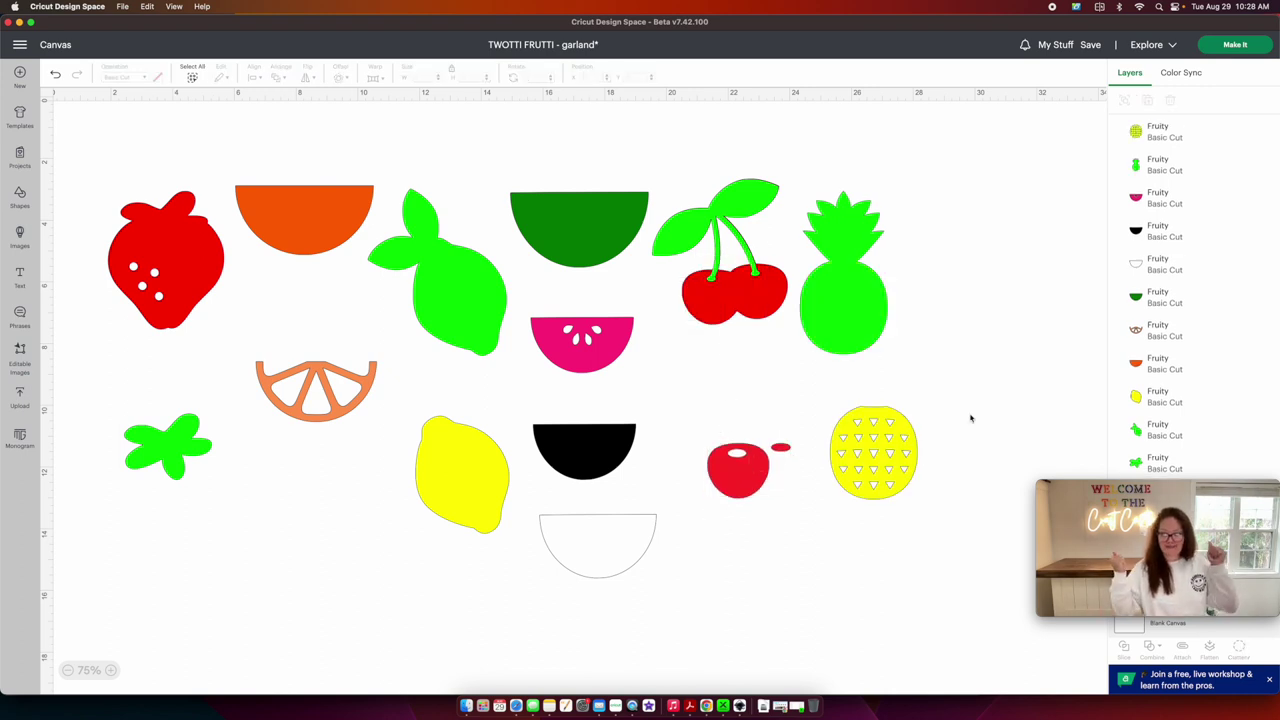